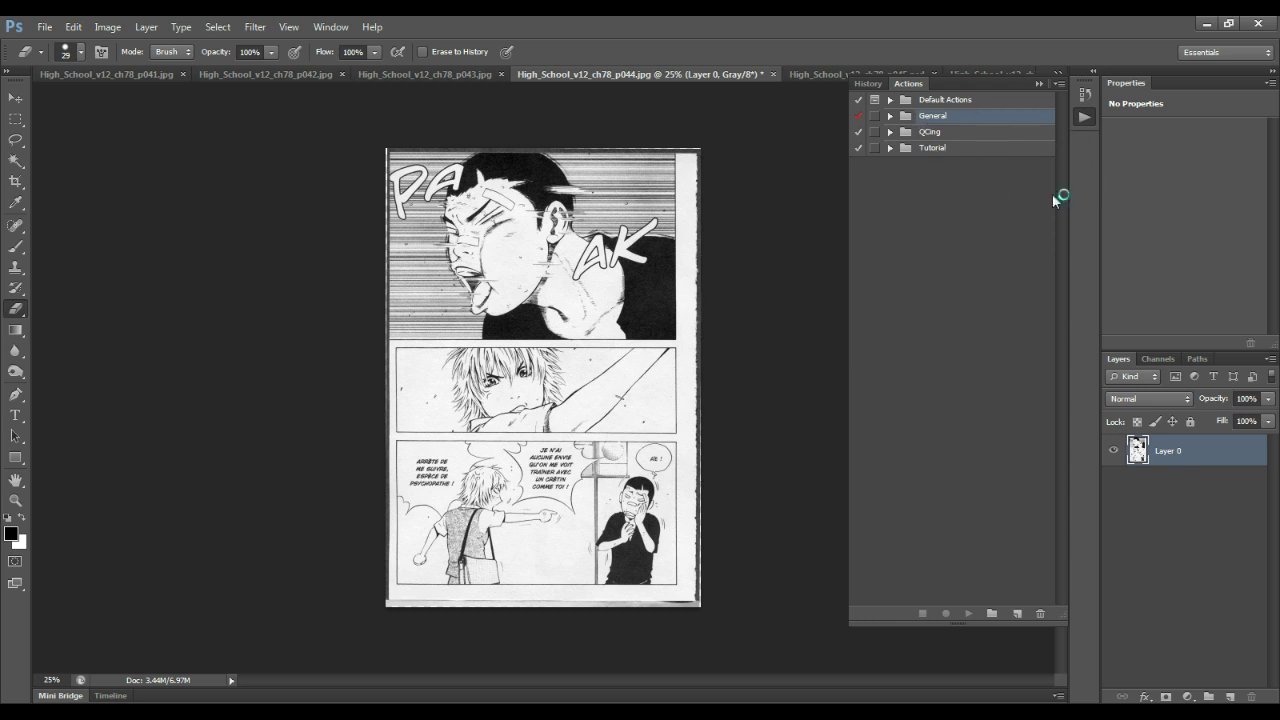
Collapse the list of recorded actions and bring it back on screen
left_click(966, 101)
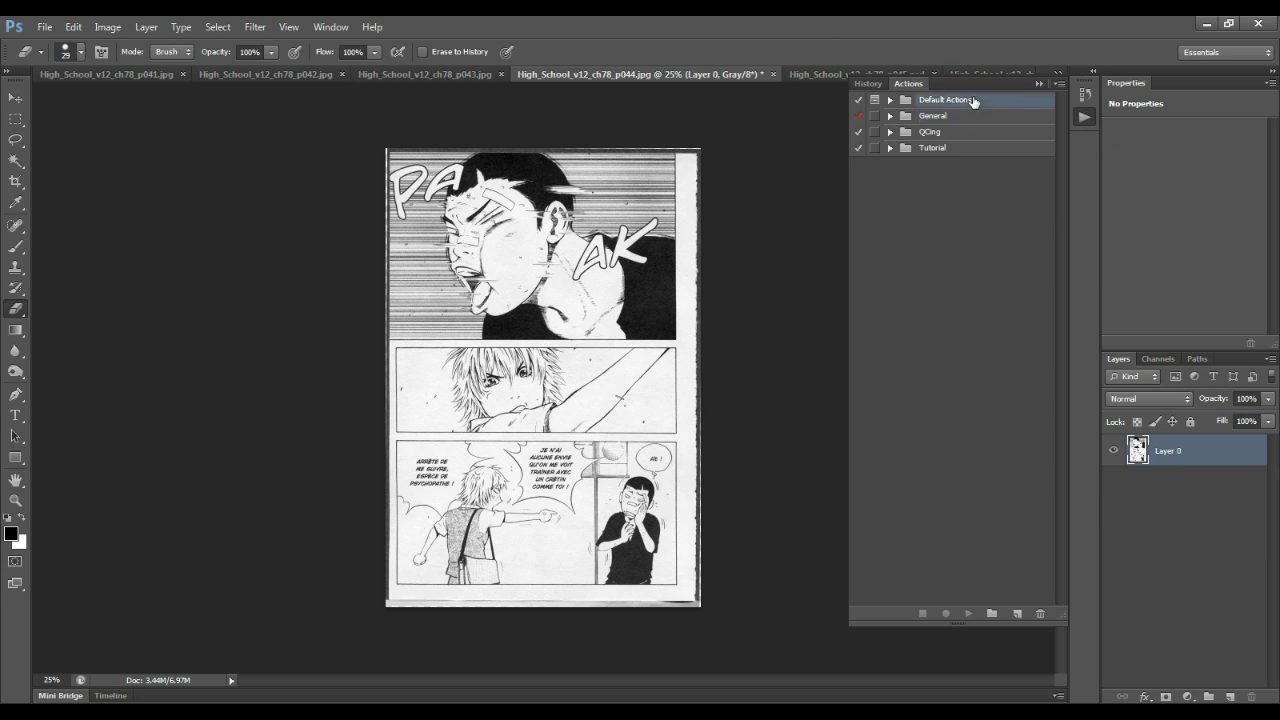
left_click(1001, 258)
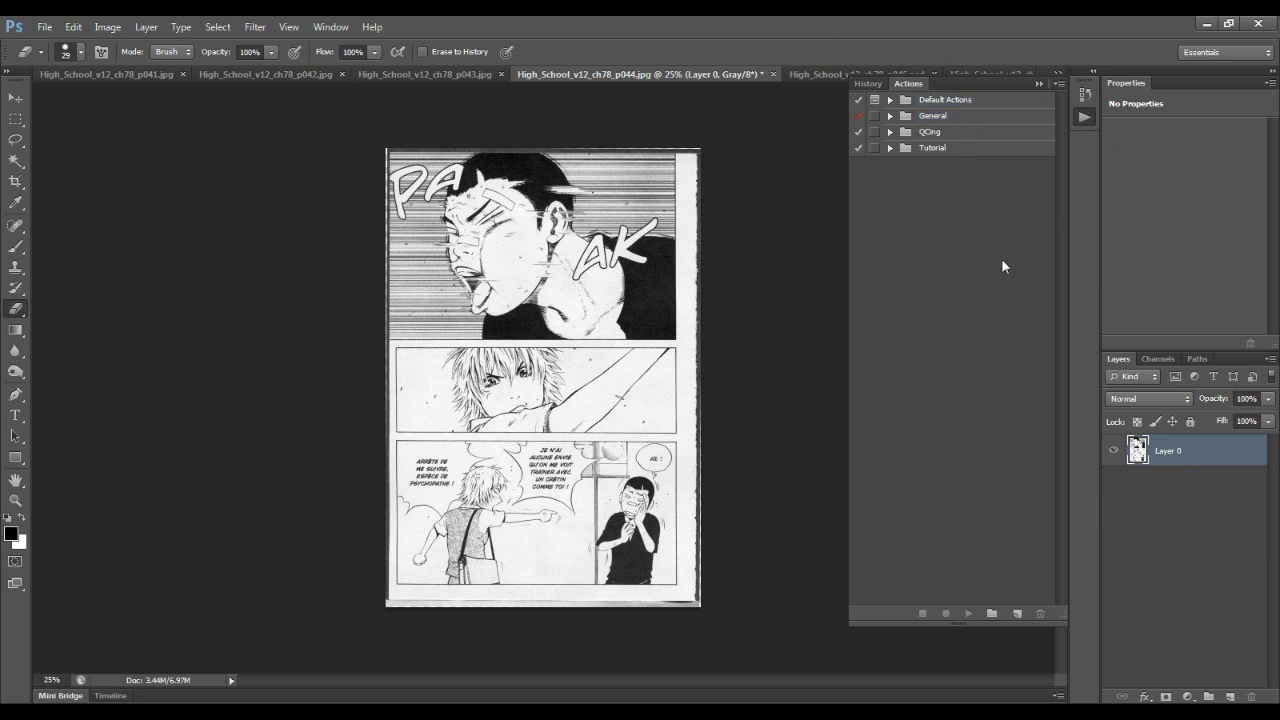
left_click(1043, 88)
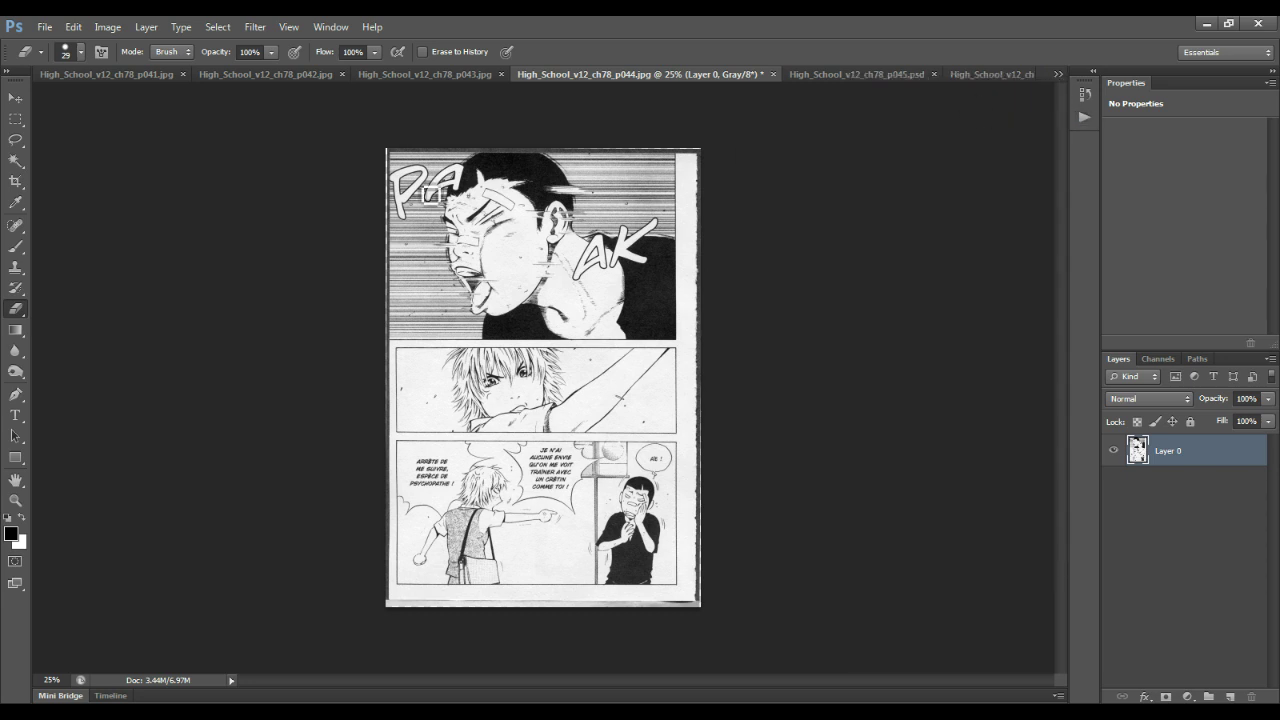
left_click(322, 28)
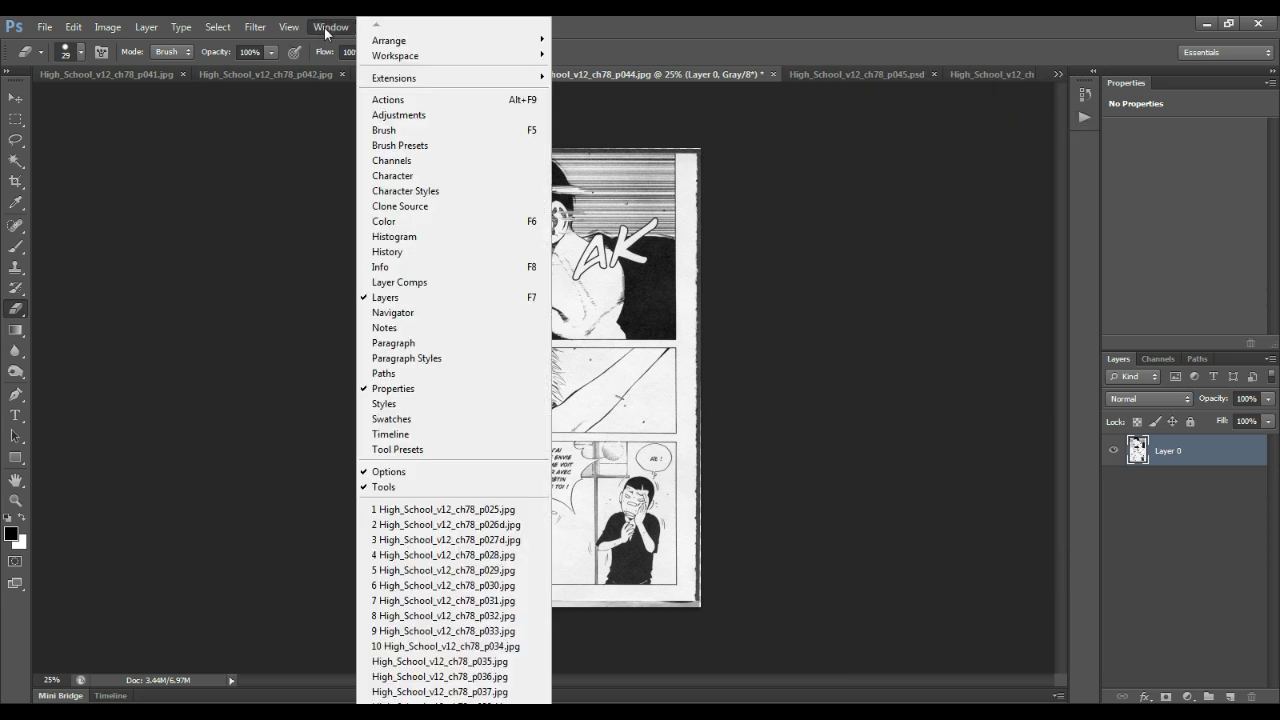
left_click(411, 101)
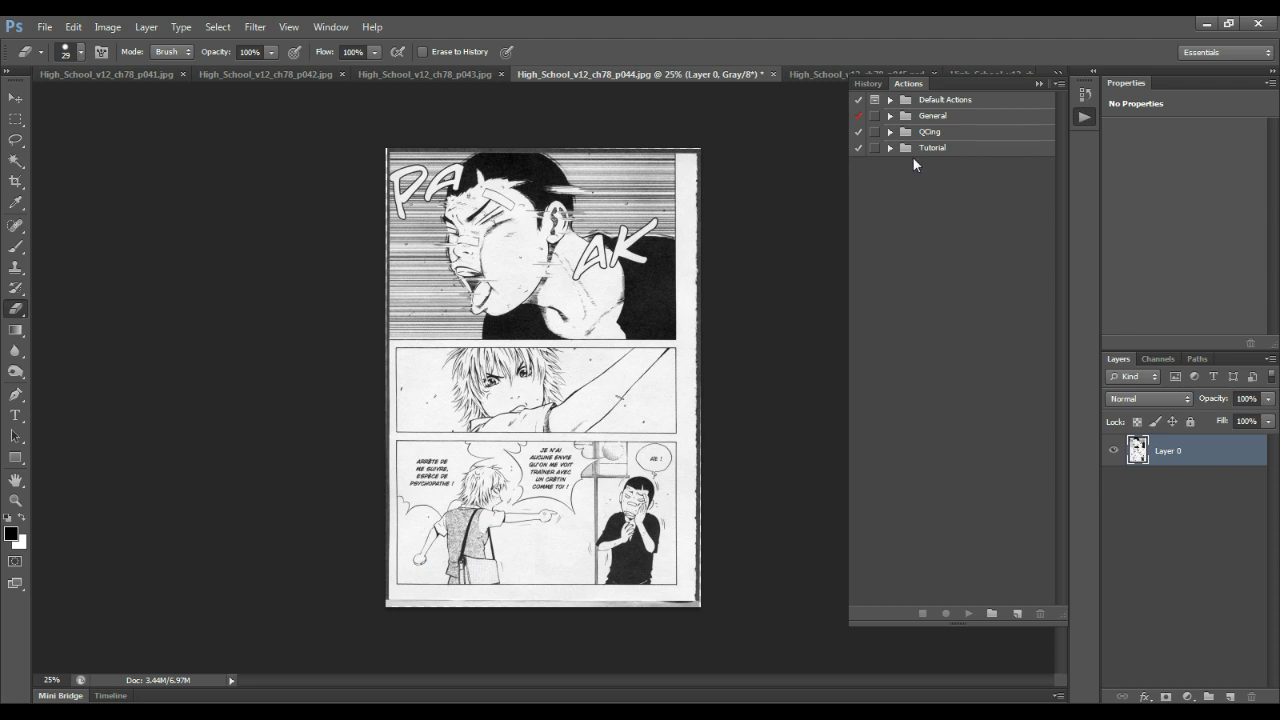
Load the Manga action set from its ATN file in the Cleaning Work folder
left_click(1060, 83)
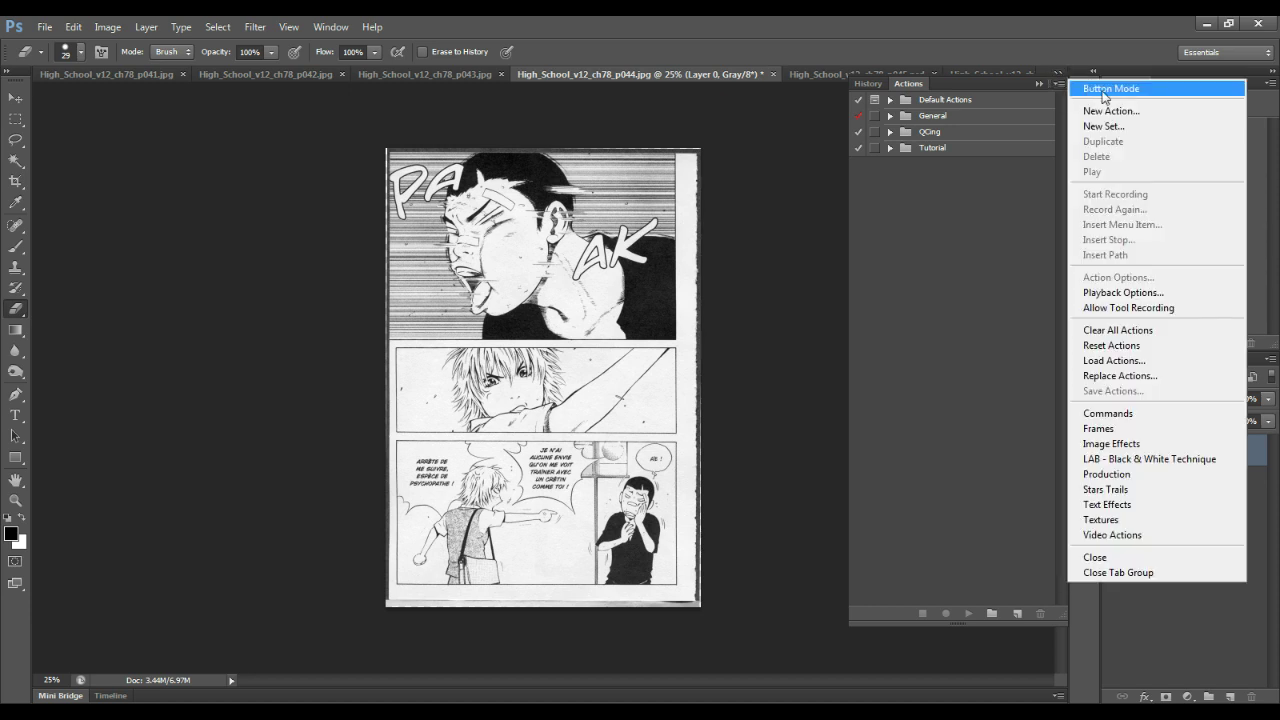
left_click(1127, 362)
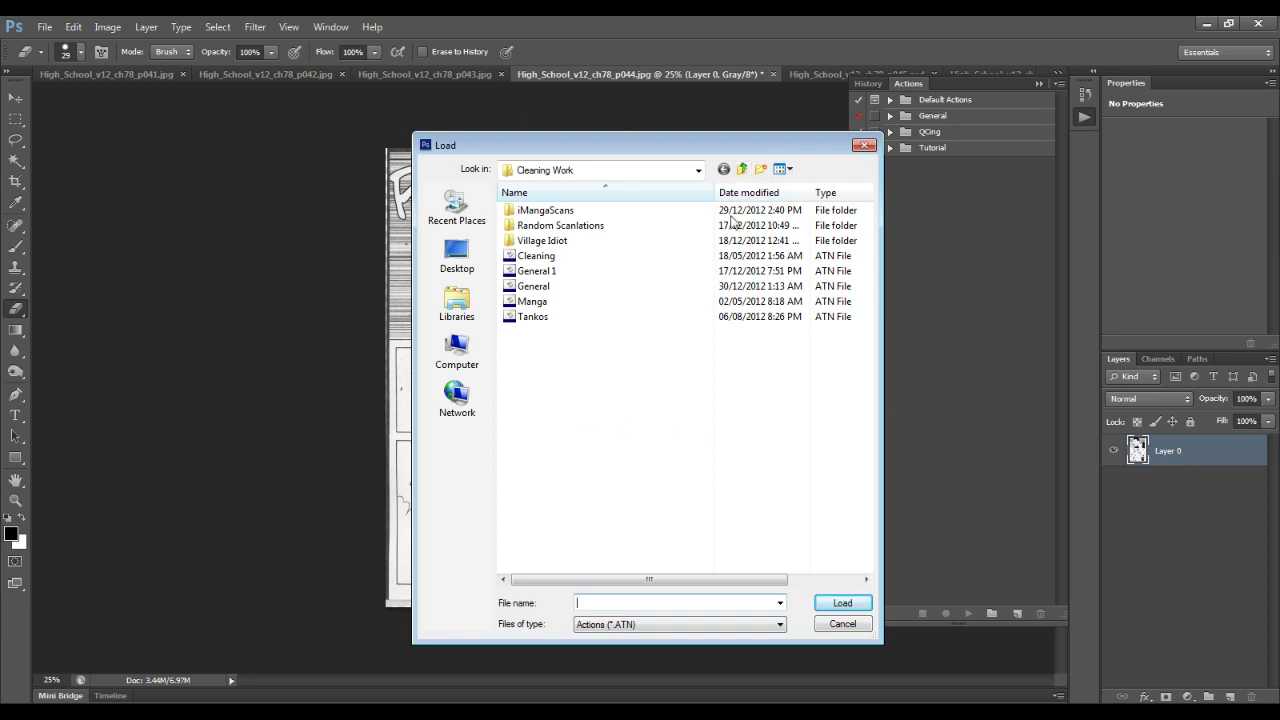
left_click(697, 170)
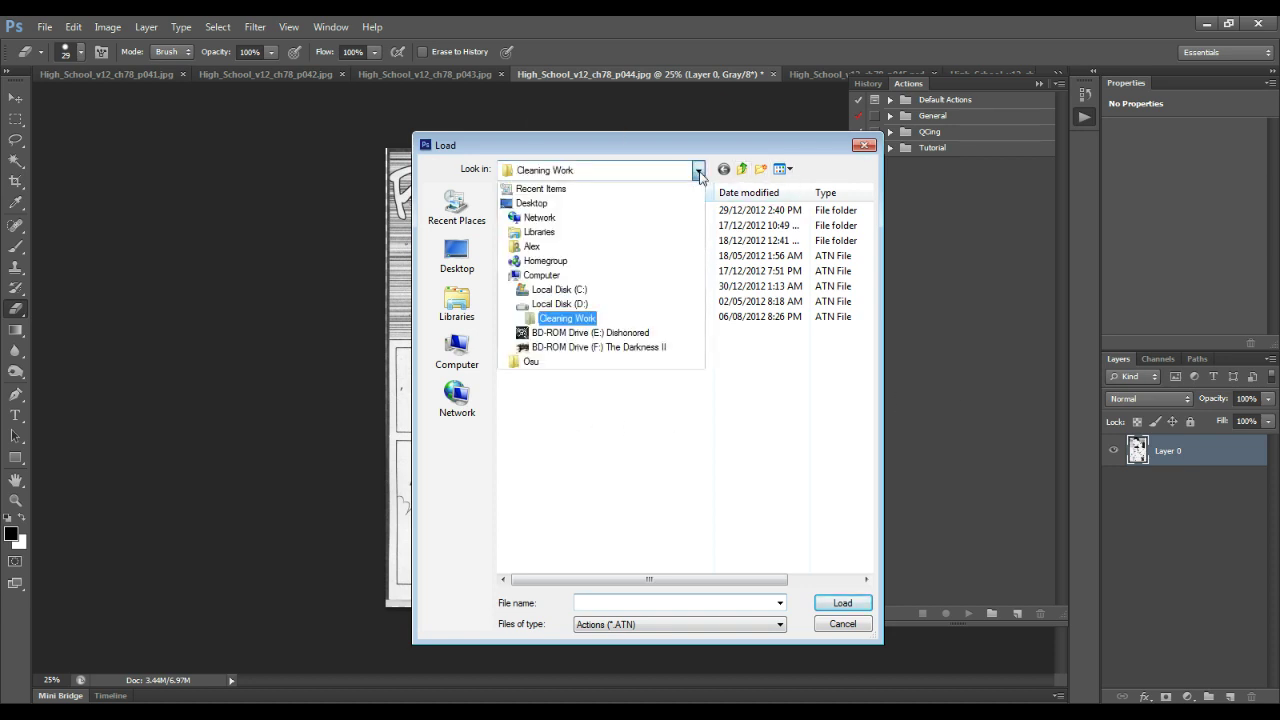
left_click(607, 335)
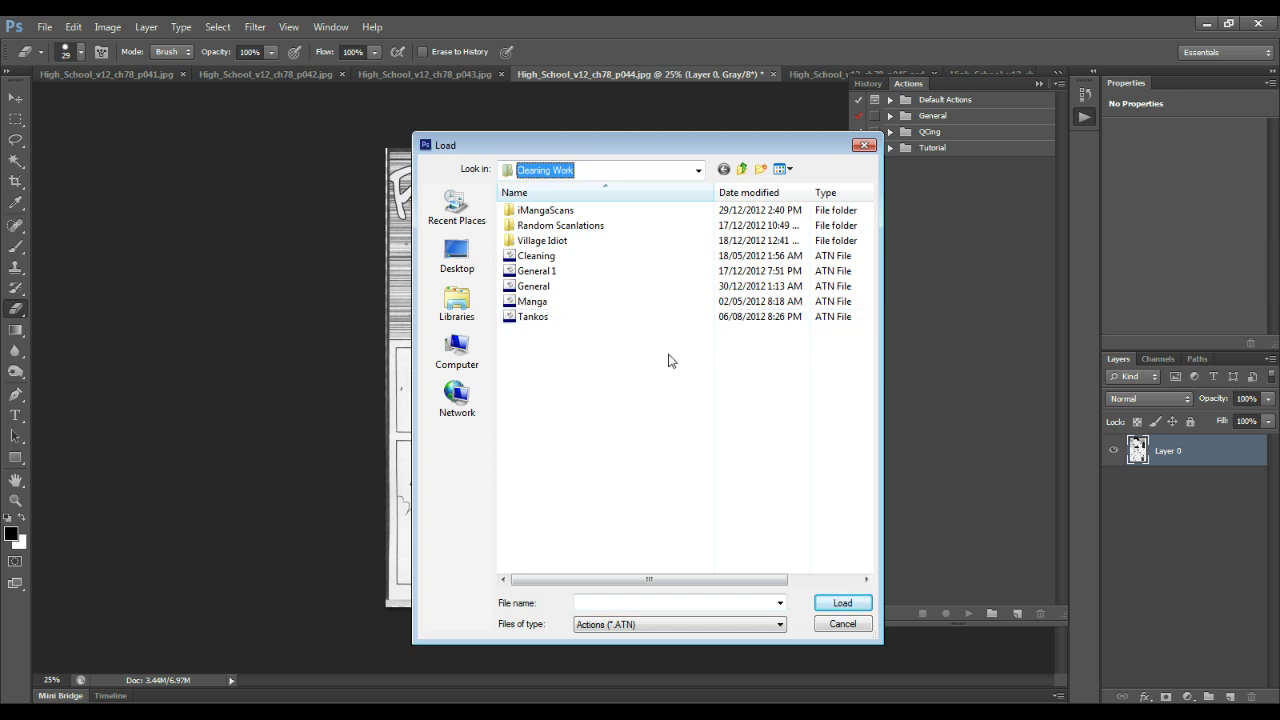
left_click(570, 350)
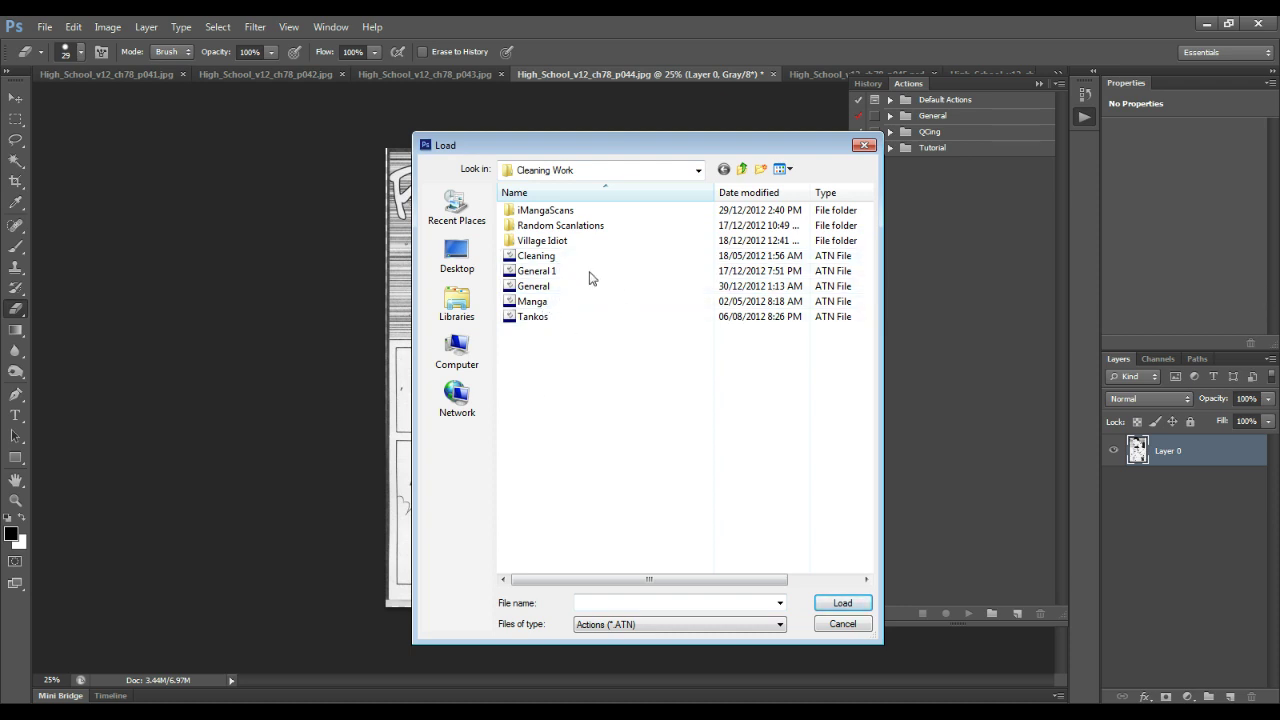
left_click(535, 287)
left_click(540, 301)
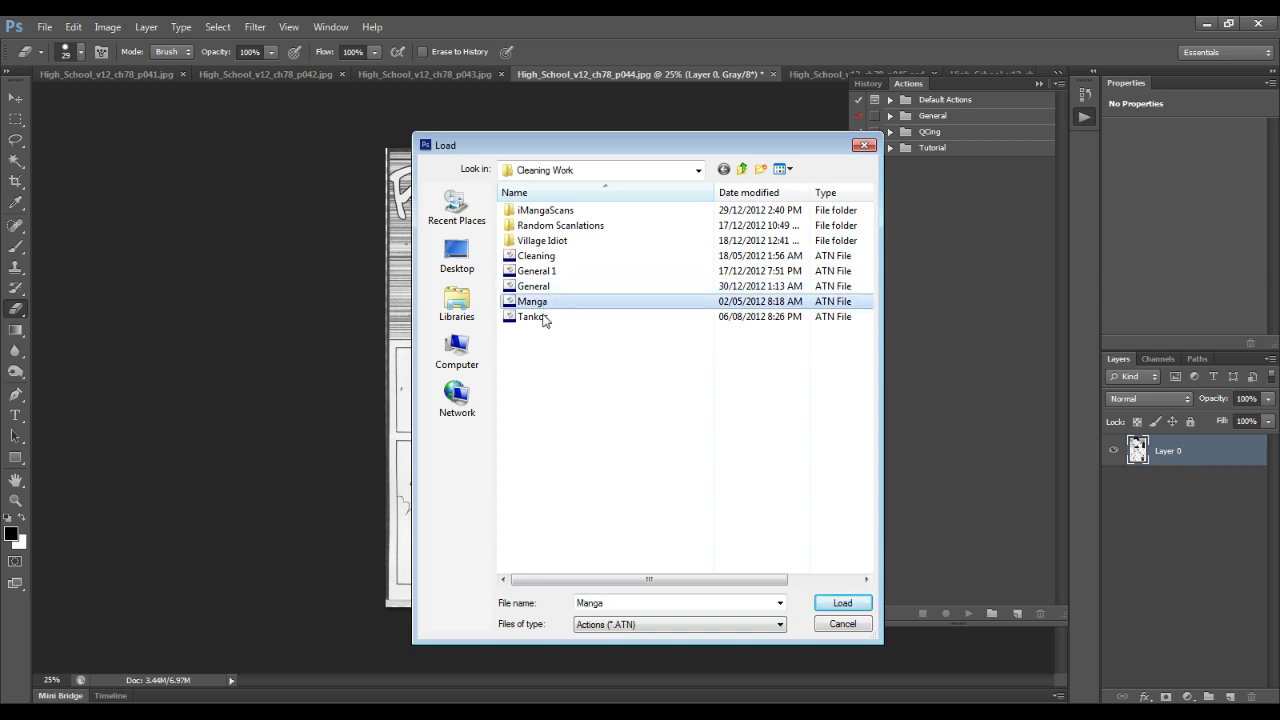
left_click(560, 317)
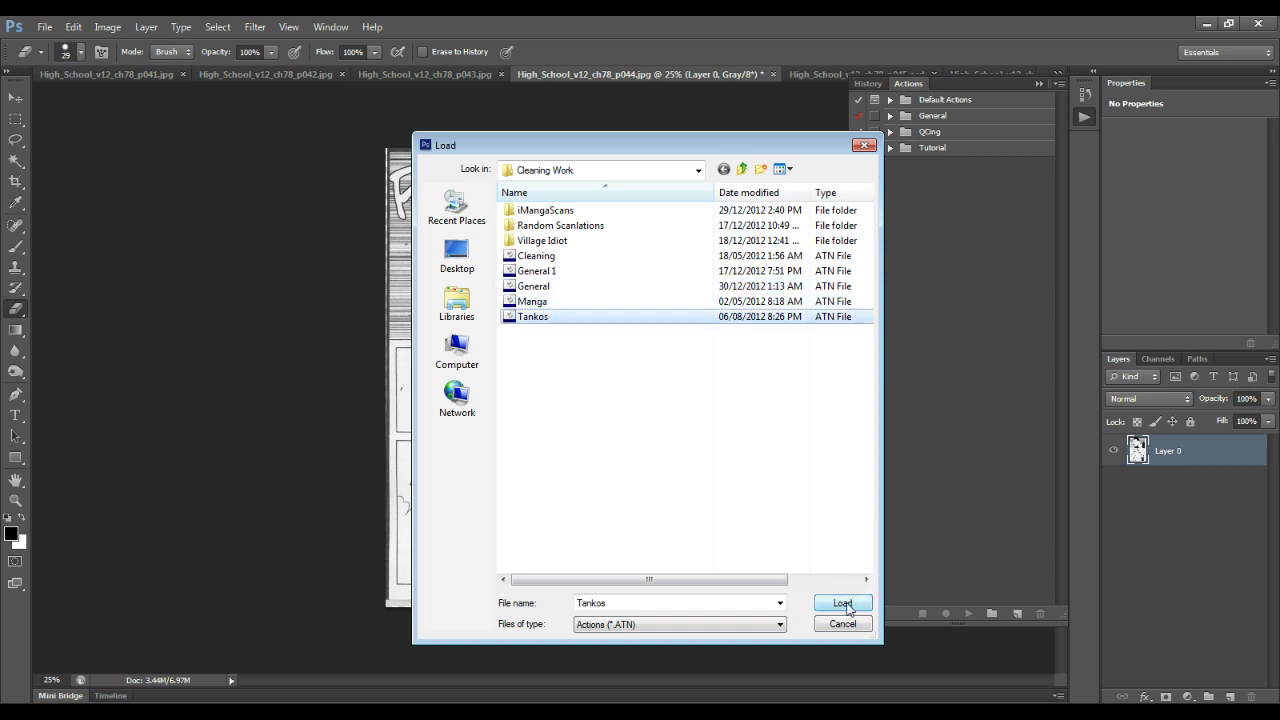
left_click(735, 414)
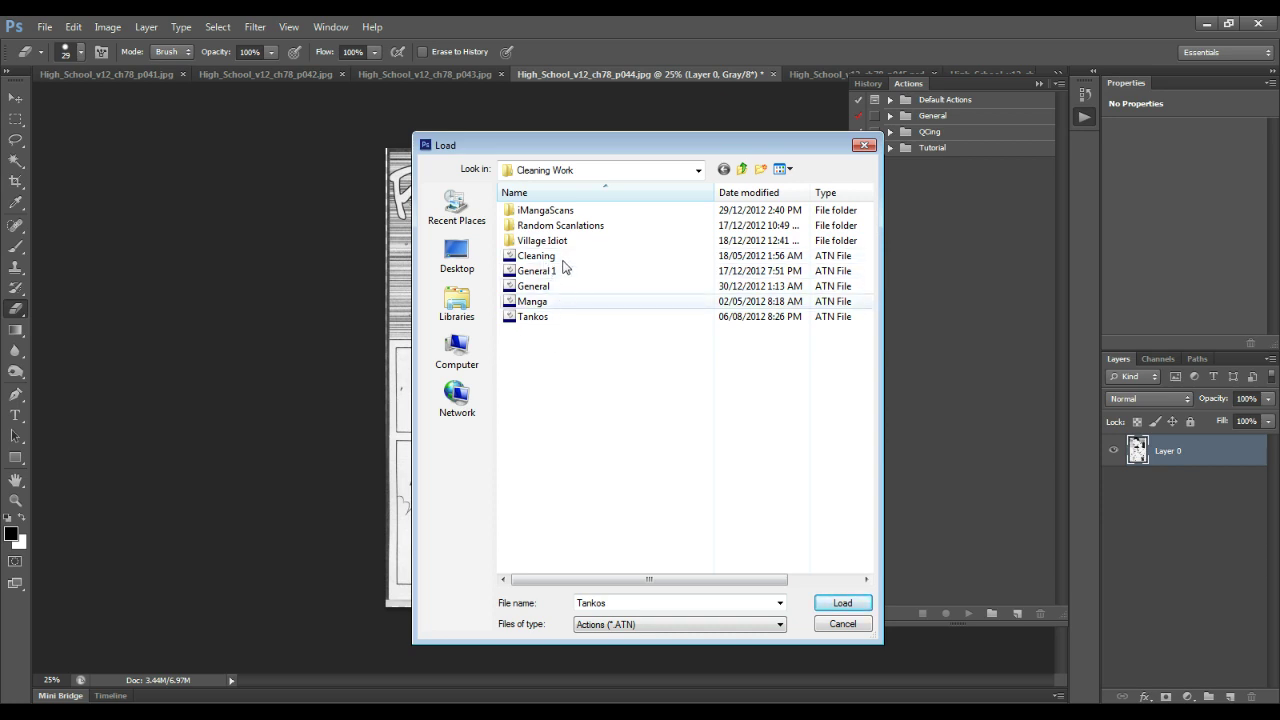
left_click(560, 301)
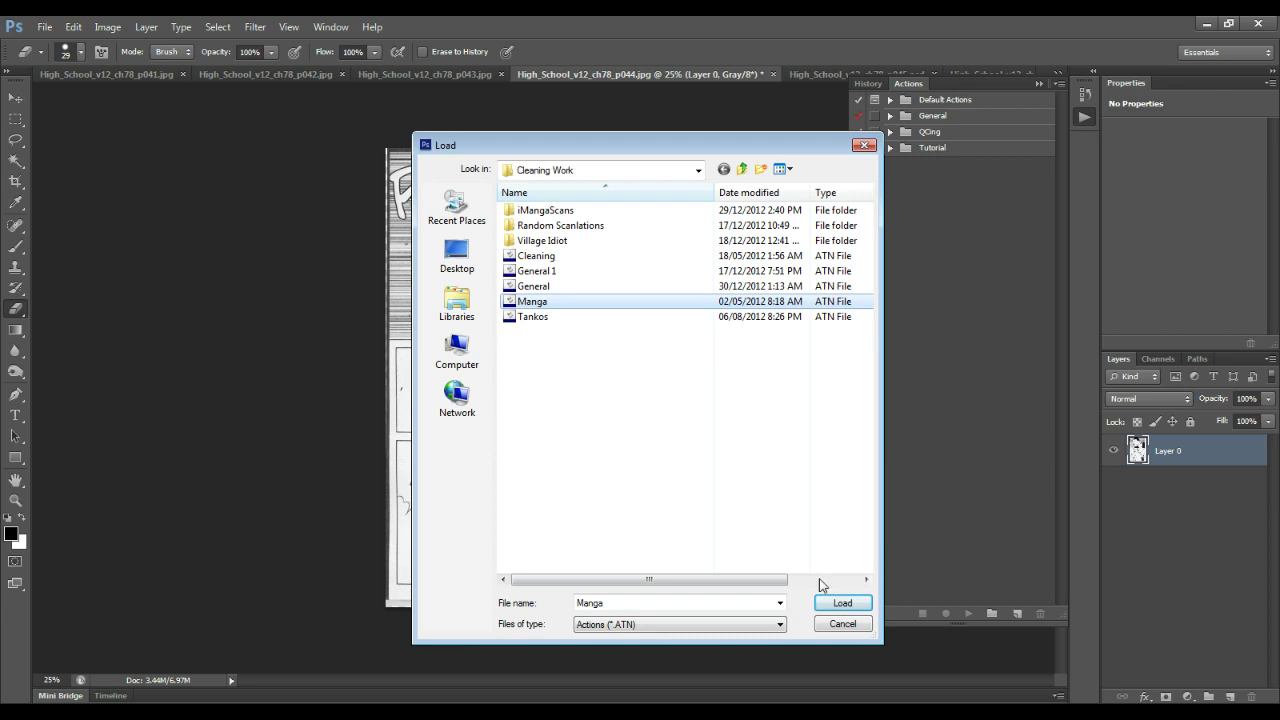
left_click(842, 603)
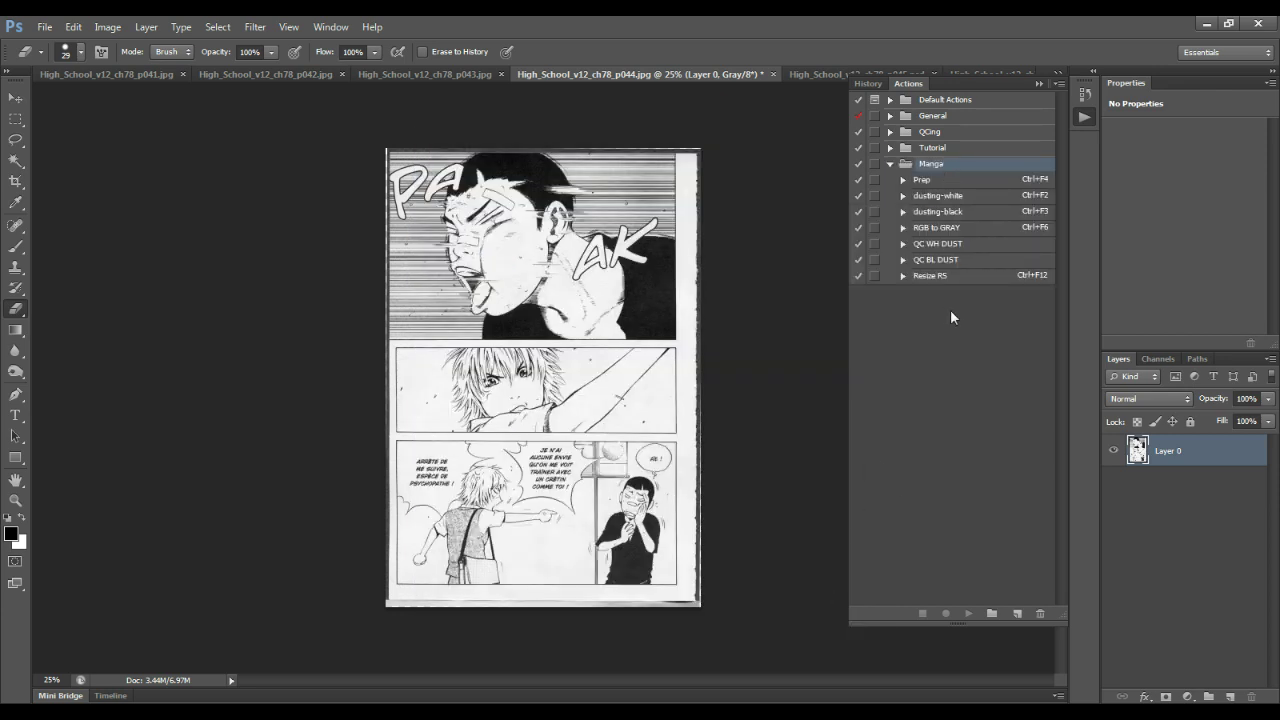
Collapse the Manga action set and rename the General set as High School
left_click(891, 164)
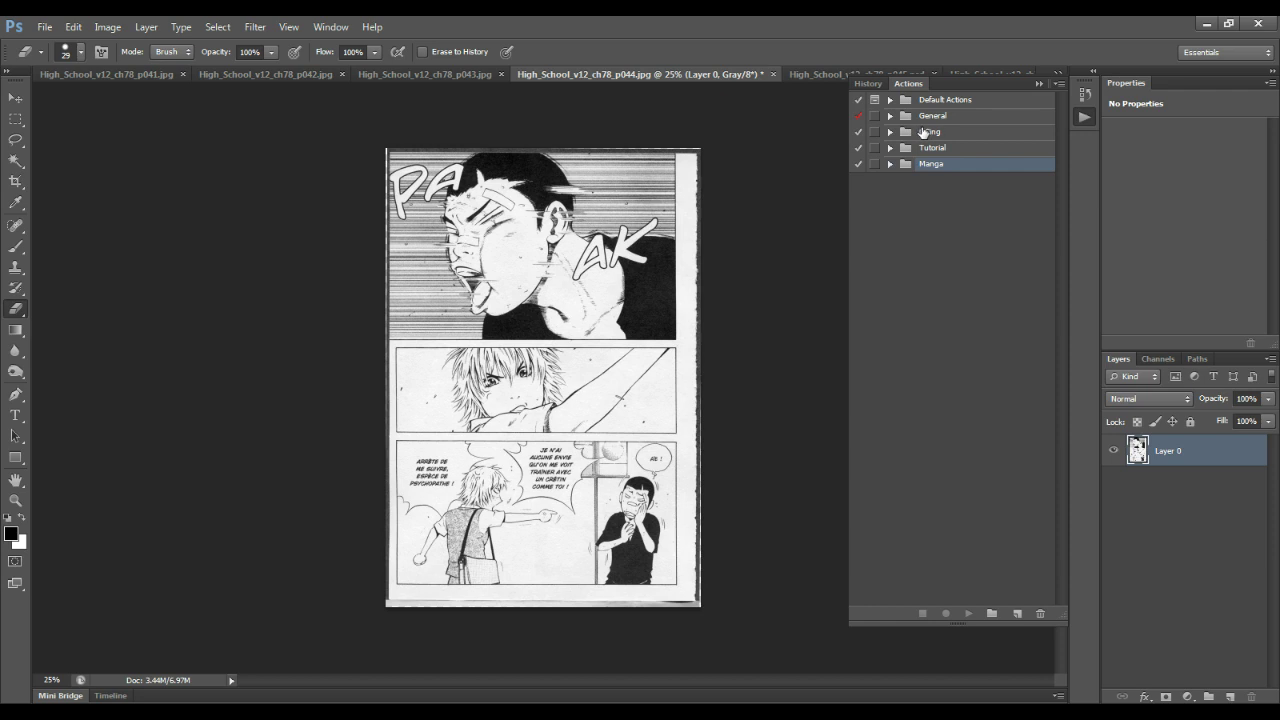
left_click(931, 133)
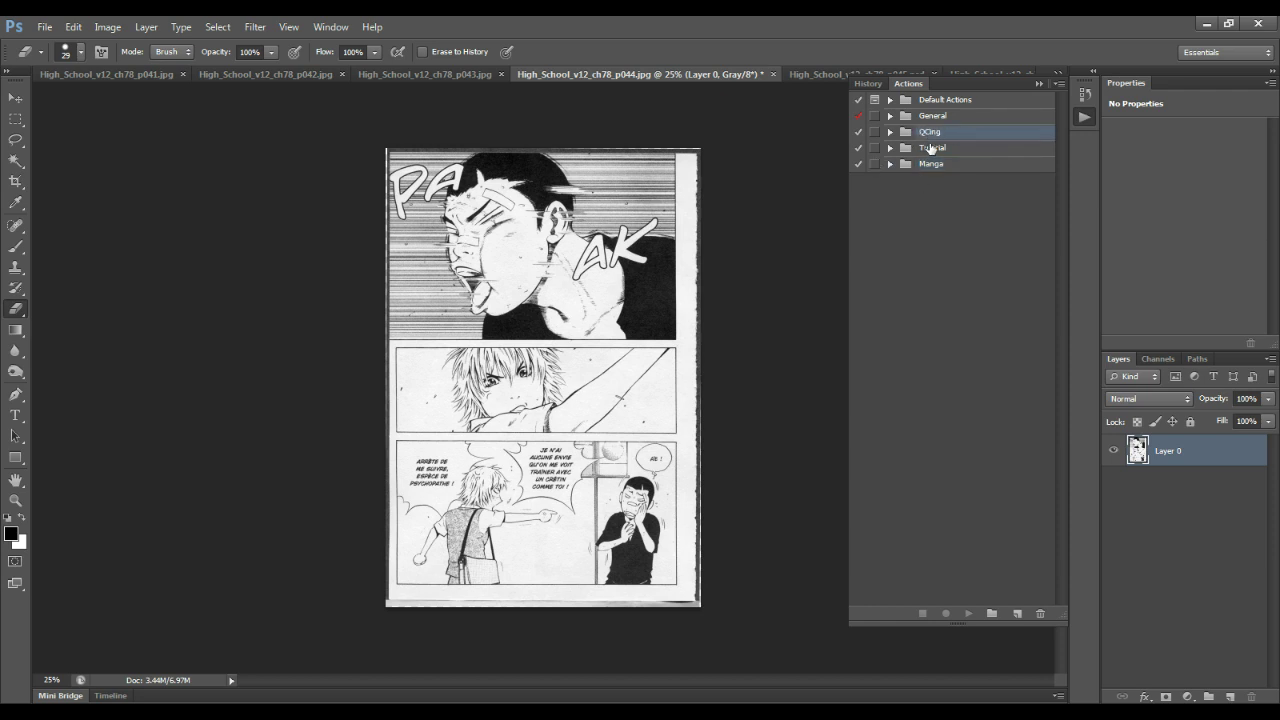
left_click(931, 148)
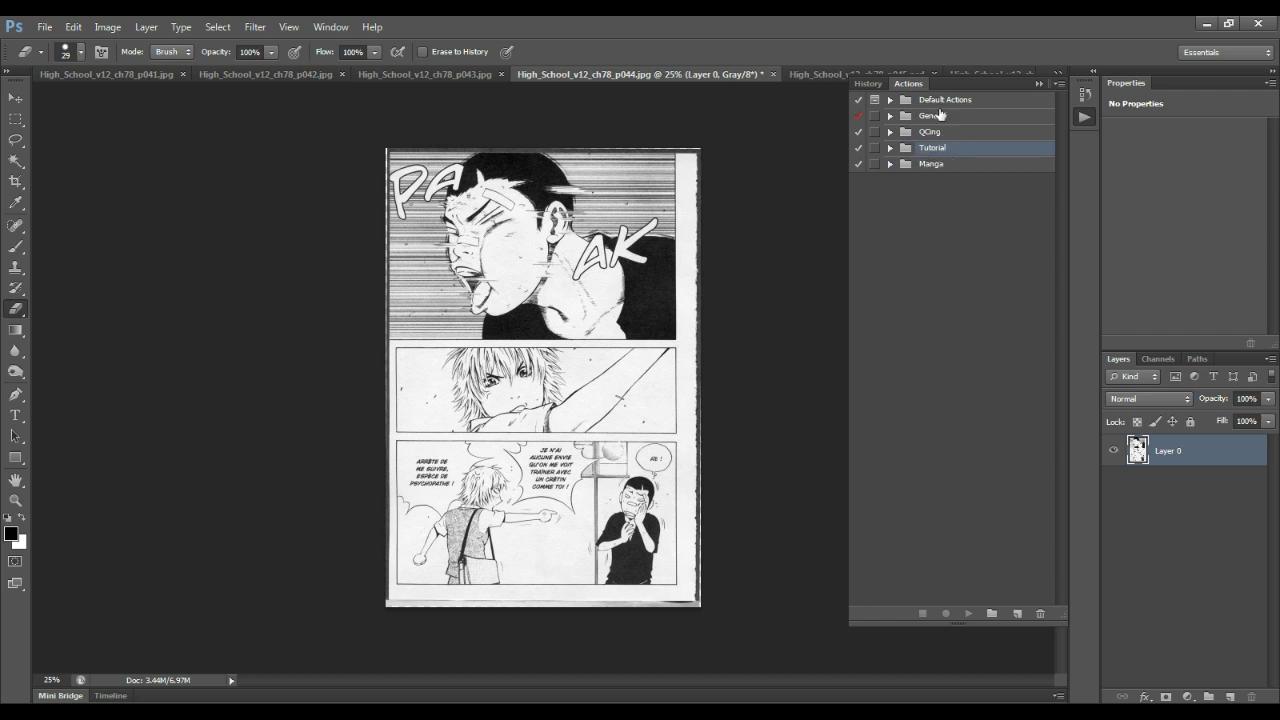
left_click(941, 116)
double_click(941, 116)
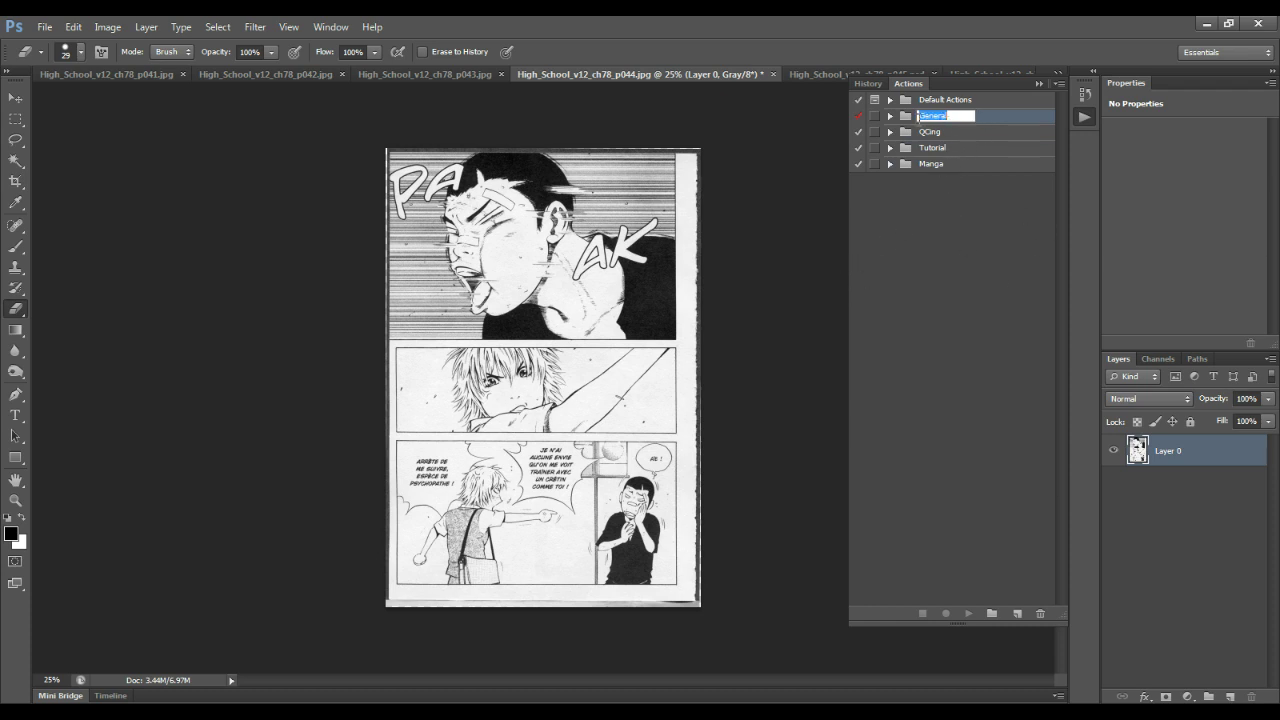
type("High School")
left_click(945, 165)
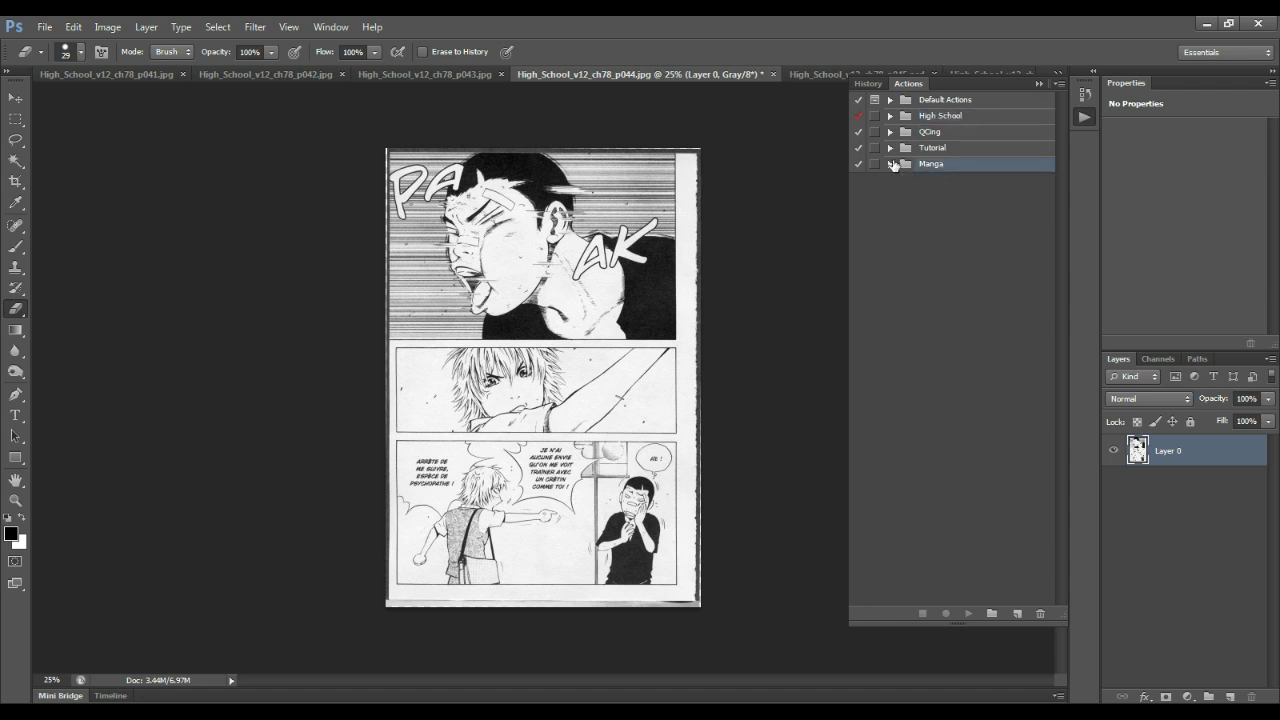
Expand the Manga action set and go through its actions from Prep to QC BL DUST
left_click(891, 164)
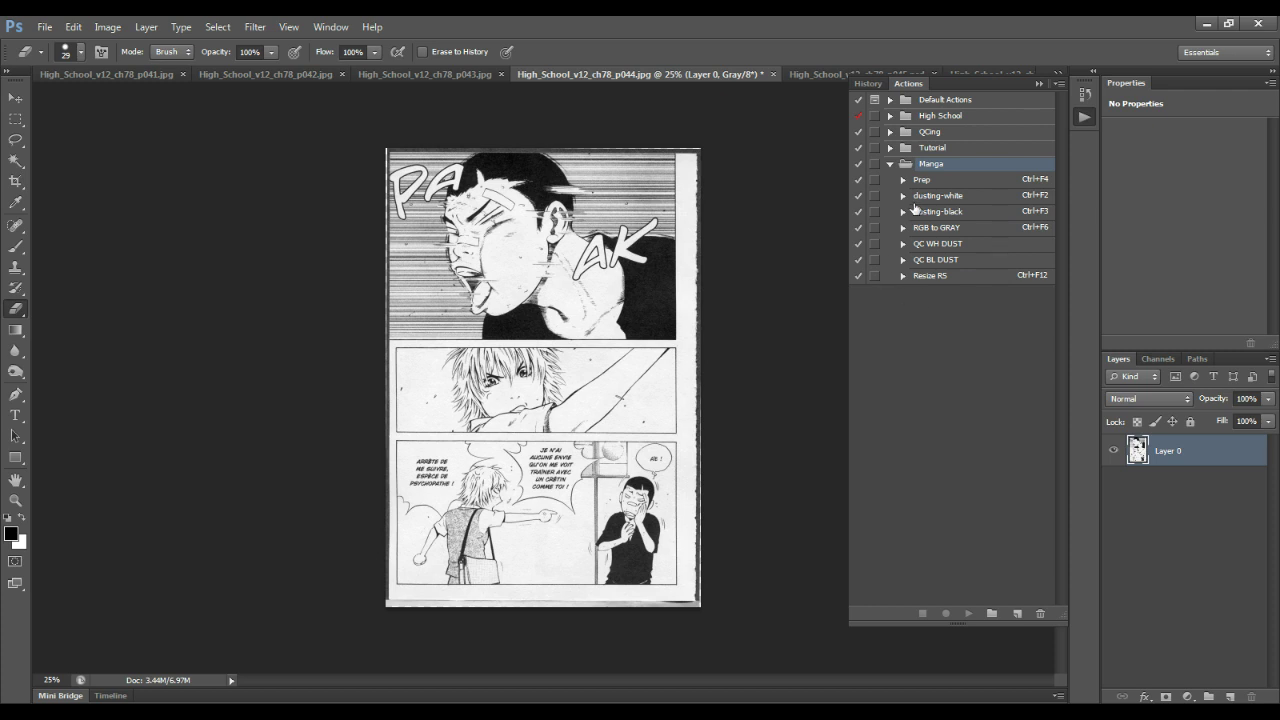
left_click(890, 164)
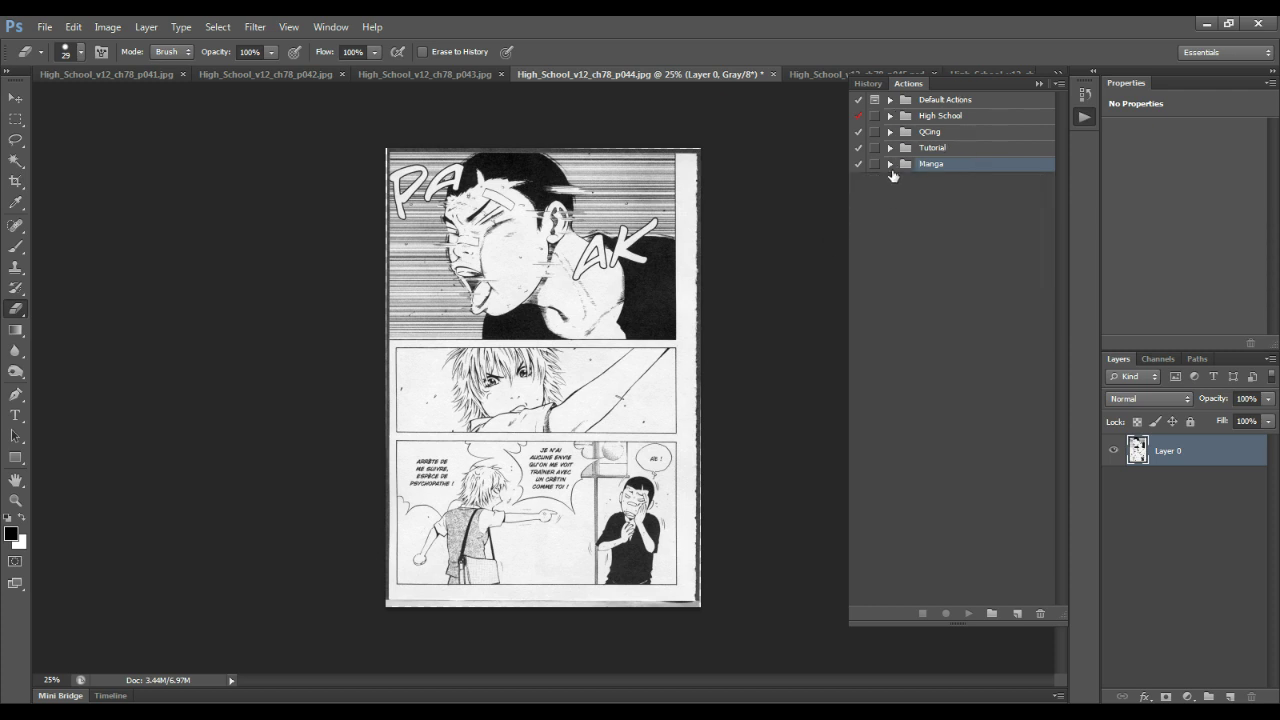
left_click(890, 164)
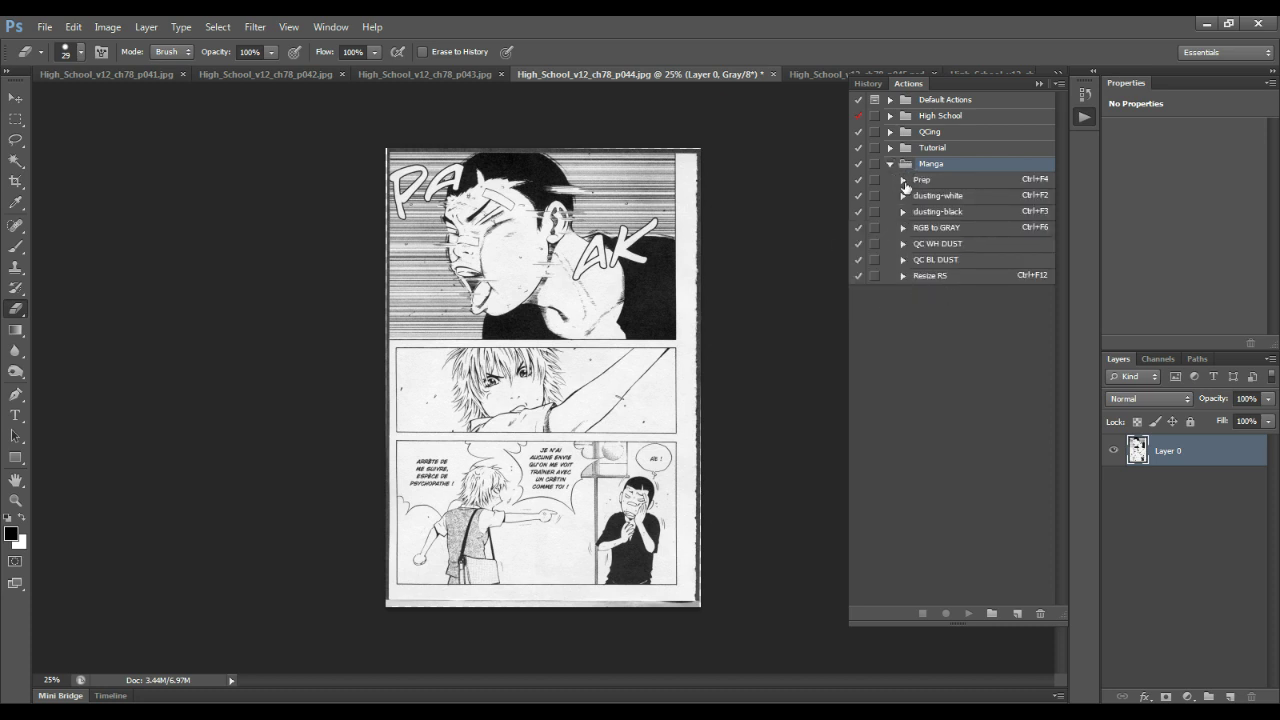
left_click(924, 181)
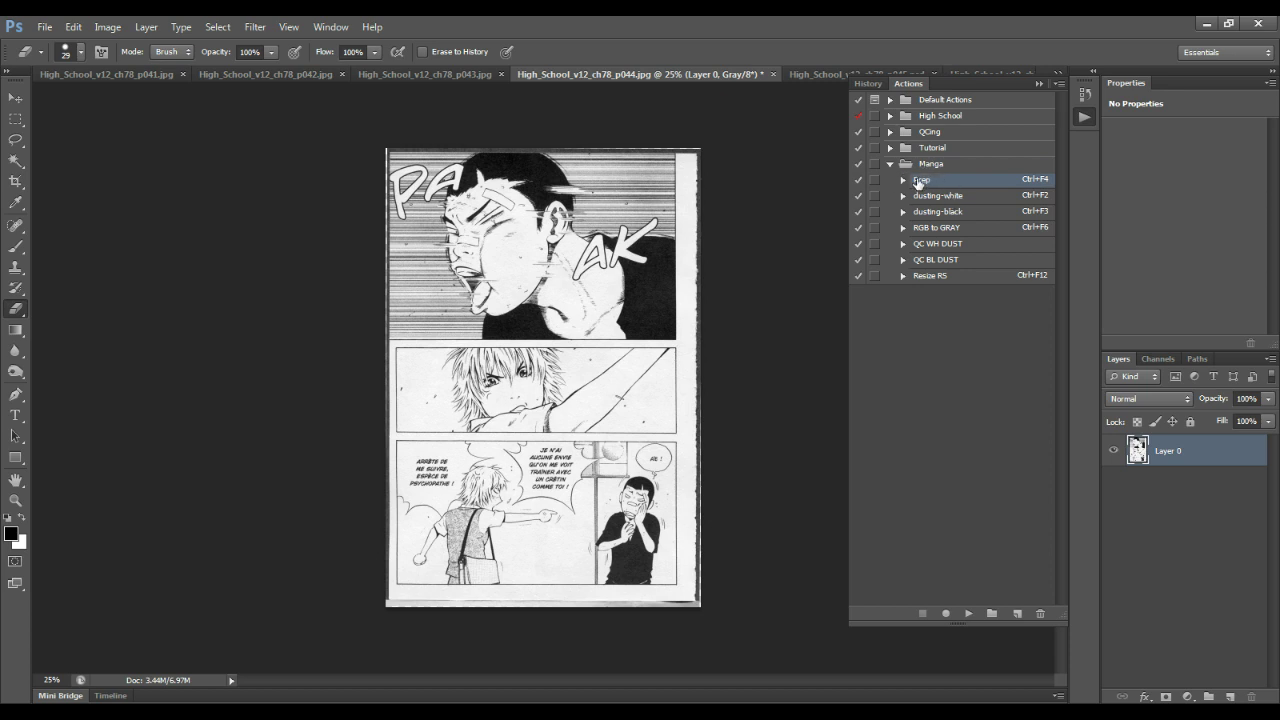
left_click(960, 197)
left_click(956, 210)
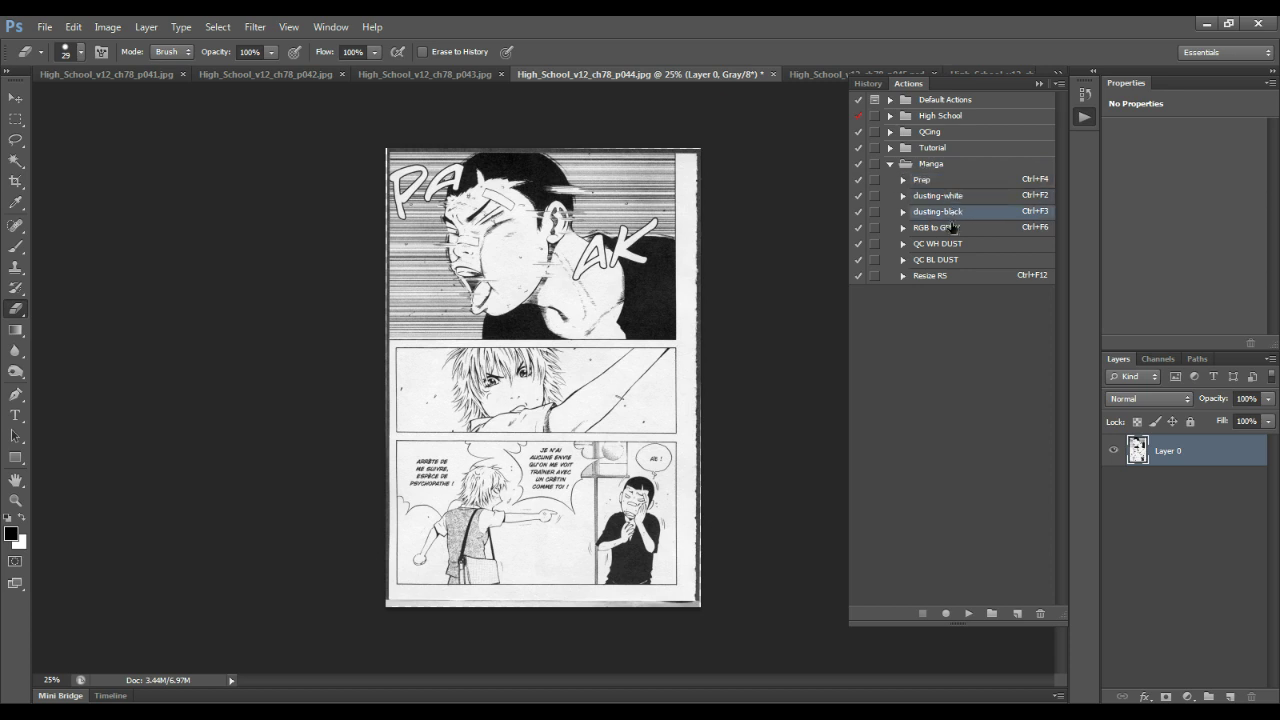
left_click(952, 230)
left_click(952, 246)
left_click(951, 262)
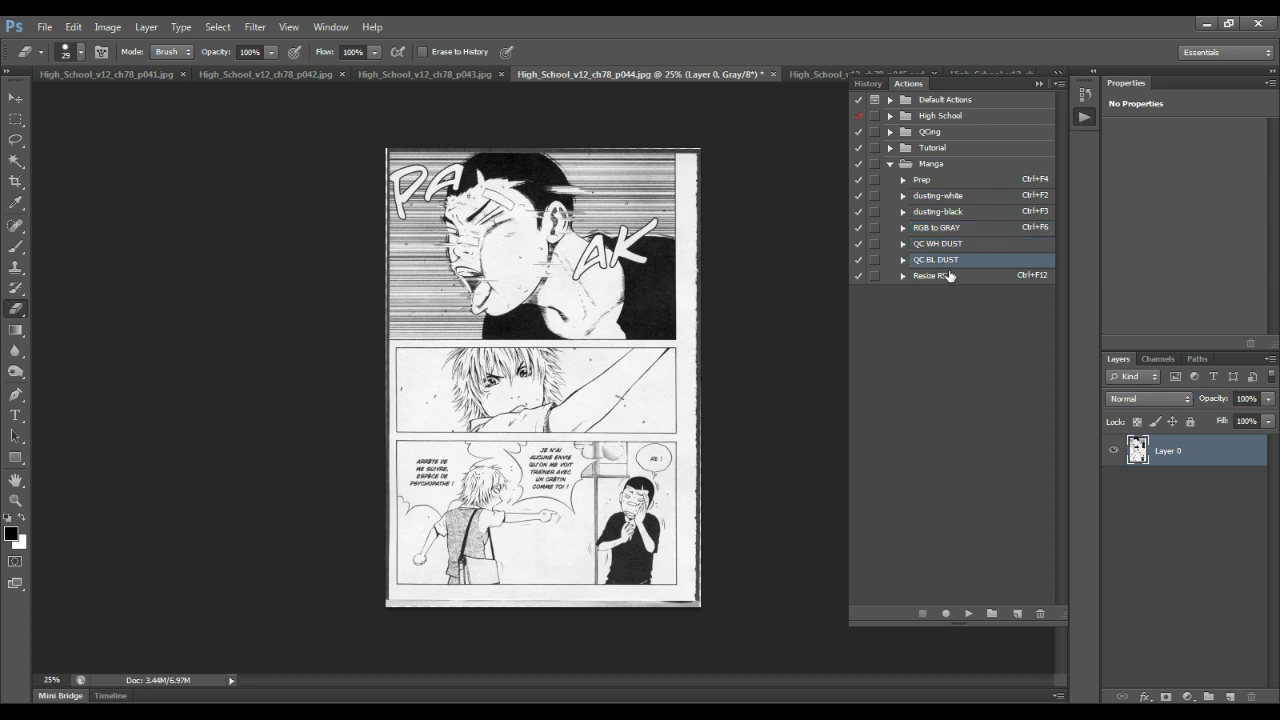
Examine the recorded commands inside the Prep action, and collapse it again
left_click(903, 180)
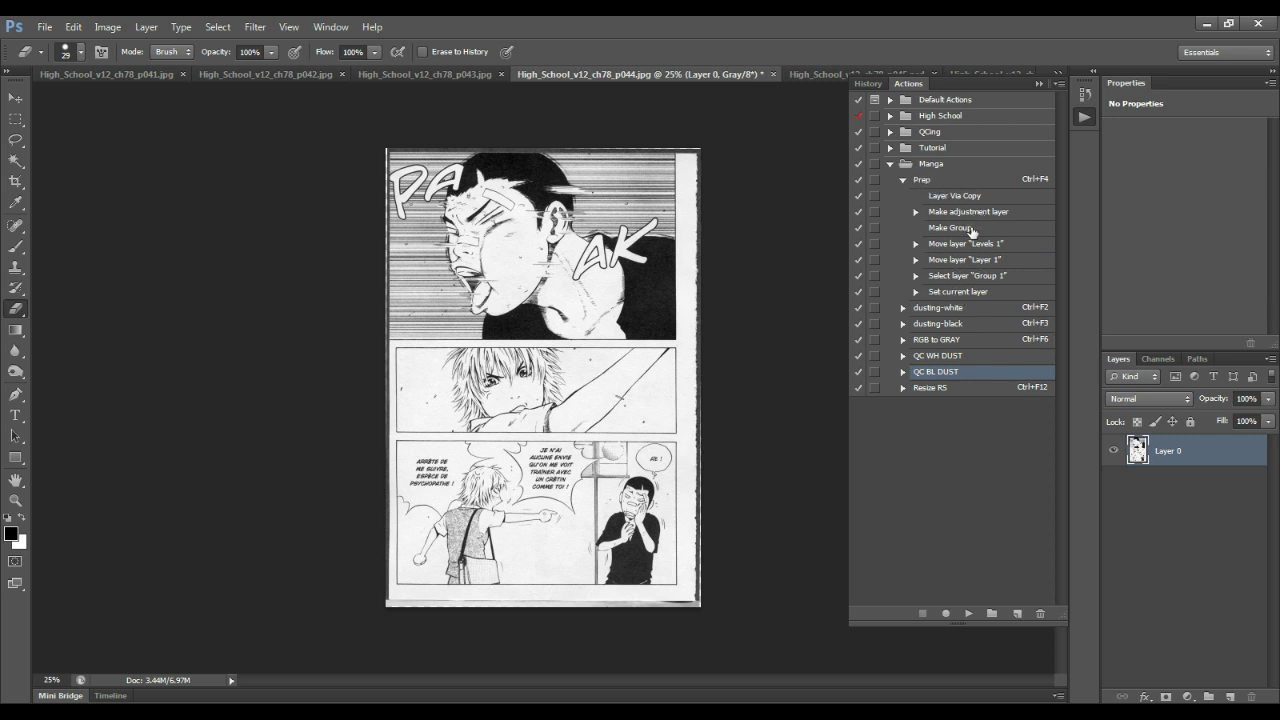
left_click(934, 179)
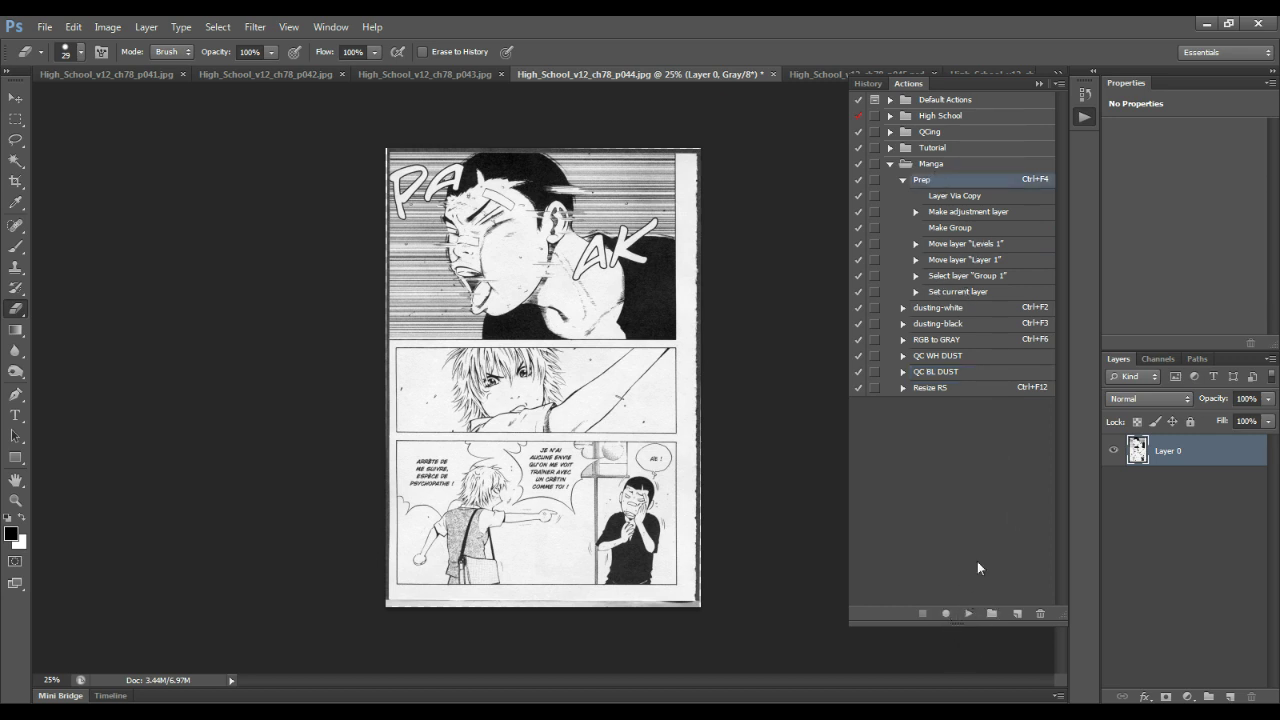
left_click(902, 180)
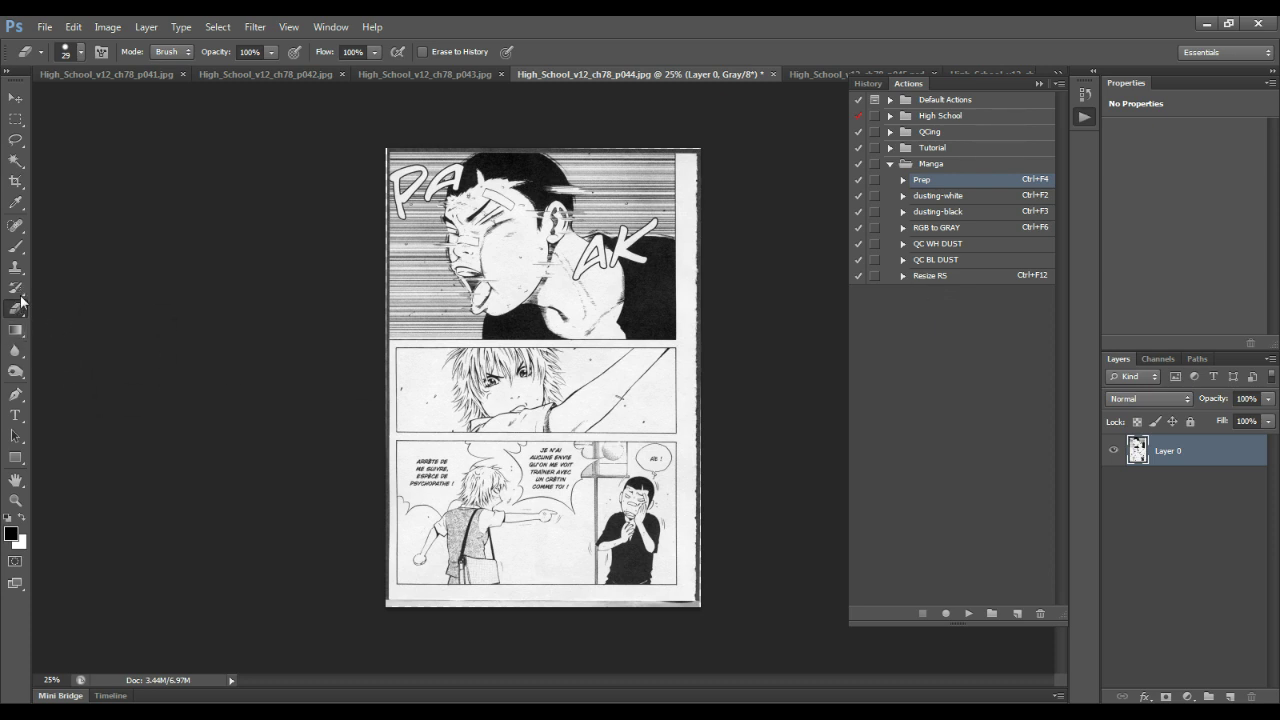
Choose the Art History Brush Tool and add a new empty layer above Layer 0
left_click_drag(18, 293, 55, 298)
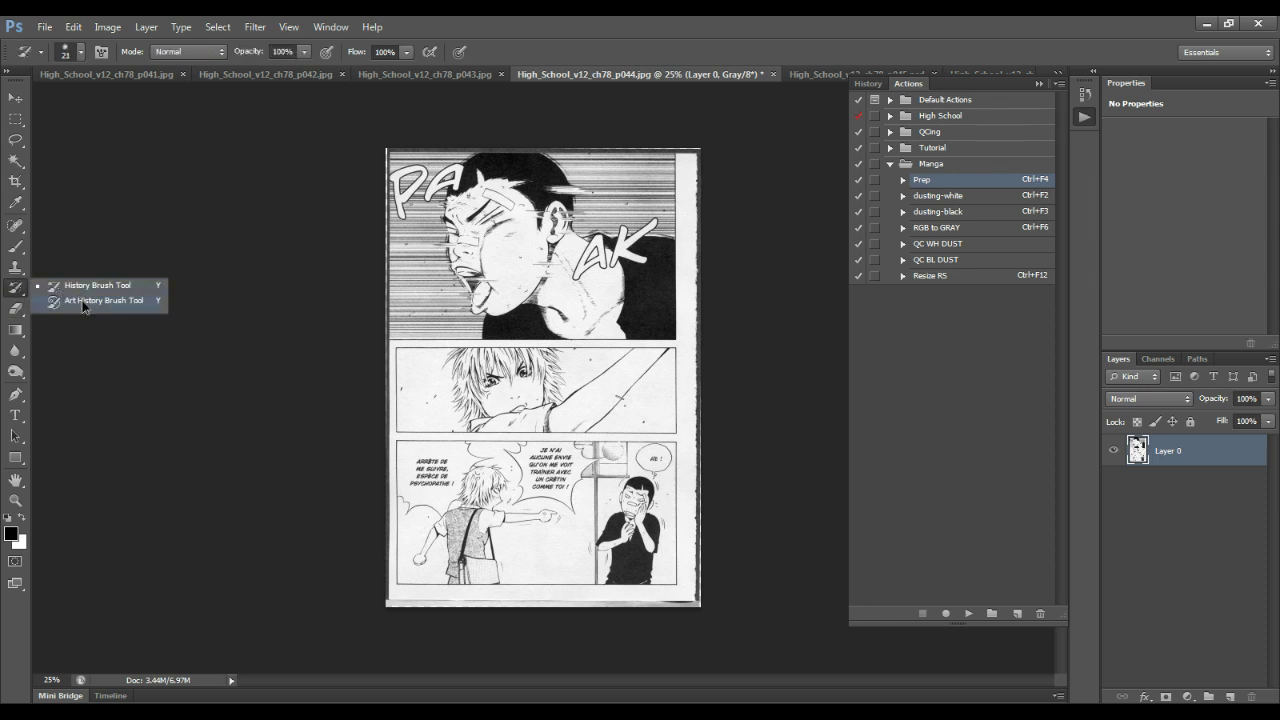
left_click(83, 302)
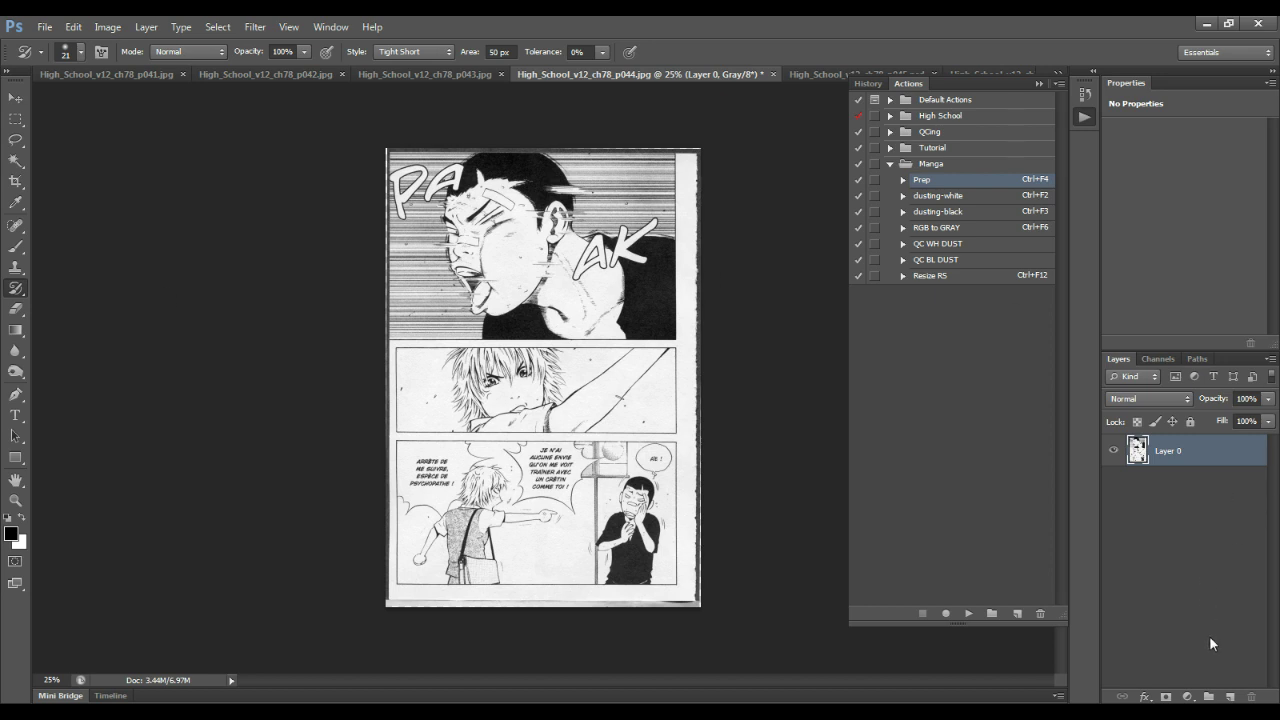
left_click(1231, 696)
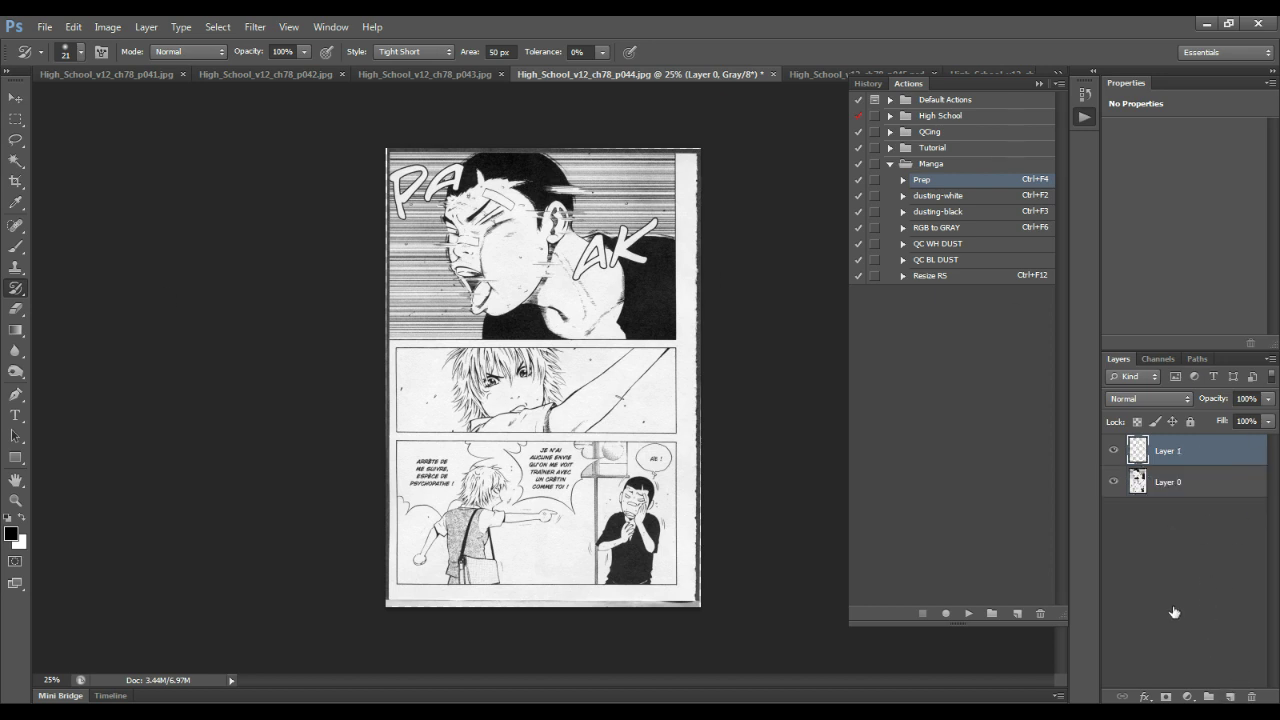
left_click(1203, 455)
Look through the History Brush variants, and choose the Dodge Tool
left_click(13, 291)
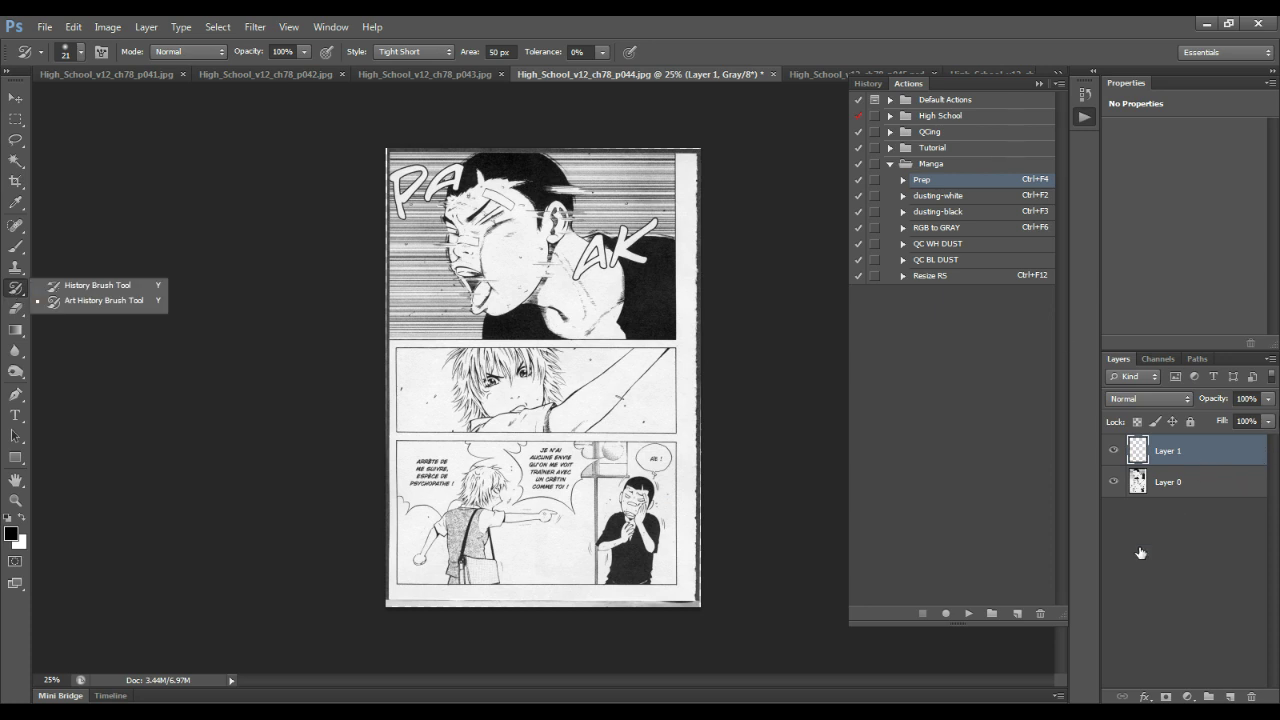
left_click(27, 296)
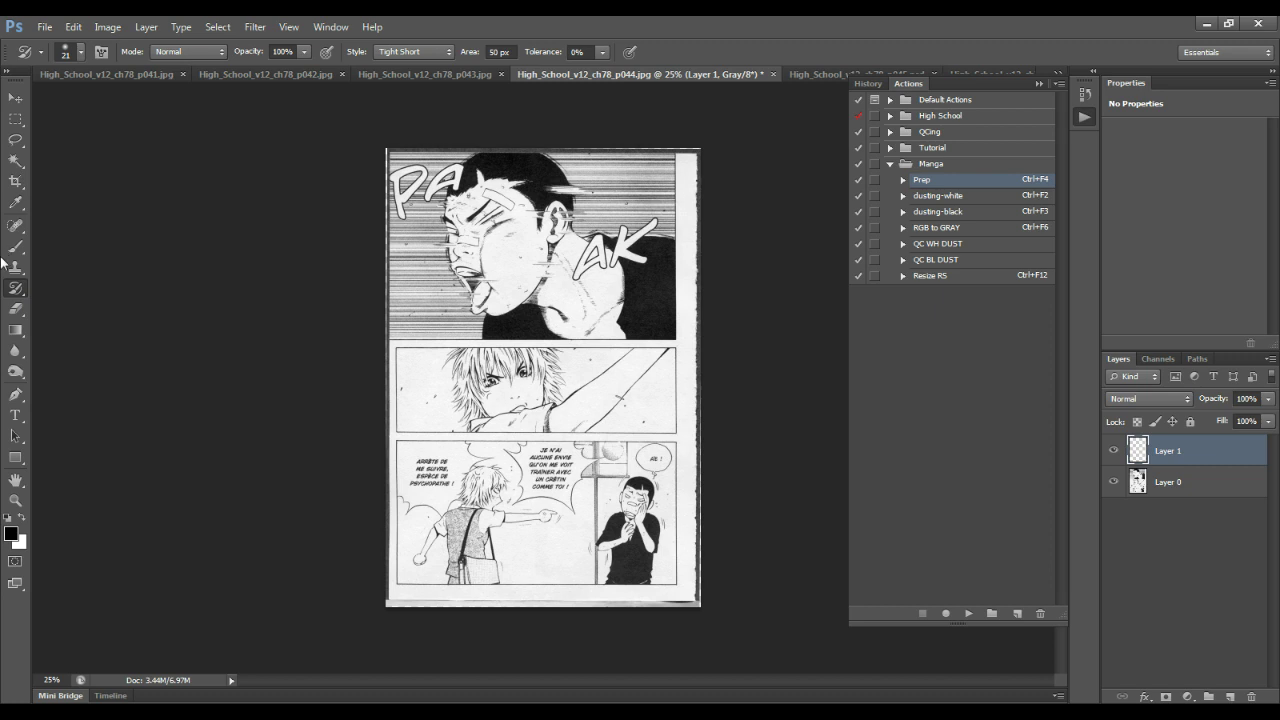
left_click(15, 376)
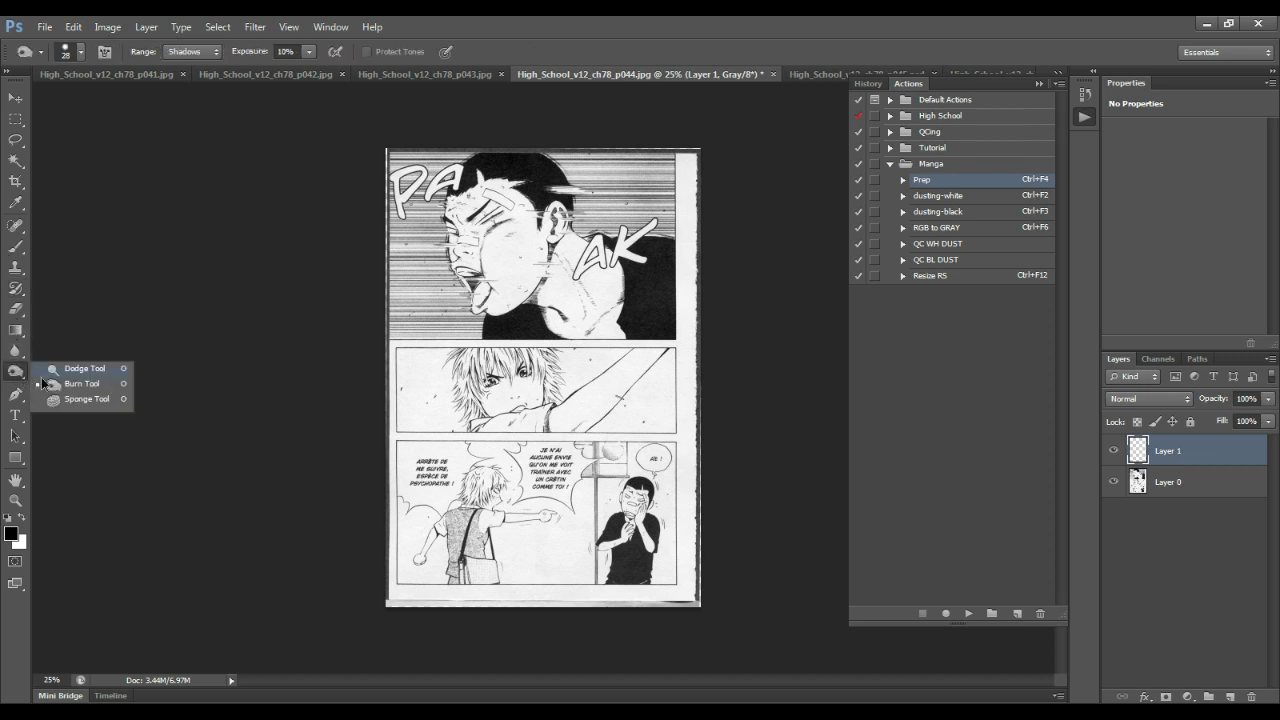
left_click(62, 369)
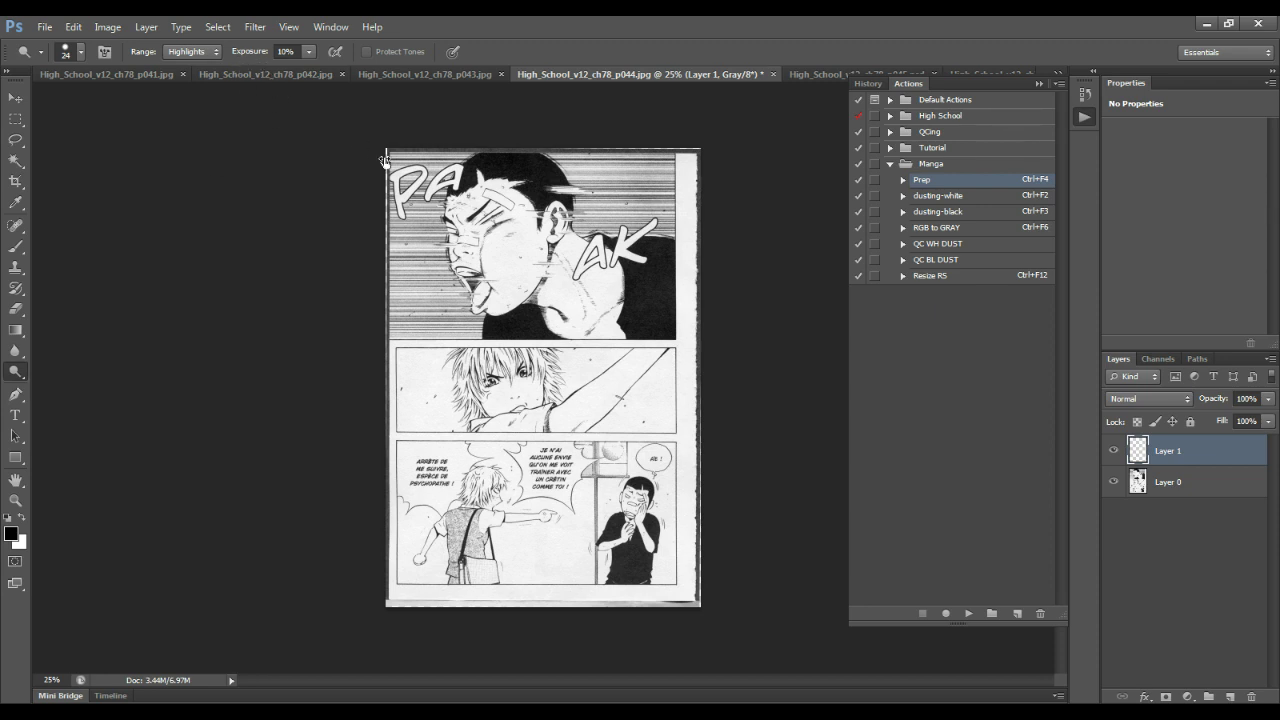
Switch the Dodge Tool's range to Shadows and back to Highlights, and open its exposure value for editing
left_click(206, 56)
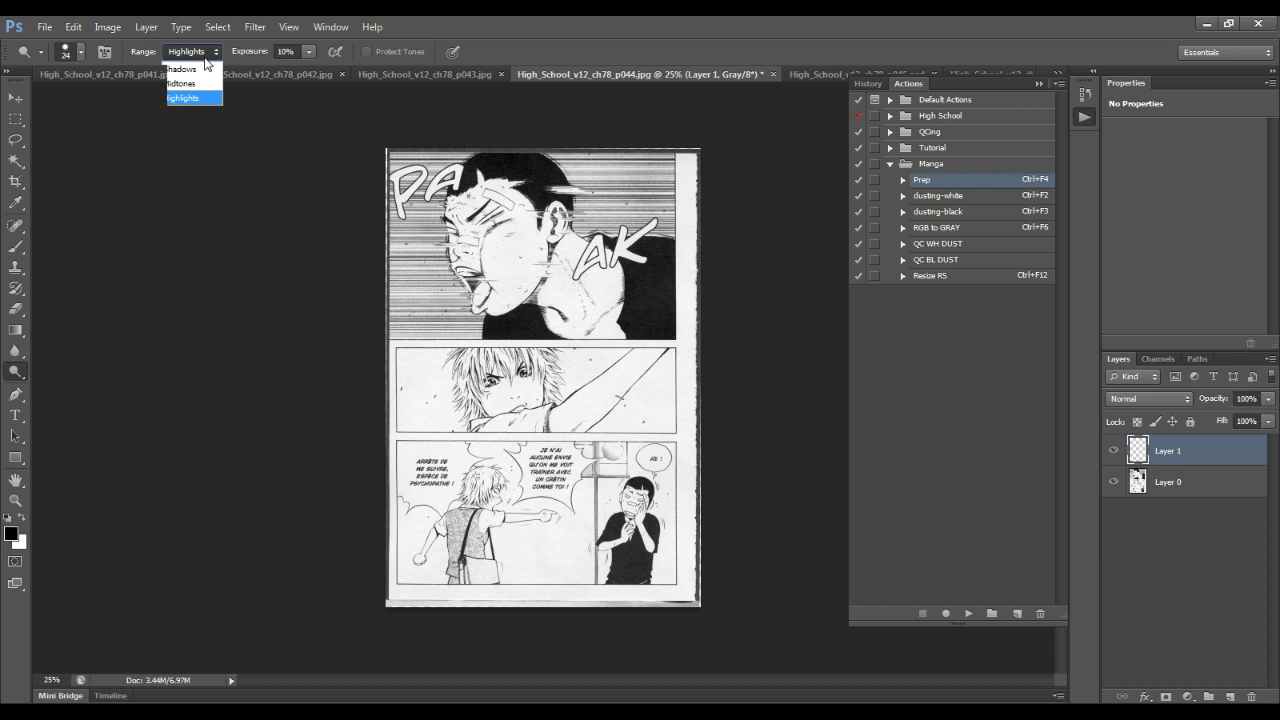
left_click(213, 56)
left_click(195, 55)
left_click(195, 72)
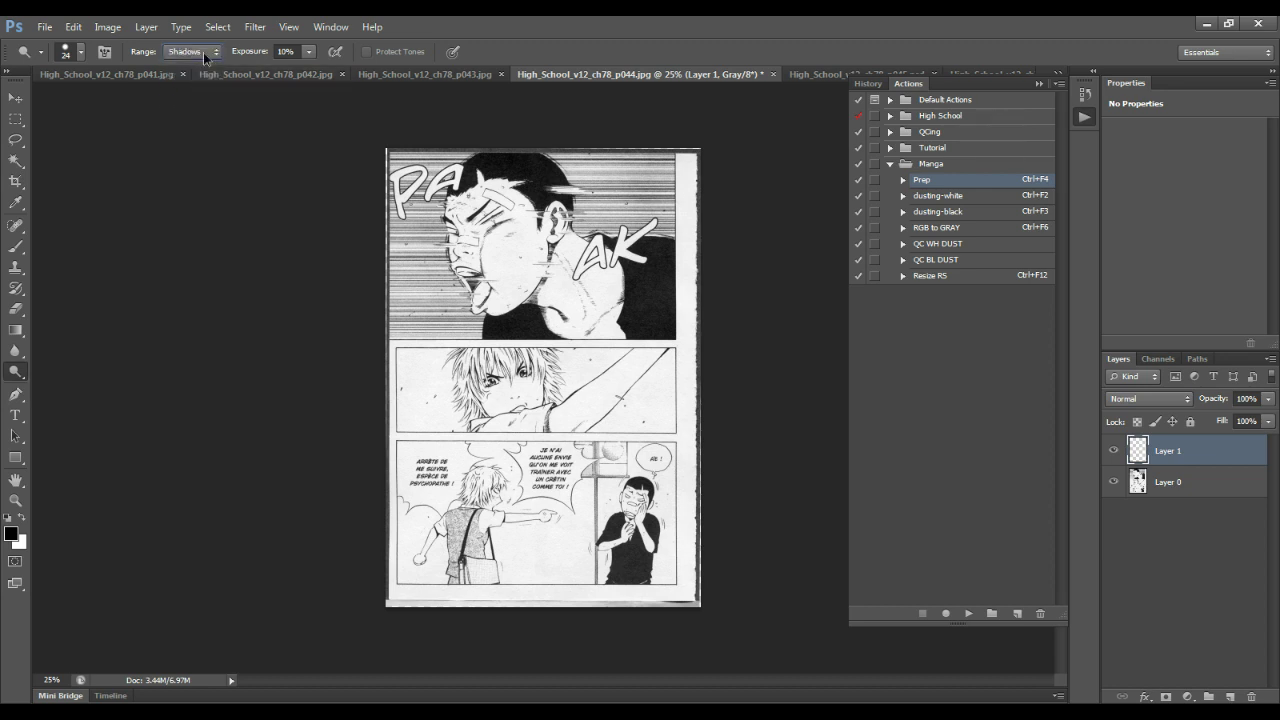
left_click(195, 55)
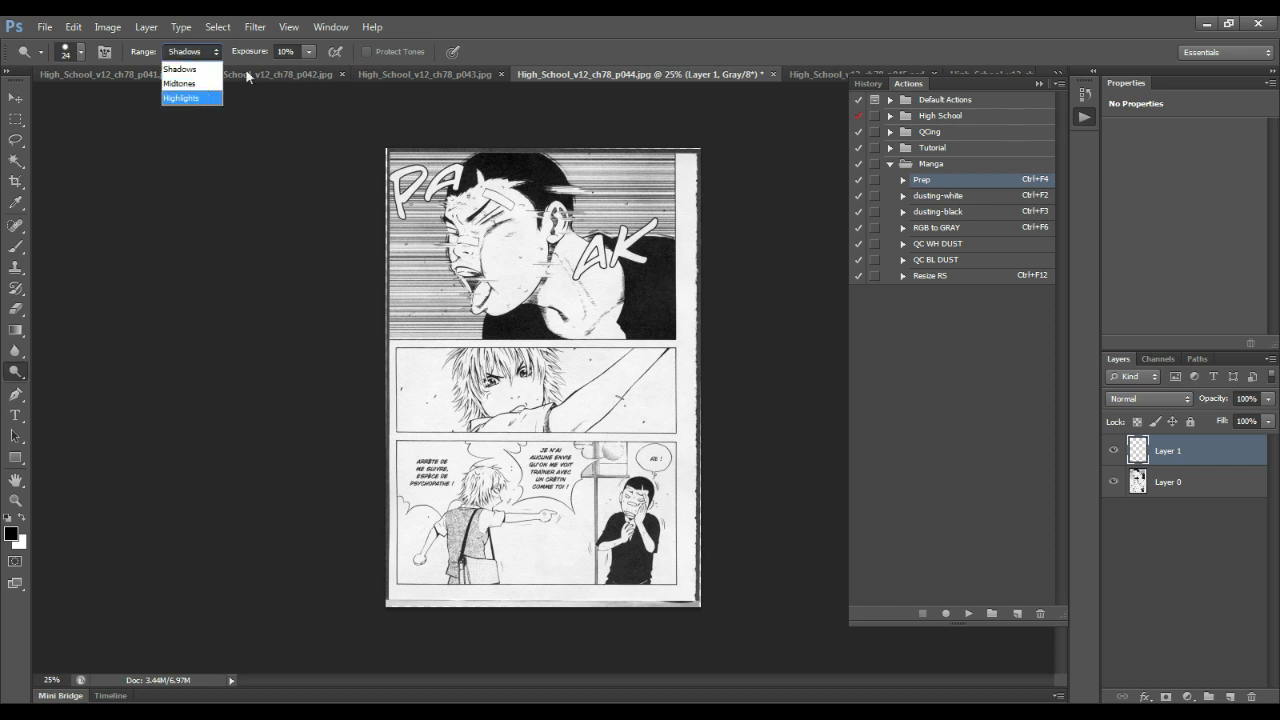
left_click(197, 97)
left_click(296, 53)
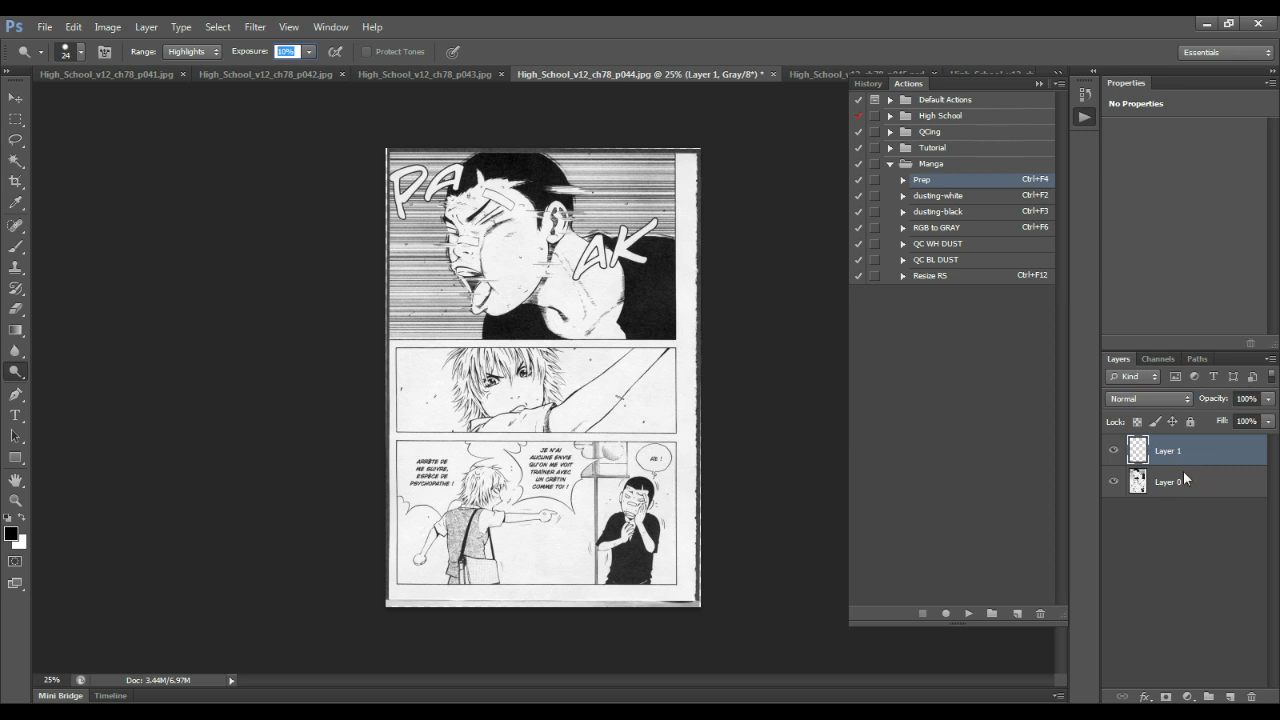
Rename Layer 0 as Background
left_click(1140, 495)
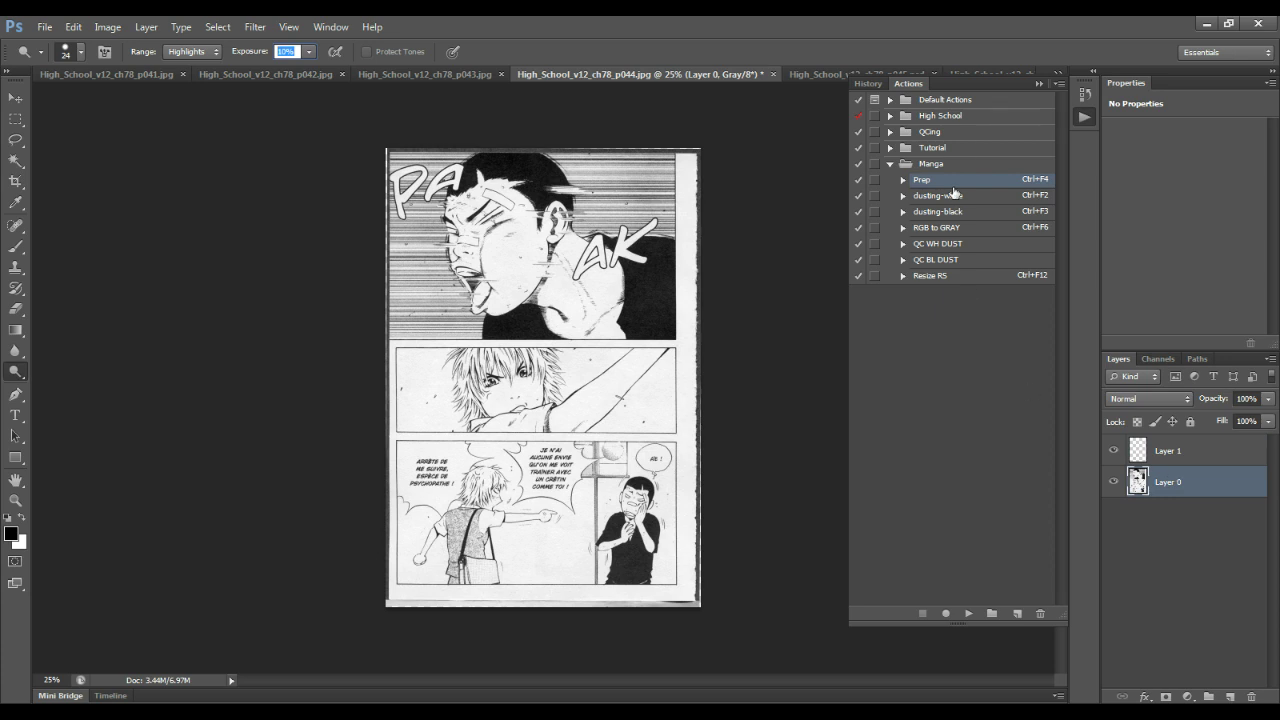
double_click(1183, 482)
type("Backgrou")
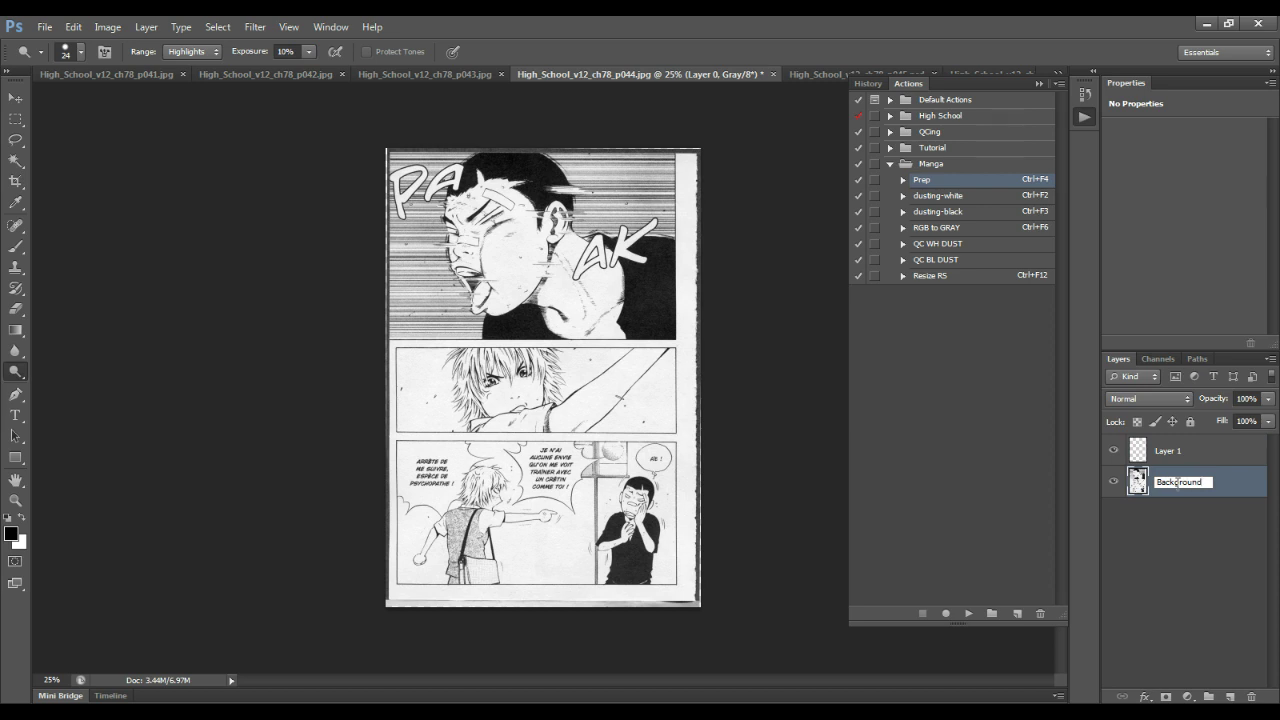
type("nd")
key("Return")
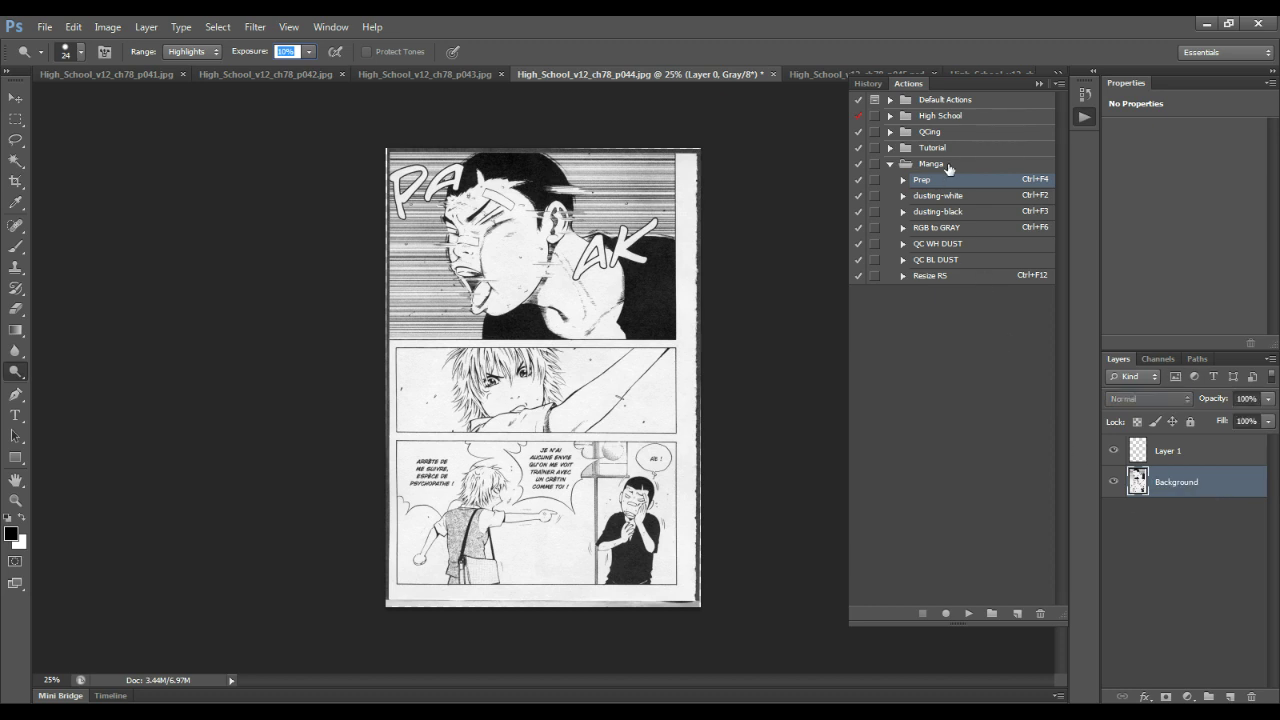
Rename the Background layer back to Layer 0
left_click(1176, 484)
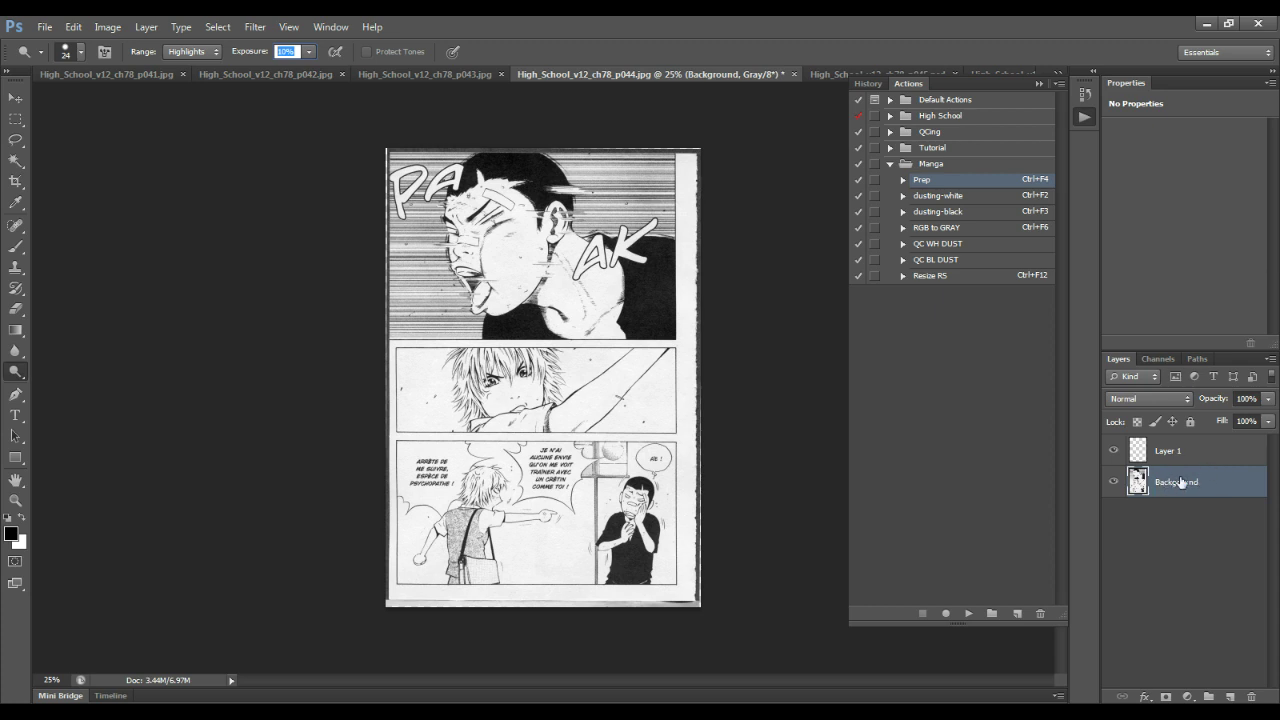
double_click(1181, 483)
key("Return")
double_click(1190, 483)
type("L")
type("ayo")
type("ayer 0")
left_click(1225, 485)
key("Return")
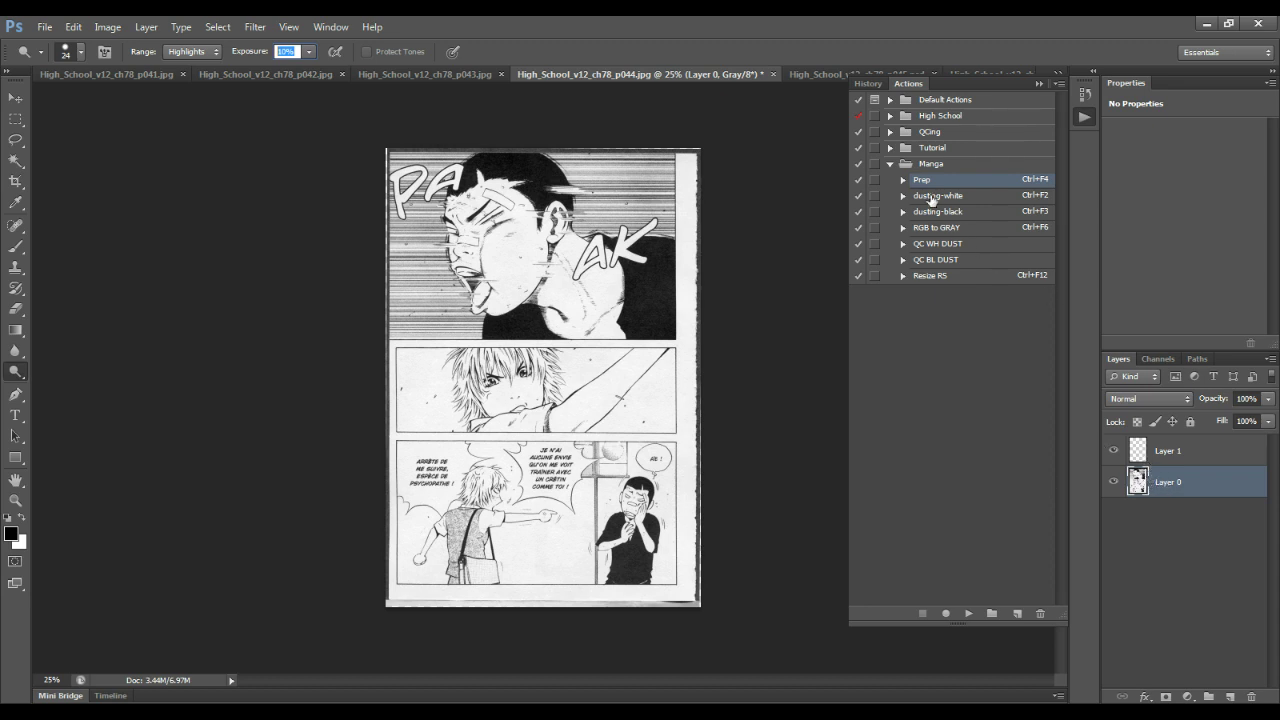
Expand the Manga set's Prep action and run it with no layer selected, continuing past the Layer Via Copy command
left_click(903, 180)
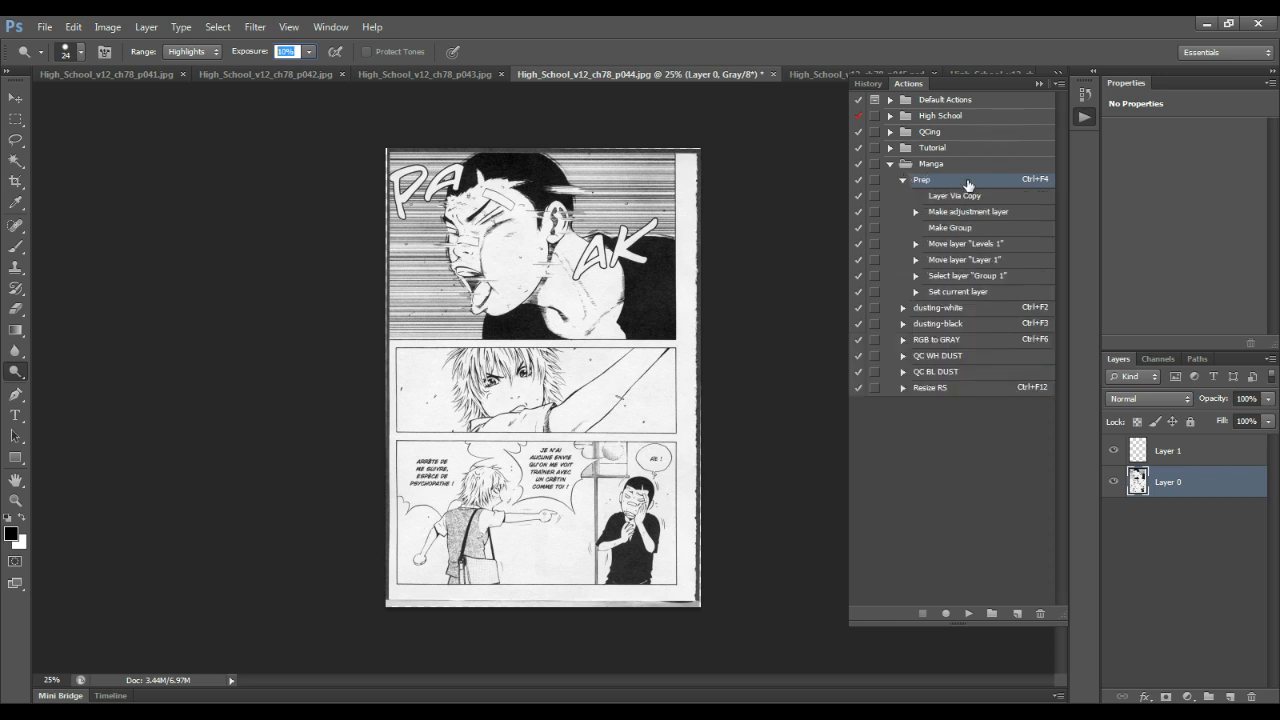
left_click(966, 196)
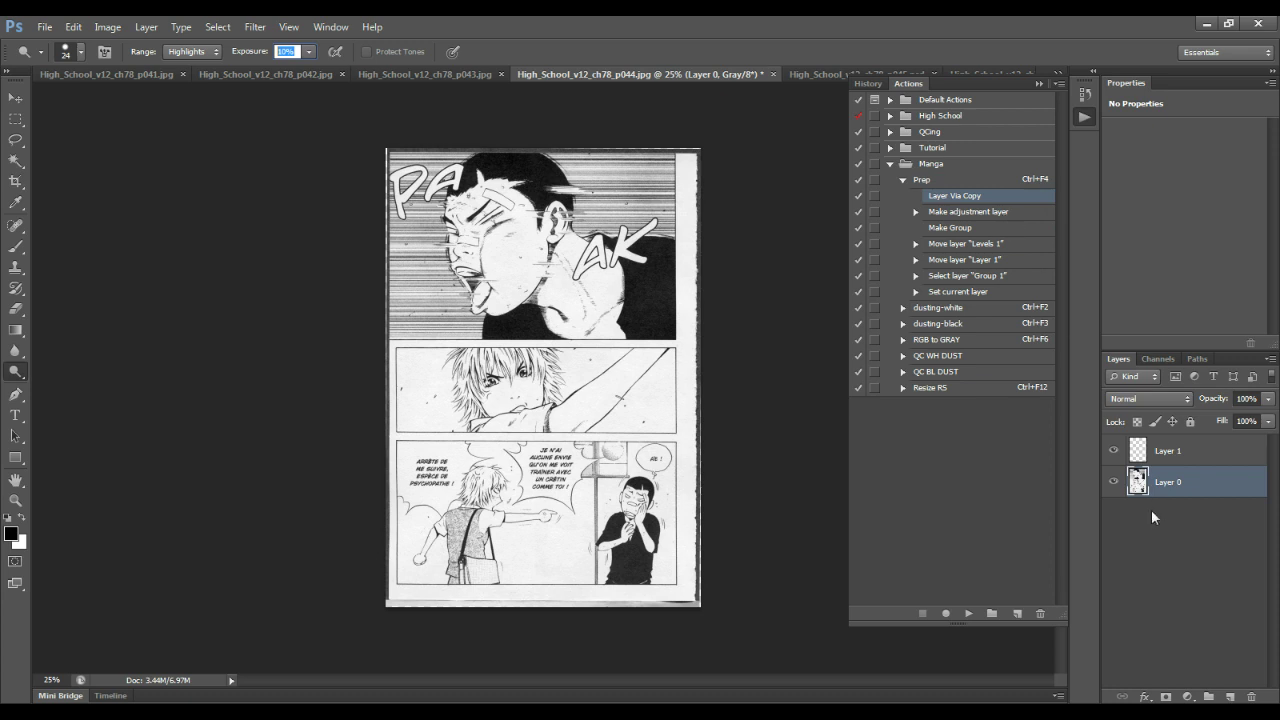
left_click(1173, 529)
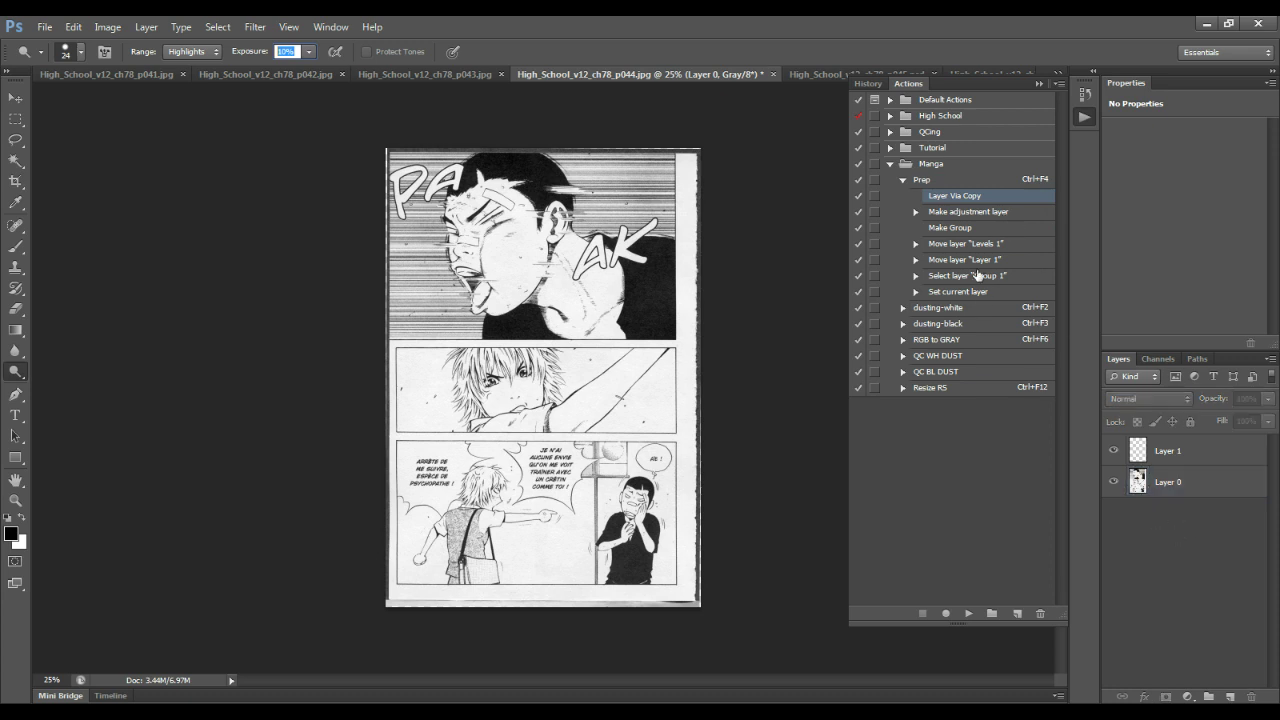
left_click(935, 180)
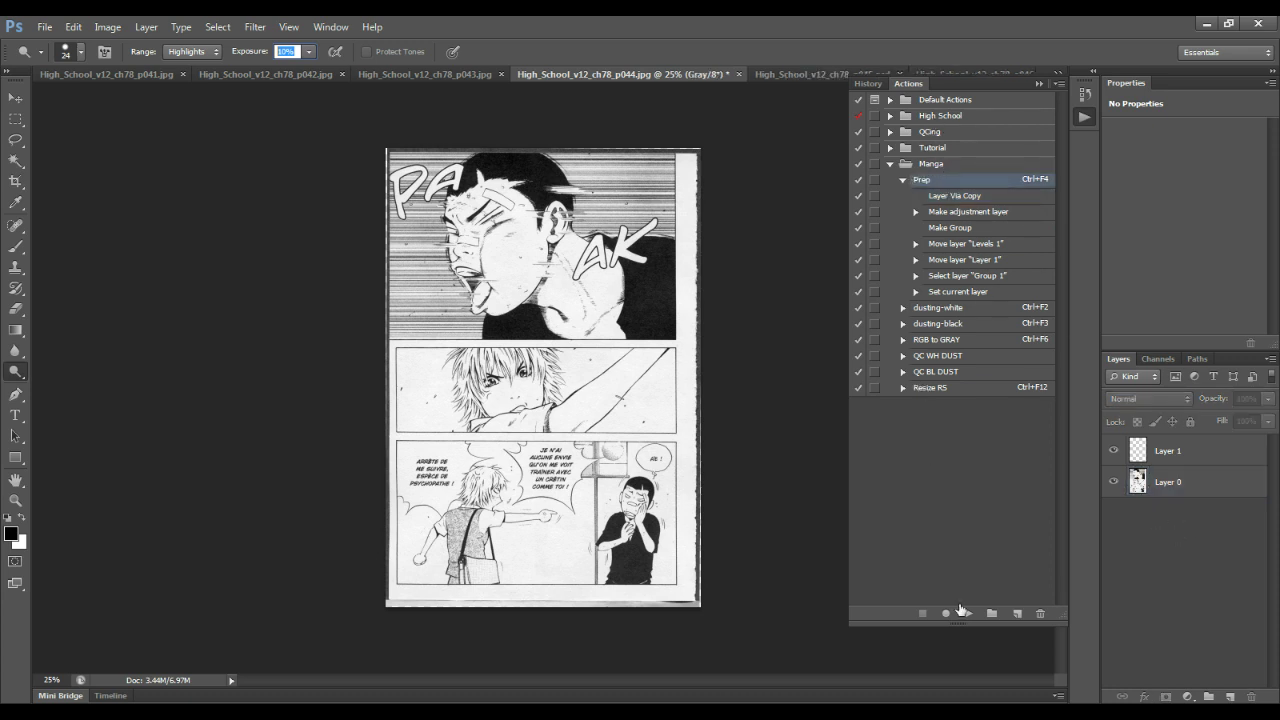
left_click(968, 613)
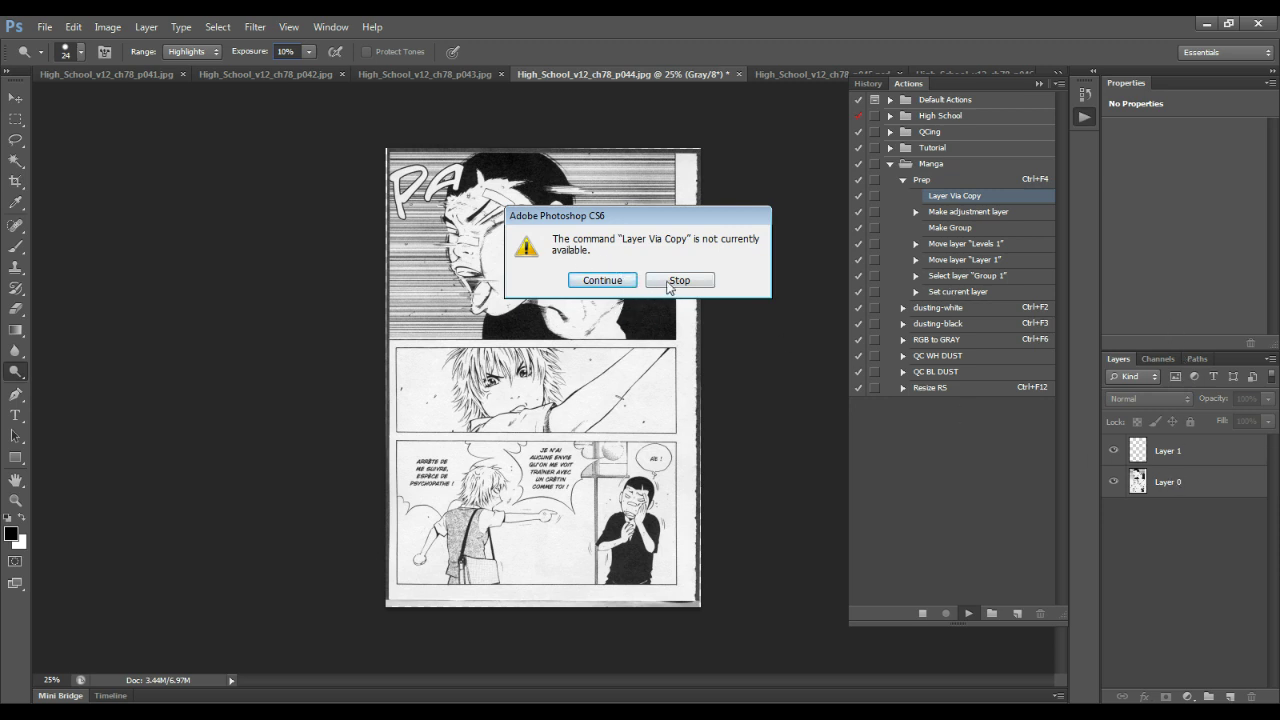
left_click(604, 281)
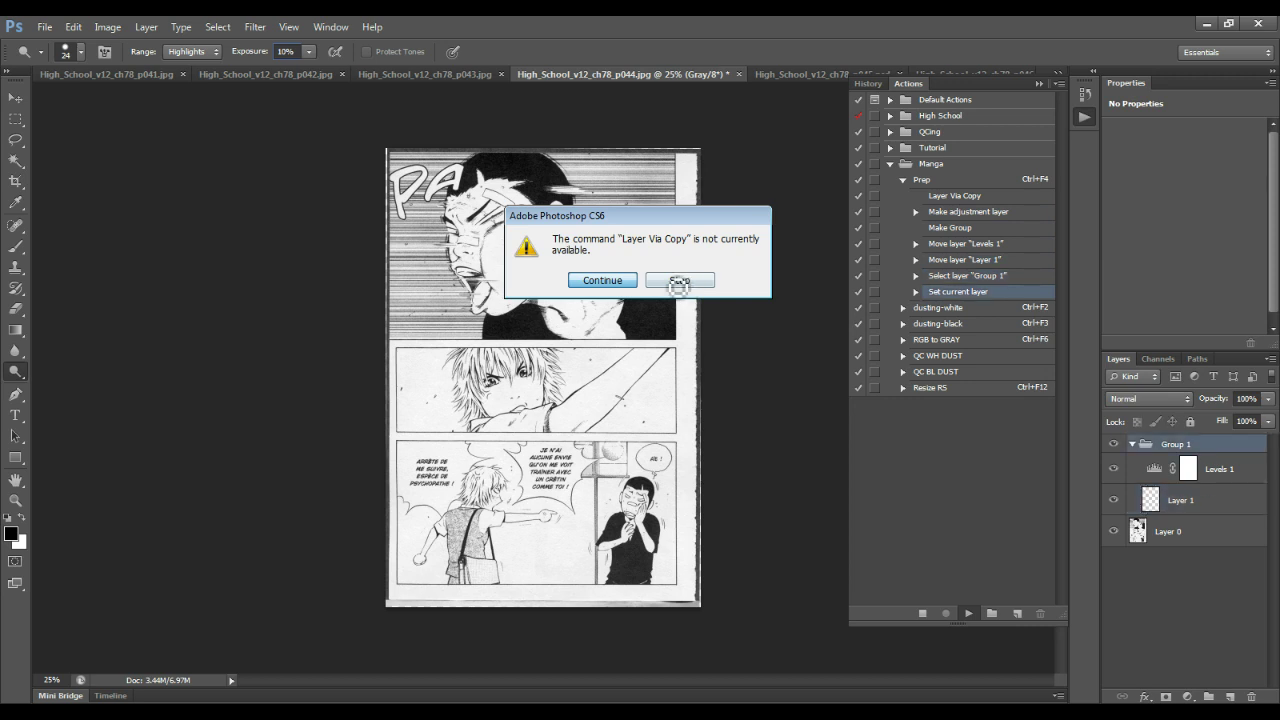
key("Return")
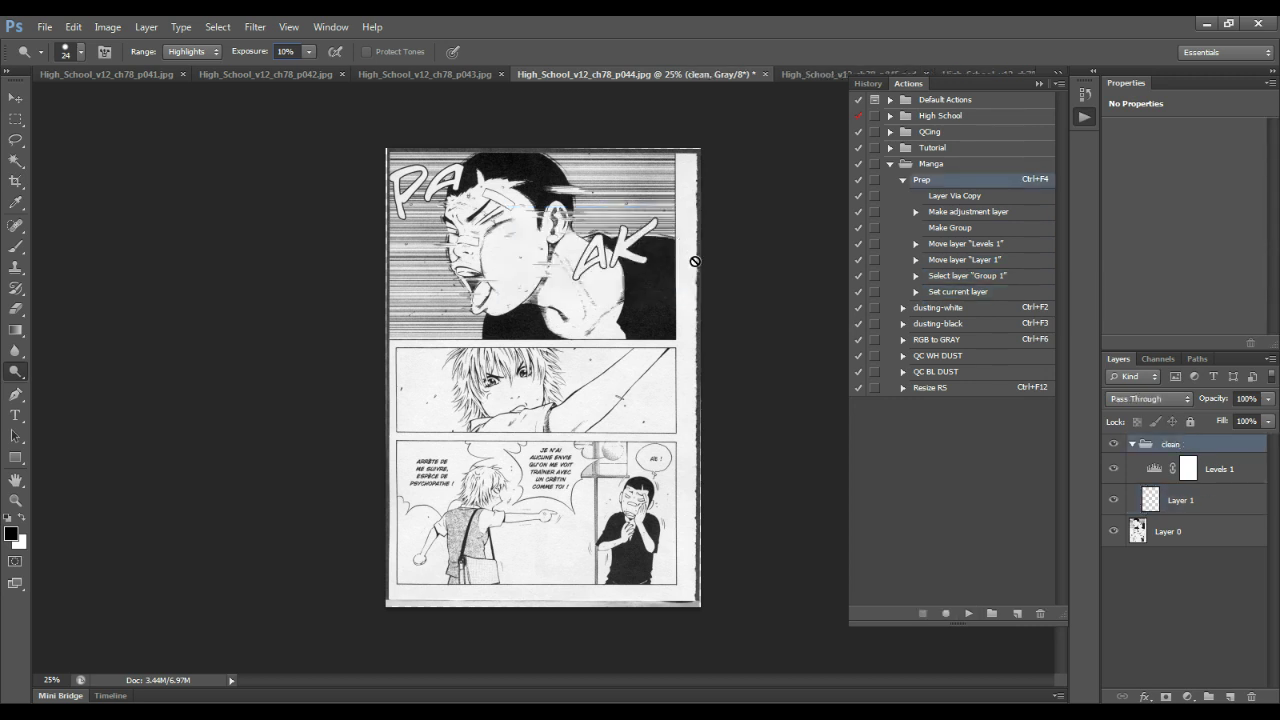
Delete the clean group together with its Levels 1 adjustment and Layer 1
left_click(1205, 492)
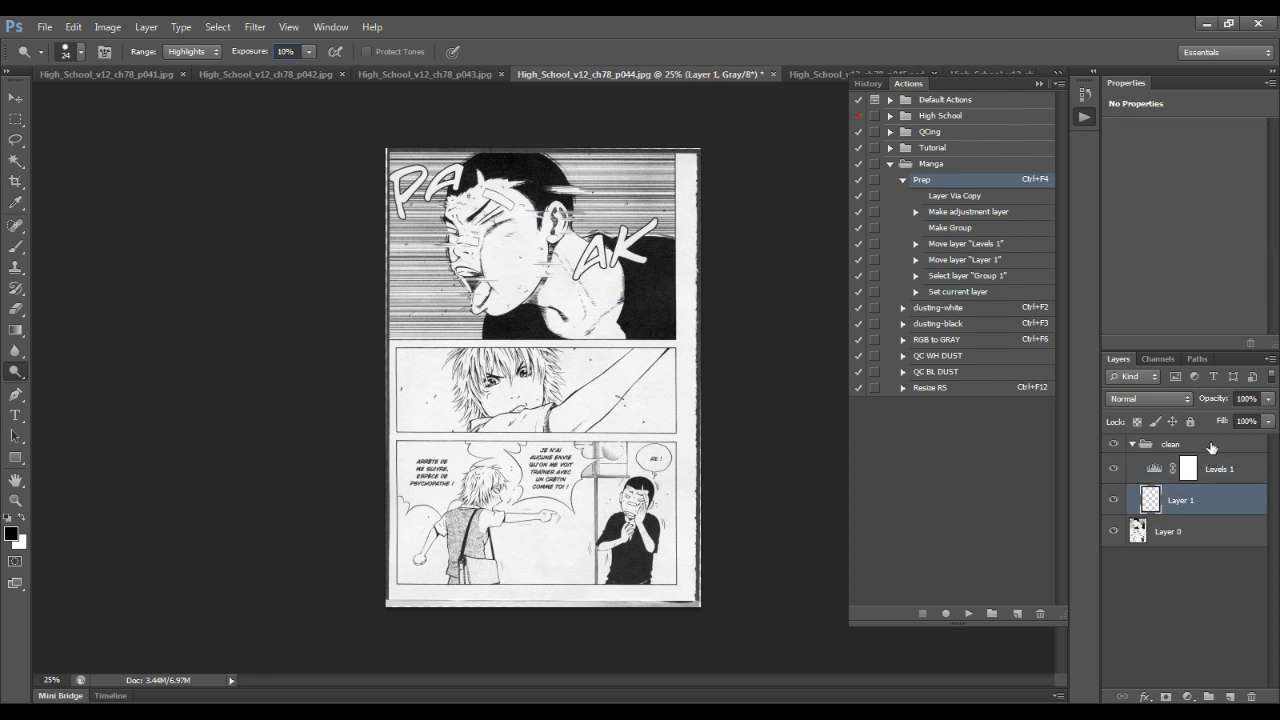
left_click(1212, 446)
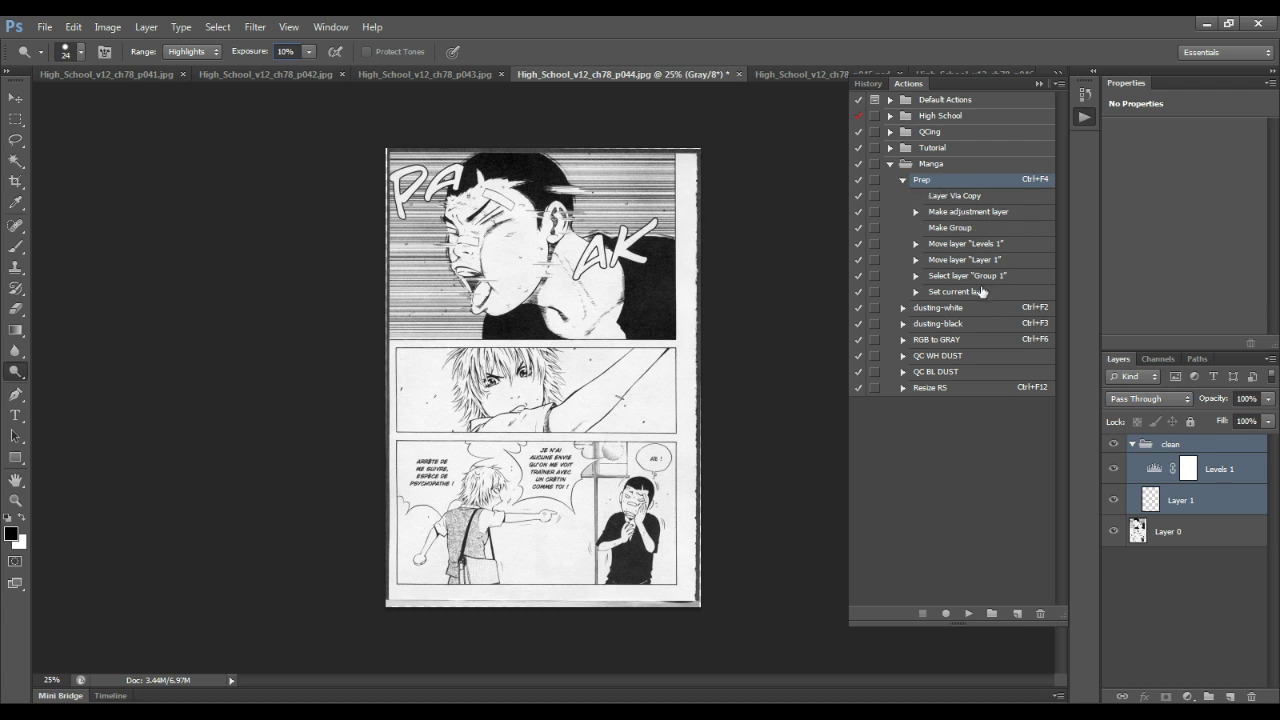
left_click(1203, 498)
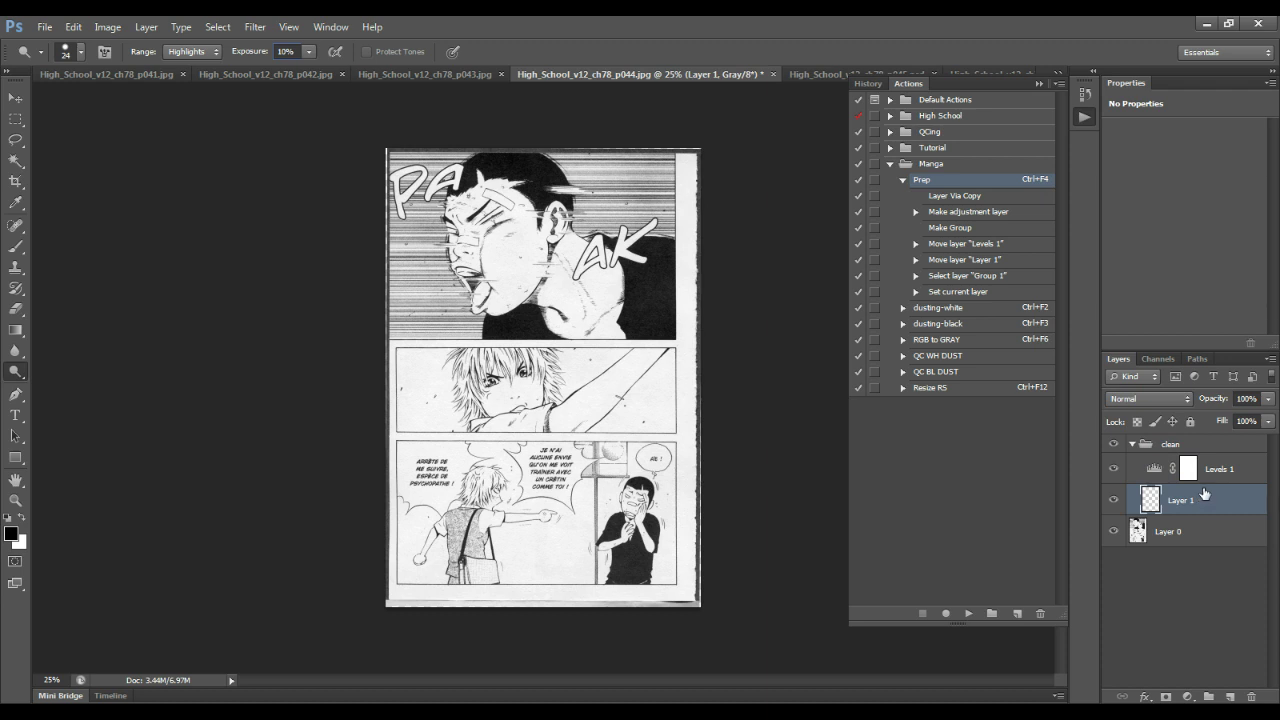
left_click(1216, 446)
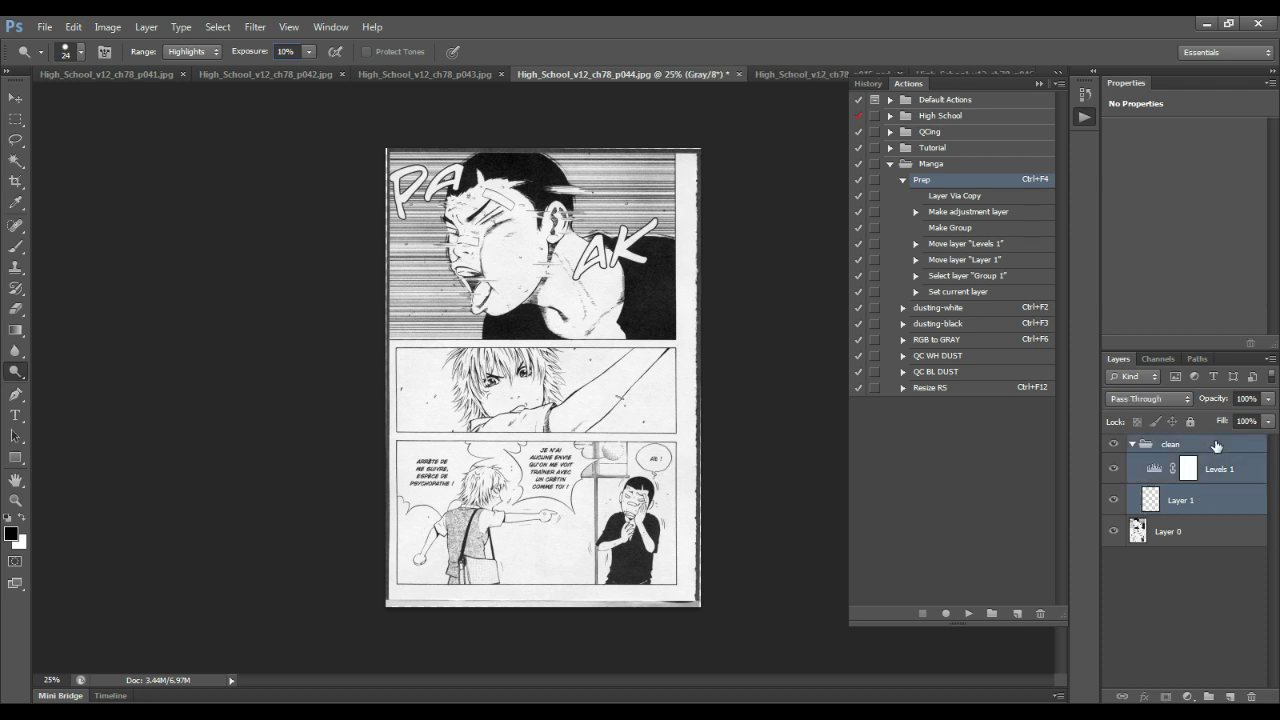
key("Delete")
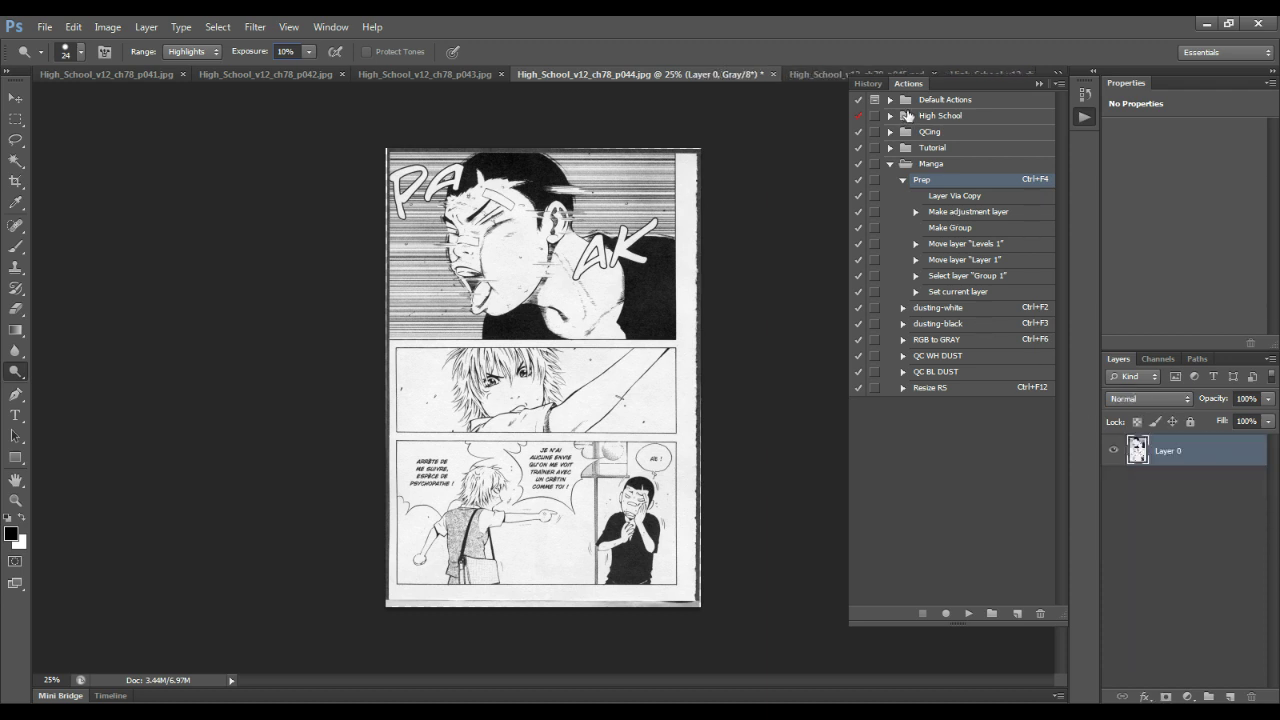
Expand the High School action set, collapse Prep, and go through the set's actions from Switching Left to Finalize
left_click(891, 116)
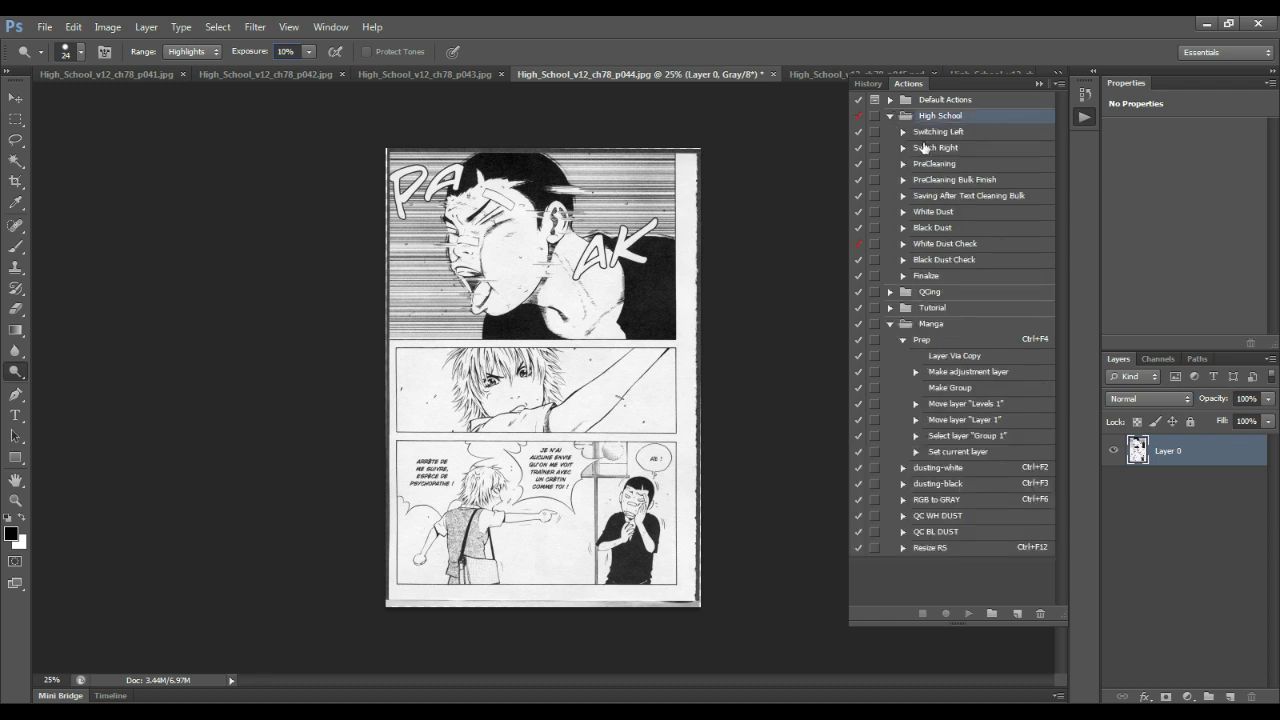
left_click(903, 340)
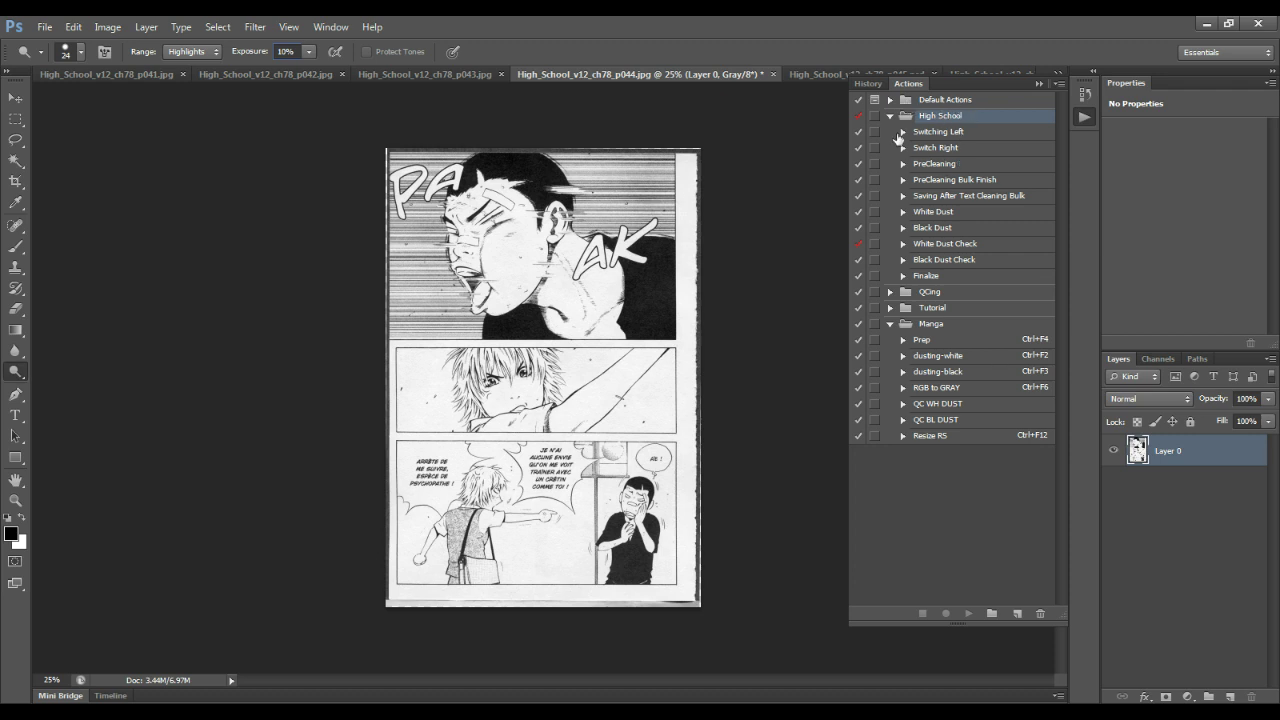
left_click(962, 180)
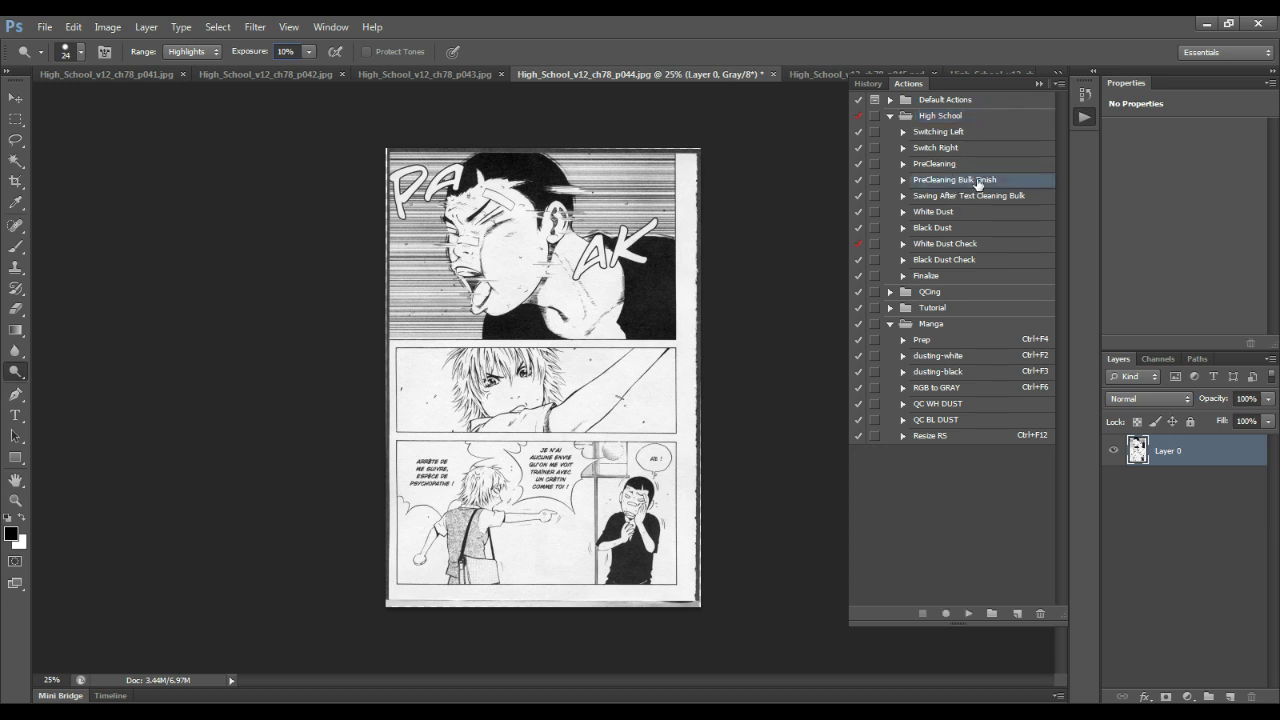
left_click(977, 198)
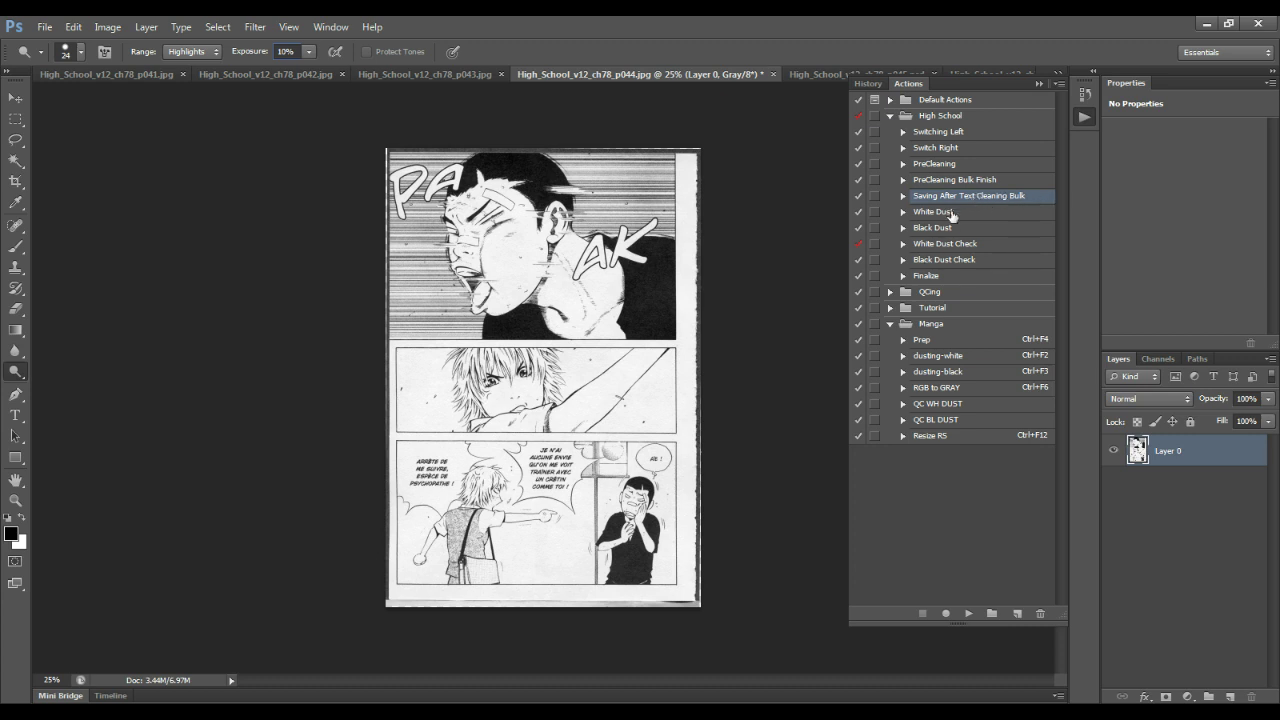
left_click(940, 275)
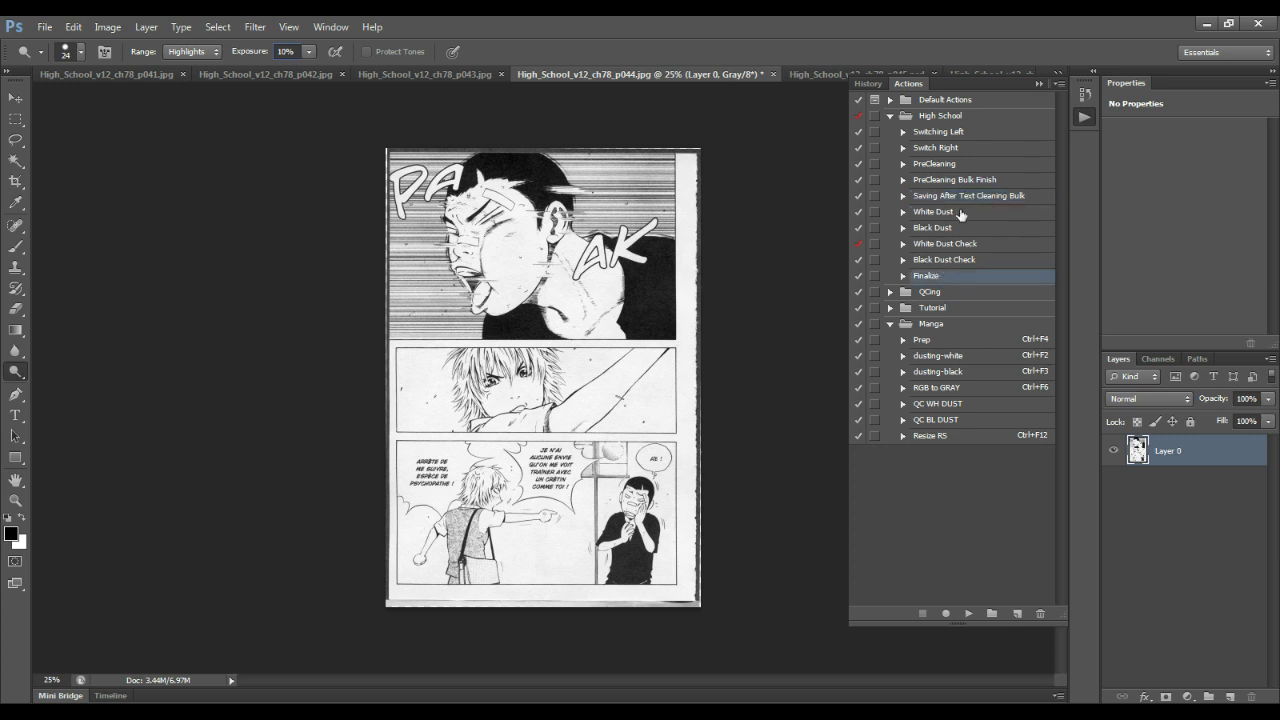
left_click(946, 133)
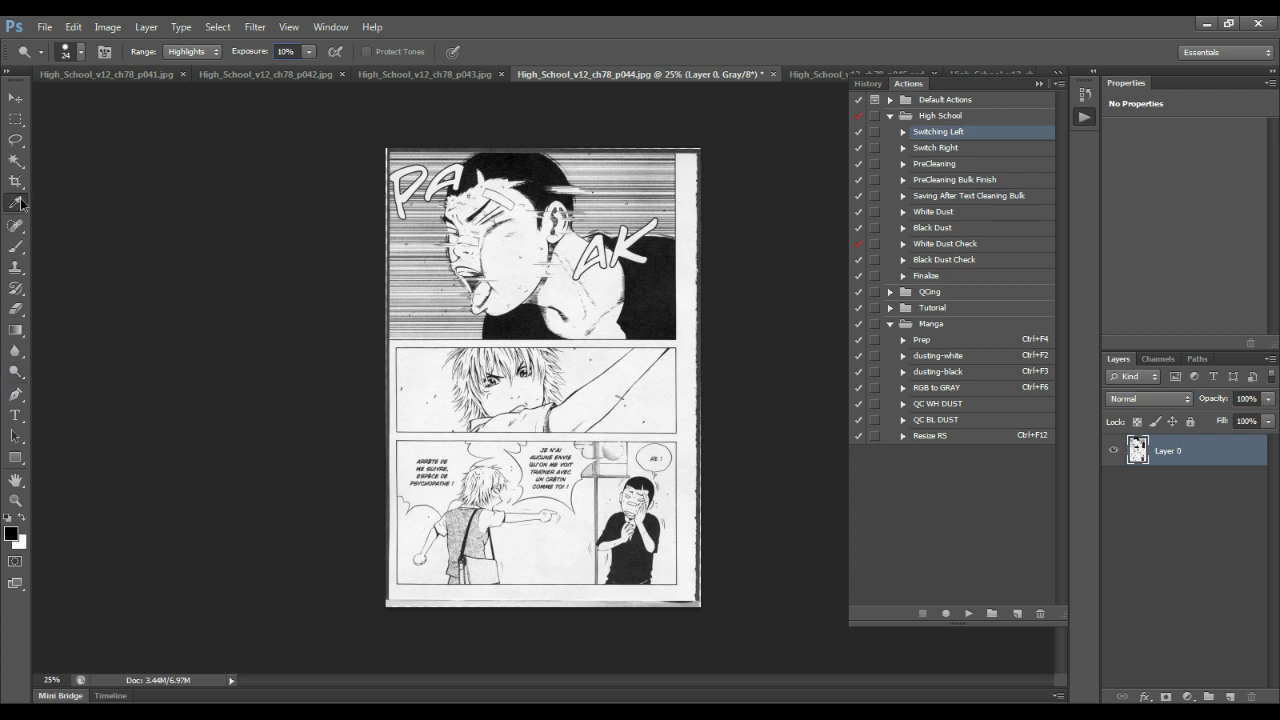
With the Ruler Tool, try a measuring line along page p044's upper edge, and switch to High_School_v12_ch78_p043.jpg
left_click_drag(15, 202, 68, 222)
left_click(82, 230)
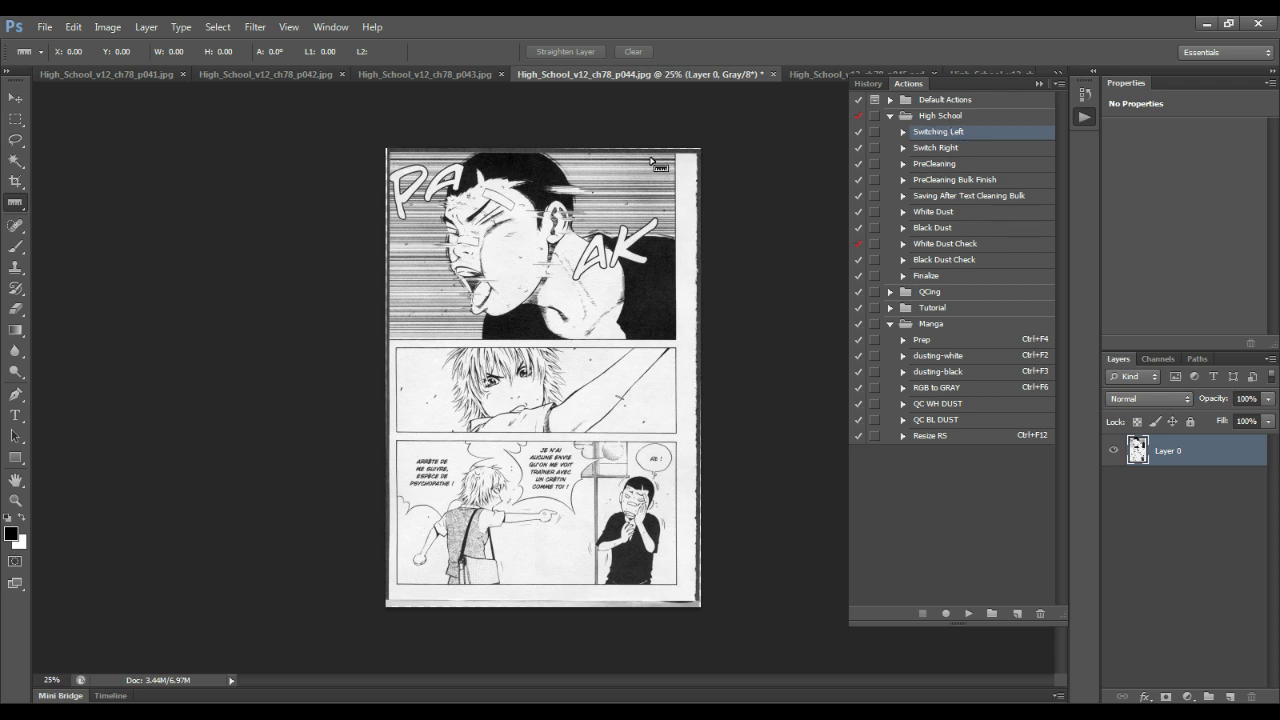
left_click_drag(699, 153, 386, 148)
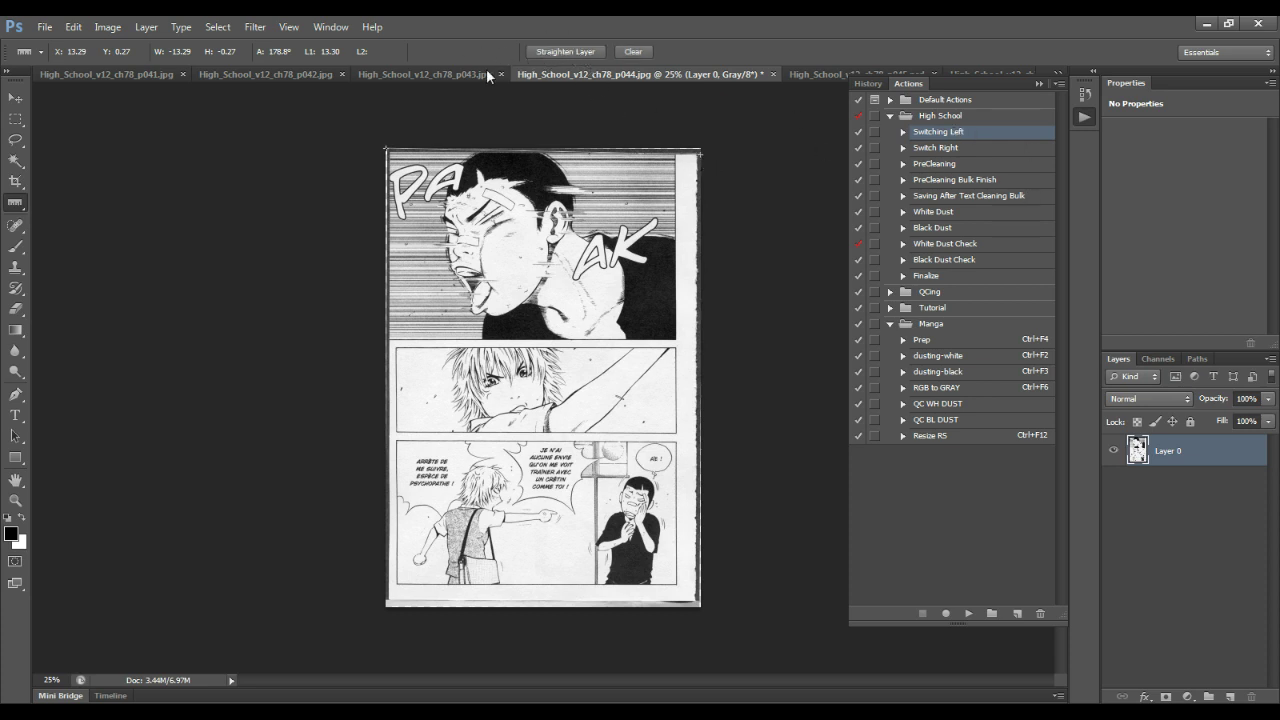
left_click(521, 139)
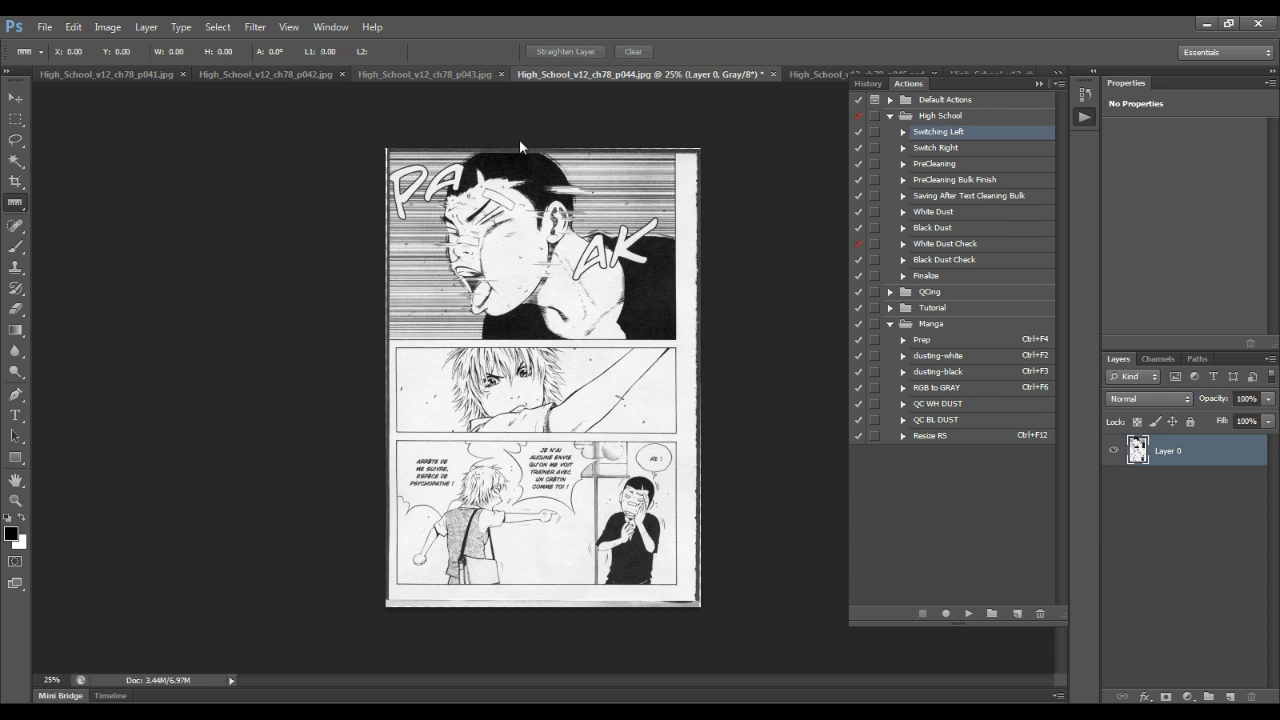
key("ctrl+shift+Tab")
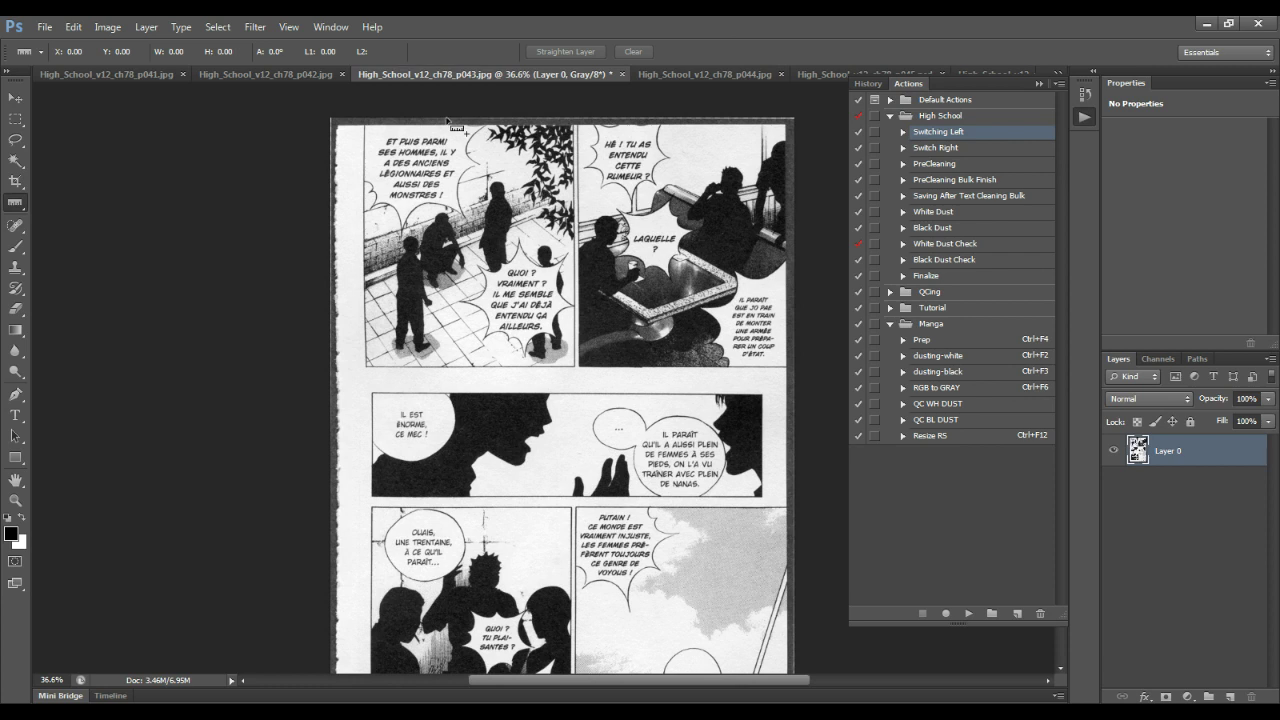
Select the Switch Right action, try a crop area with the Crop Tool on page p043, and switch to page p044
left_click(978, 148)
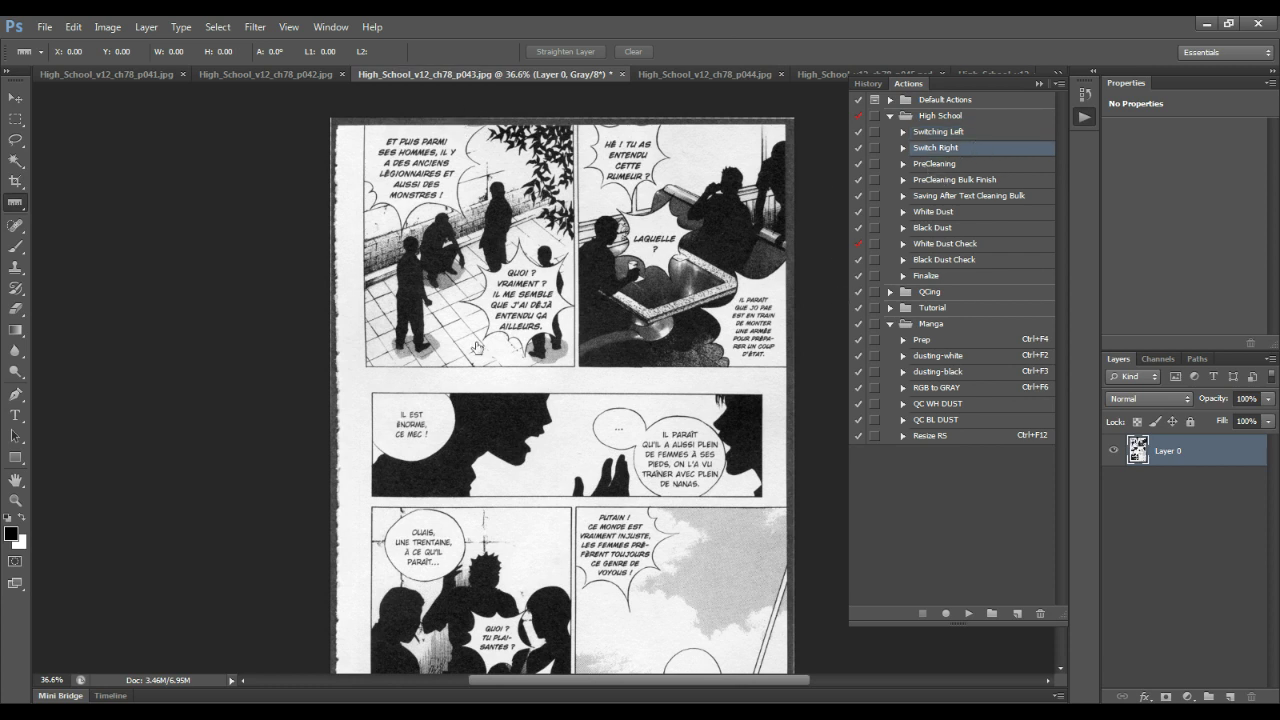
left_click(15, 181)
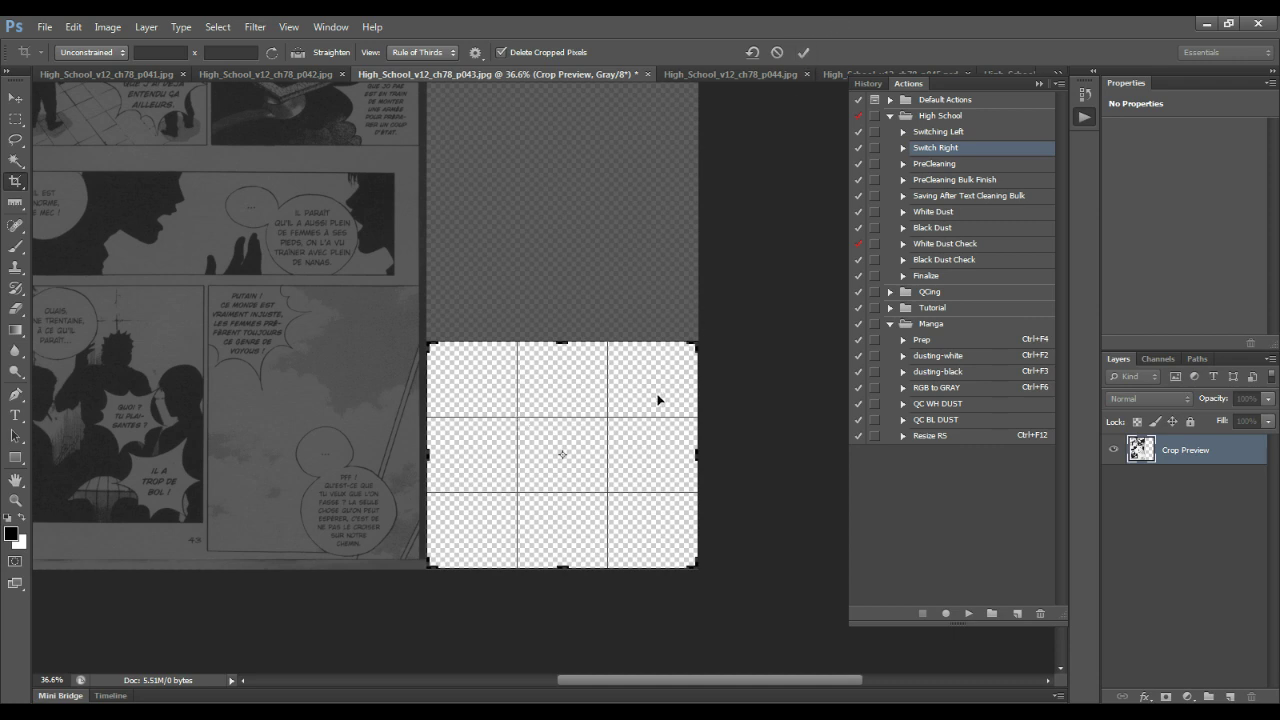
left_click(723, 74)
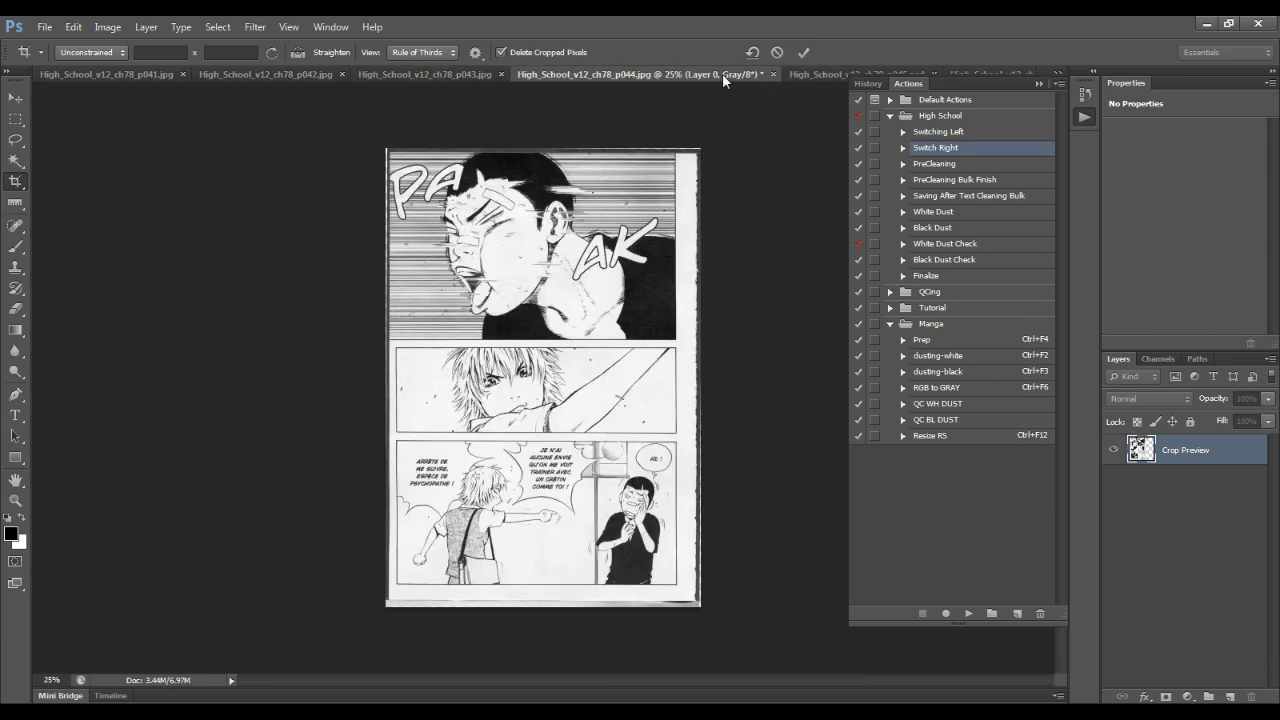
Expand the High School set's PreCleaning action, review its recorded commands, and collapse it
left_click(945, 163)
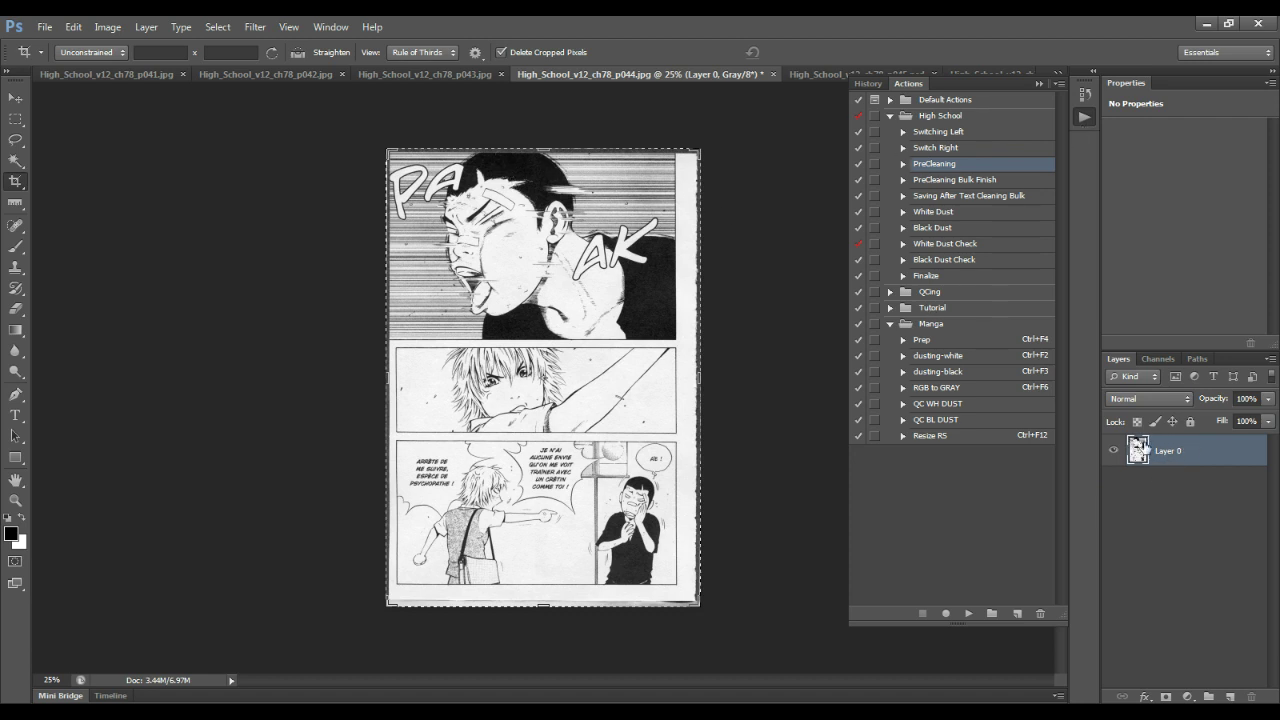
left_click(903, 164)
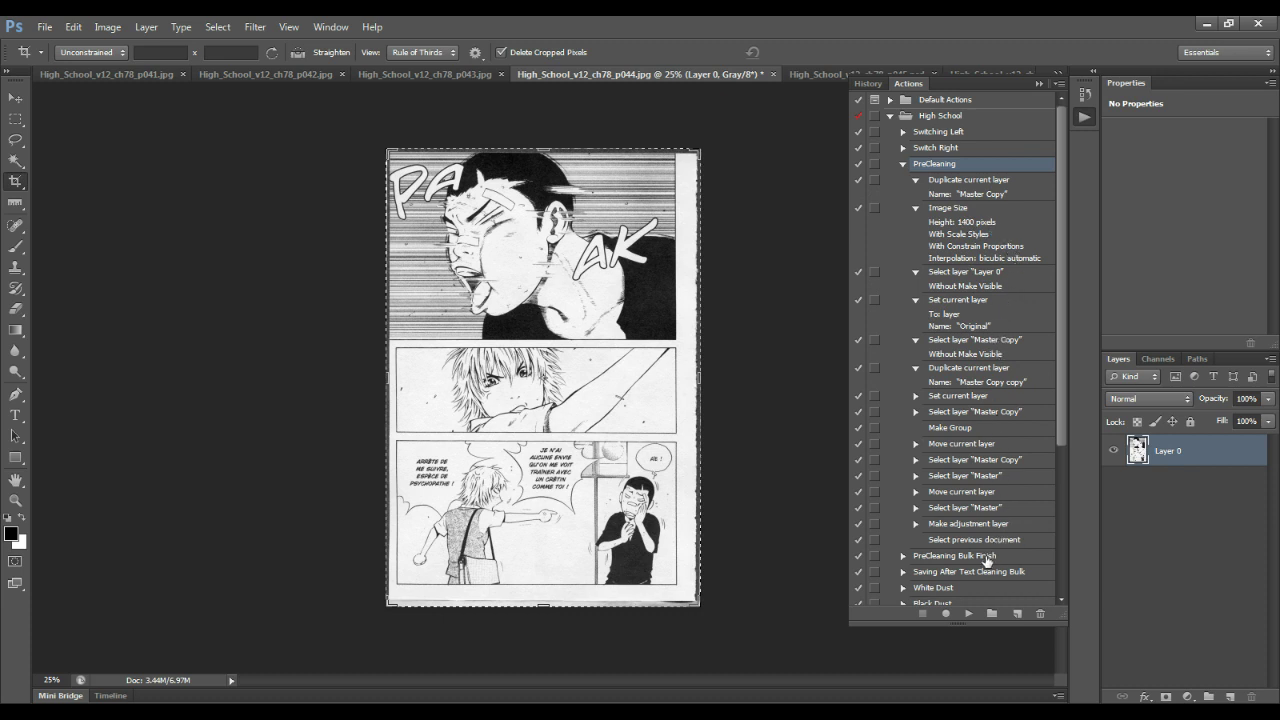
left_click(911, 180)
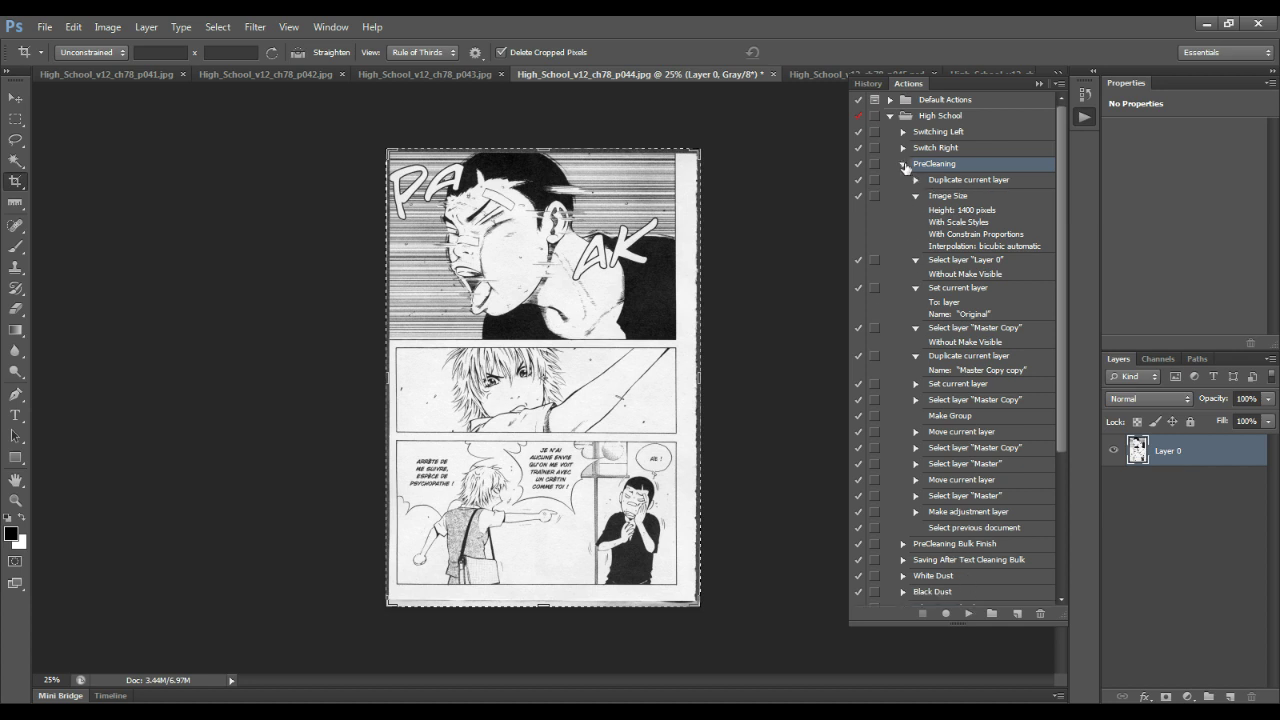
left_click(904, 165)
Run the PreCleaning action on page p044, view page p042, and return to p044
left_click(969, 613)
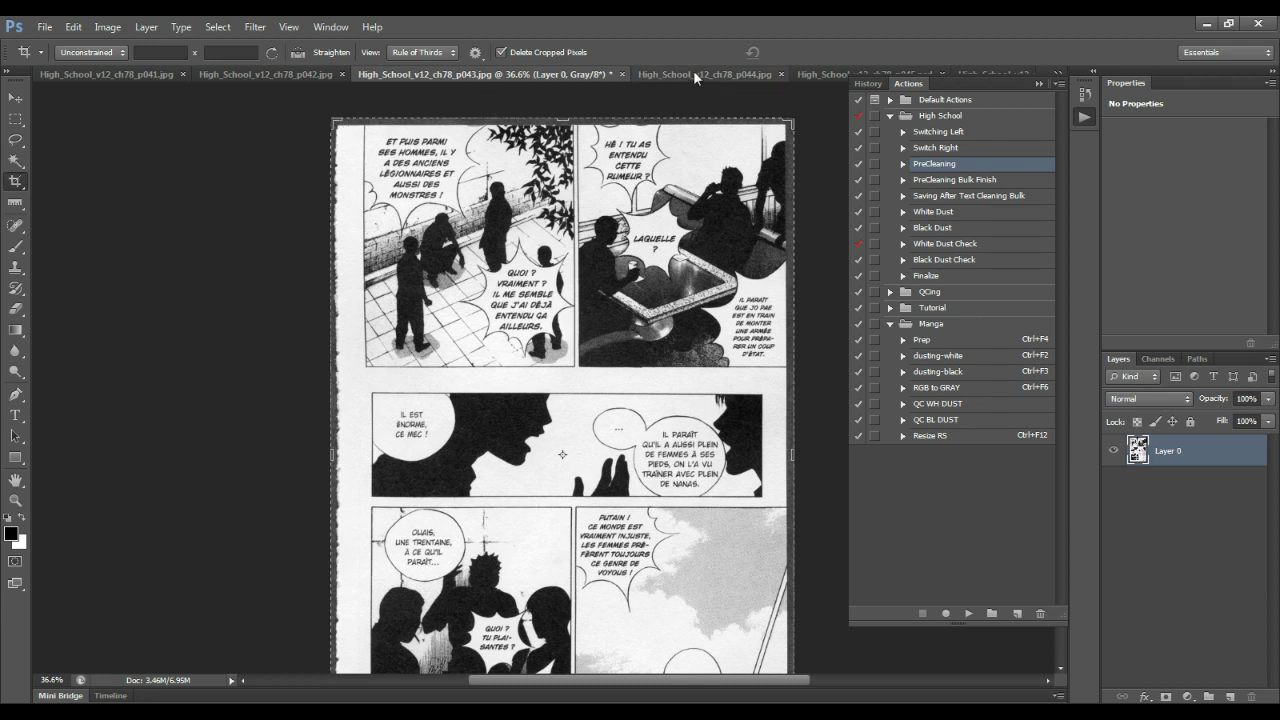
left_click(290, 73)
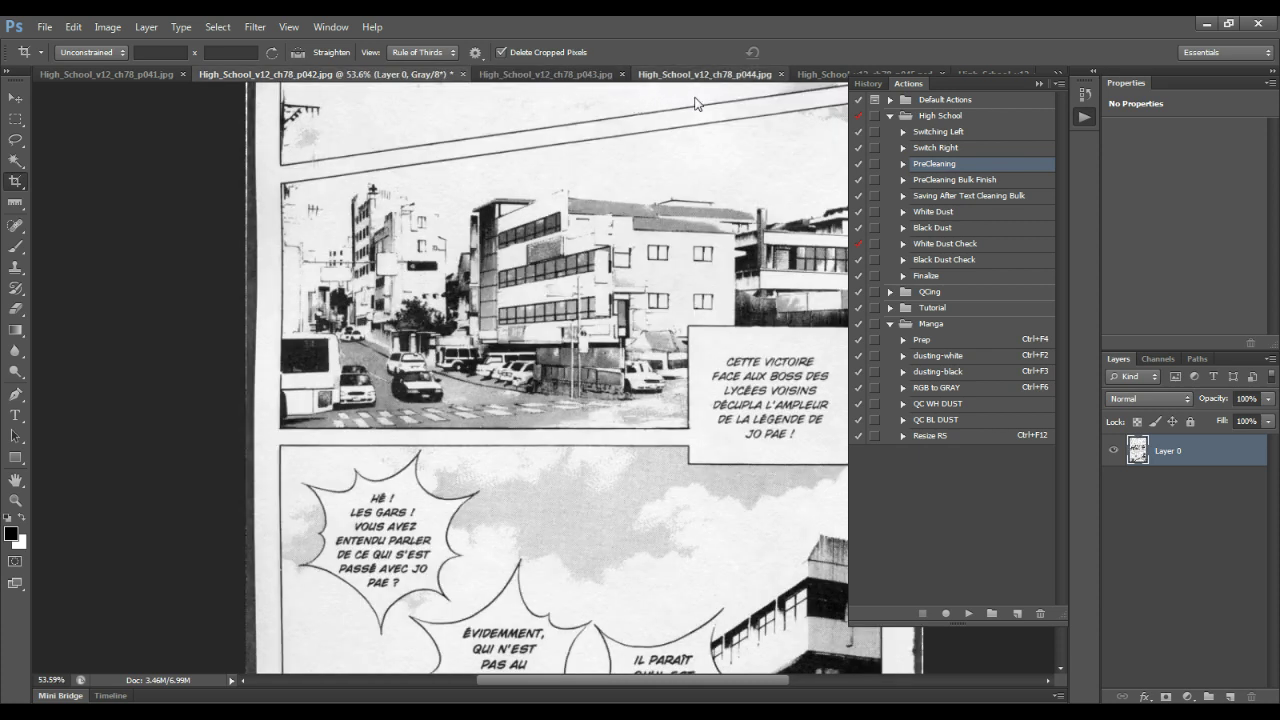
left_click(705, 74)
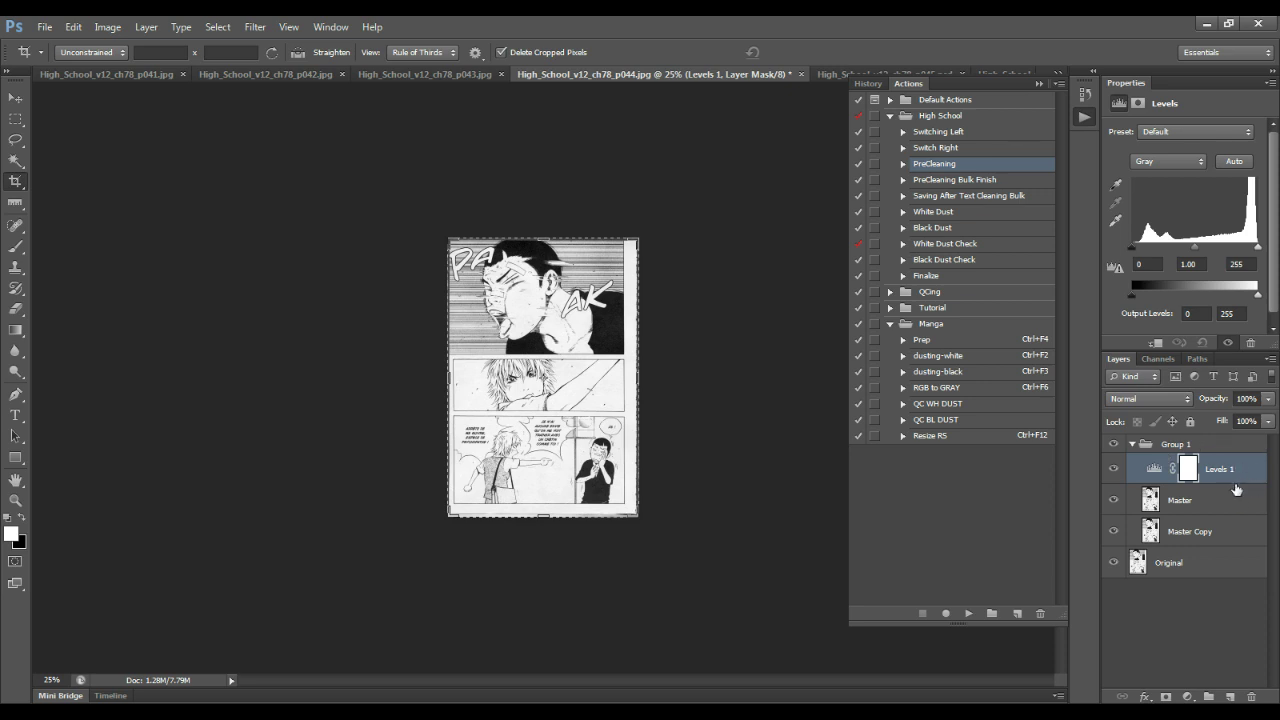
Review the PreCleaning Bulk Finish action's commands, including the options of its Save command, and collapse the action
left_click(921, 181)
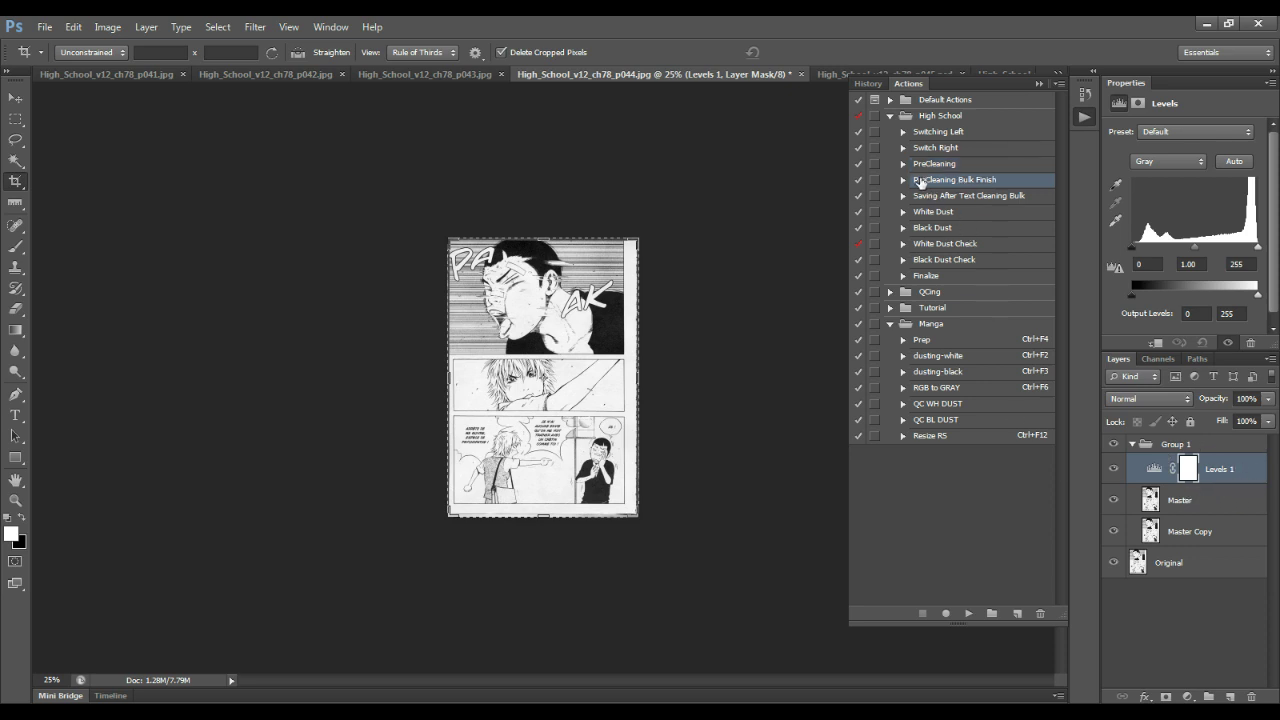
left_click(902, 180)
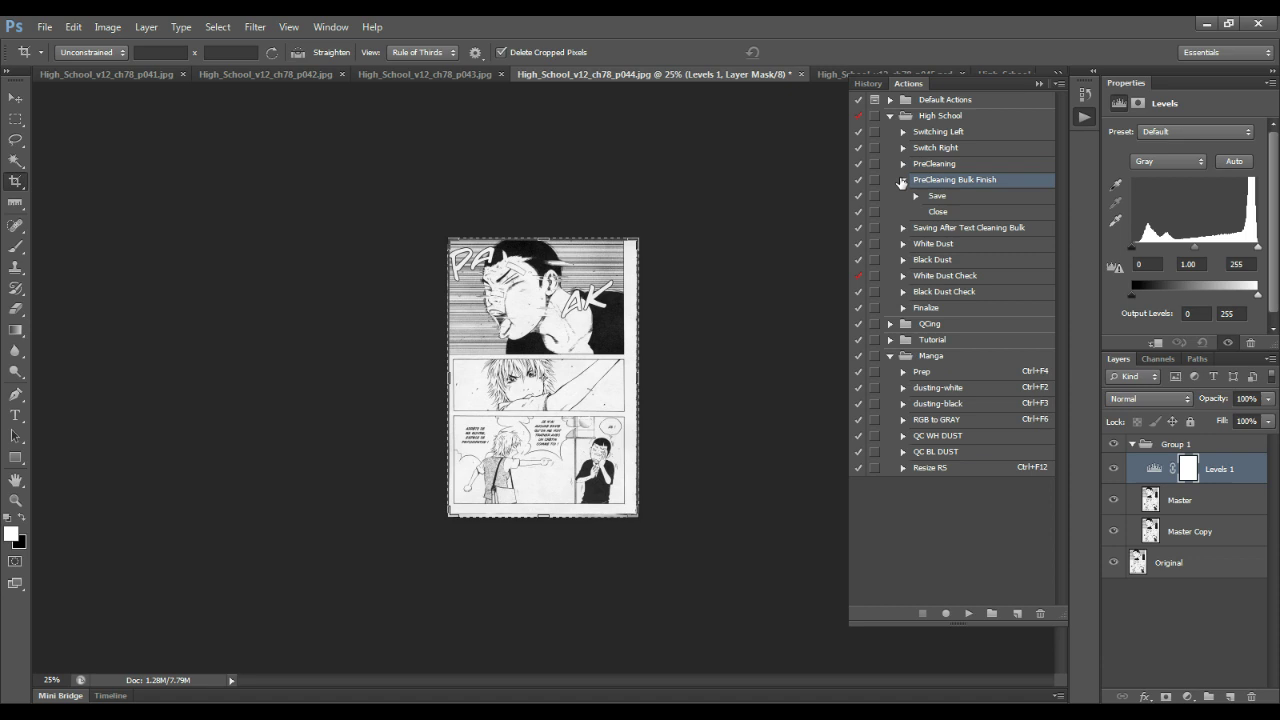
left_click(902, 181)
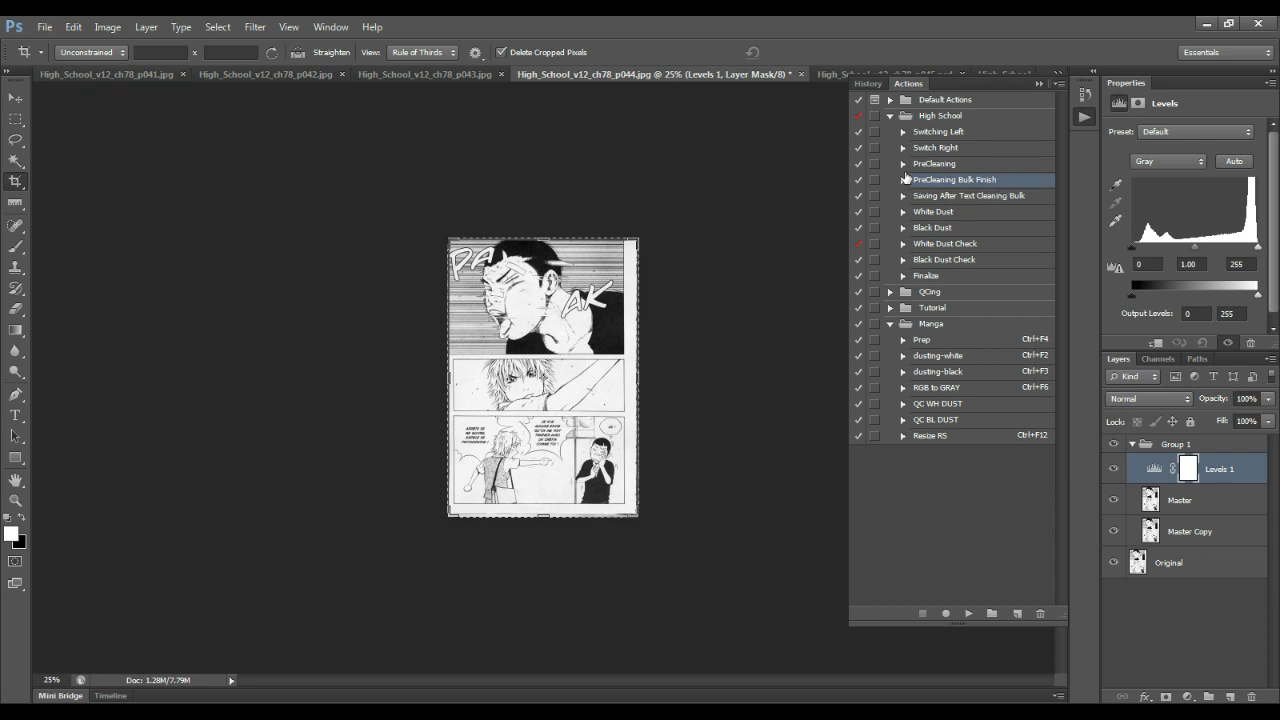
left_click(903, 180)
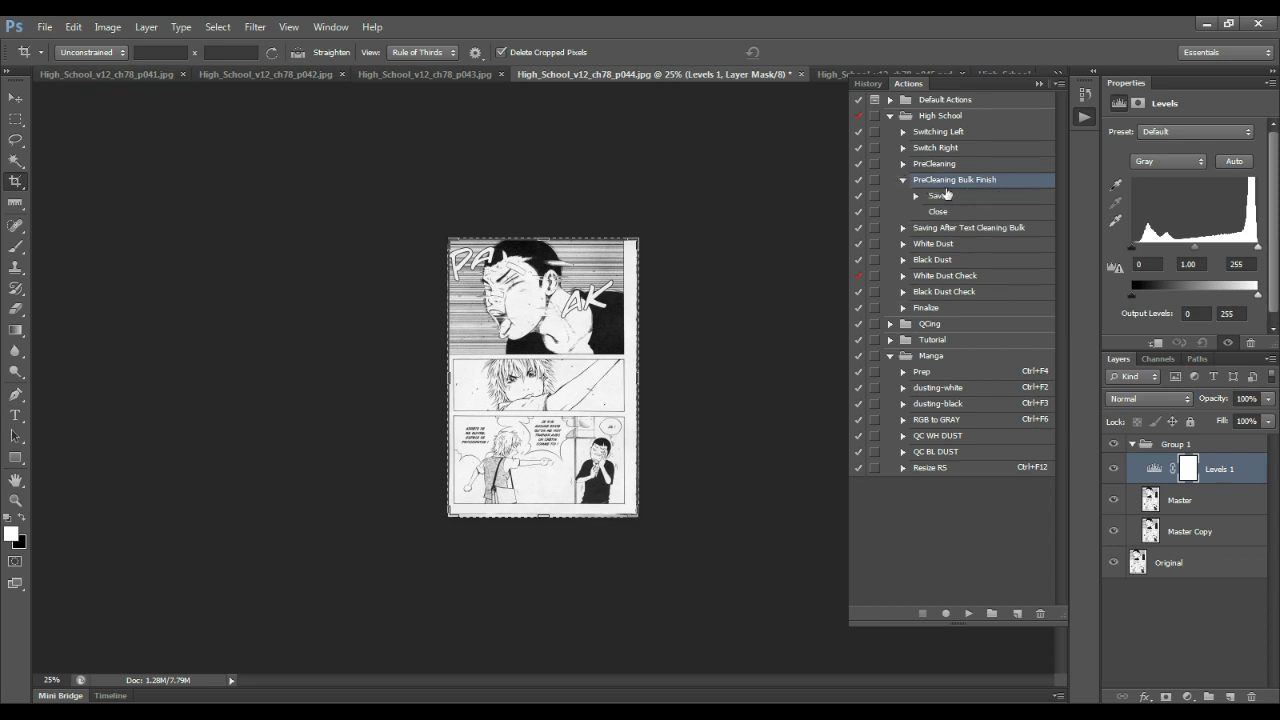
left_click(914, 196)
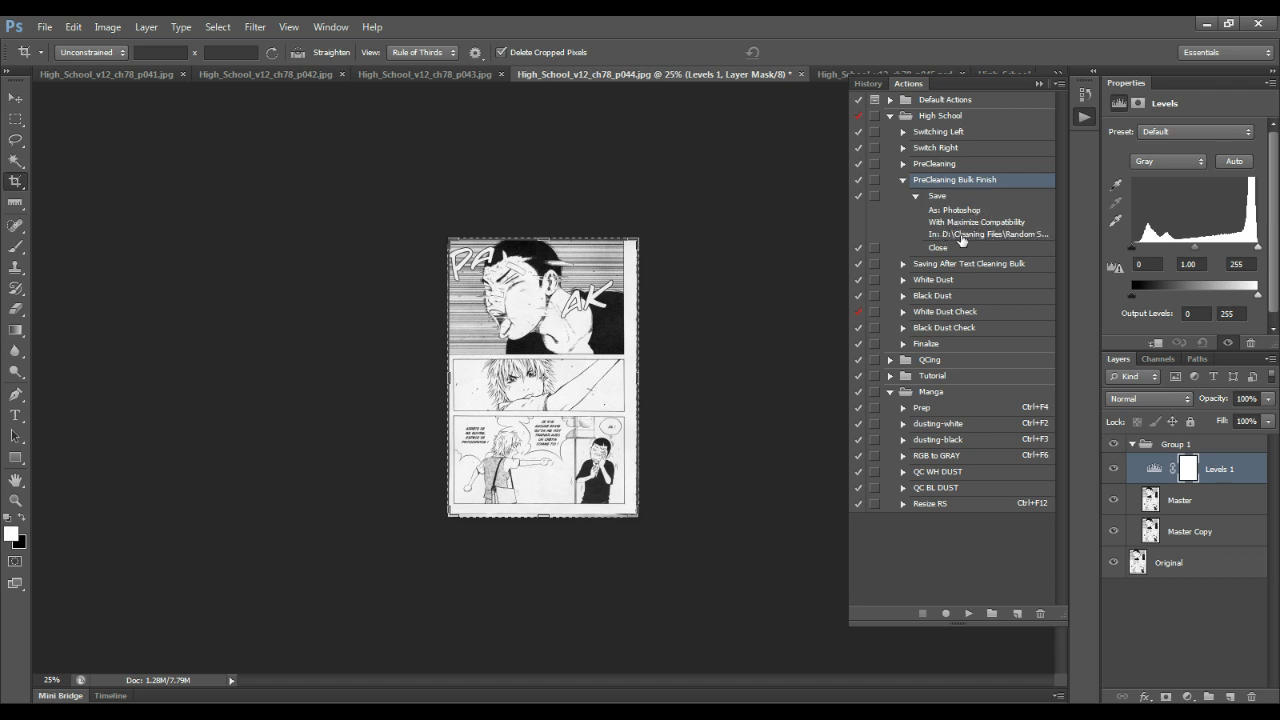
left_click(915, 195)
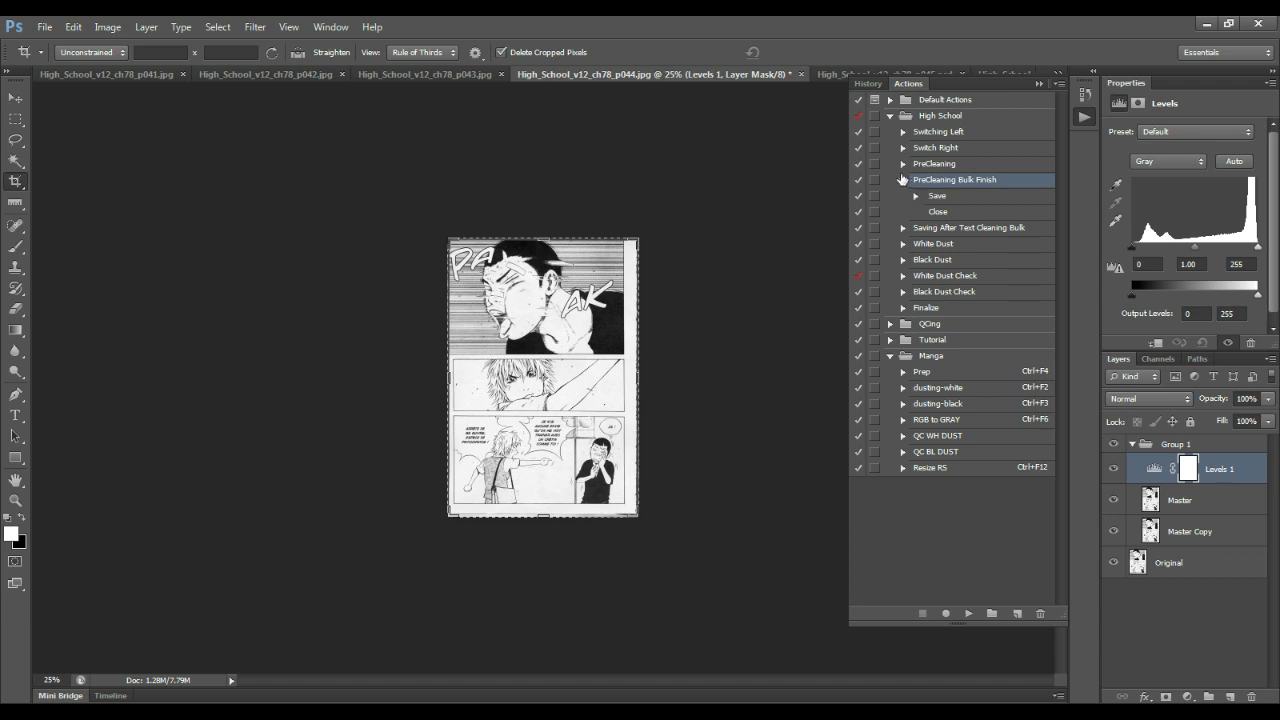
left_click(903, 181)
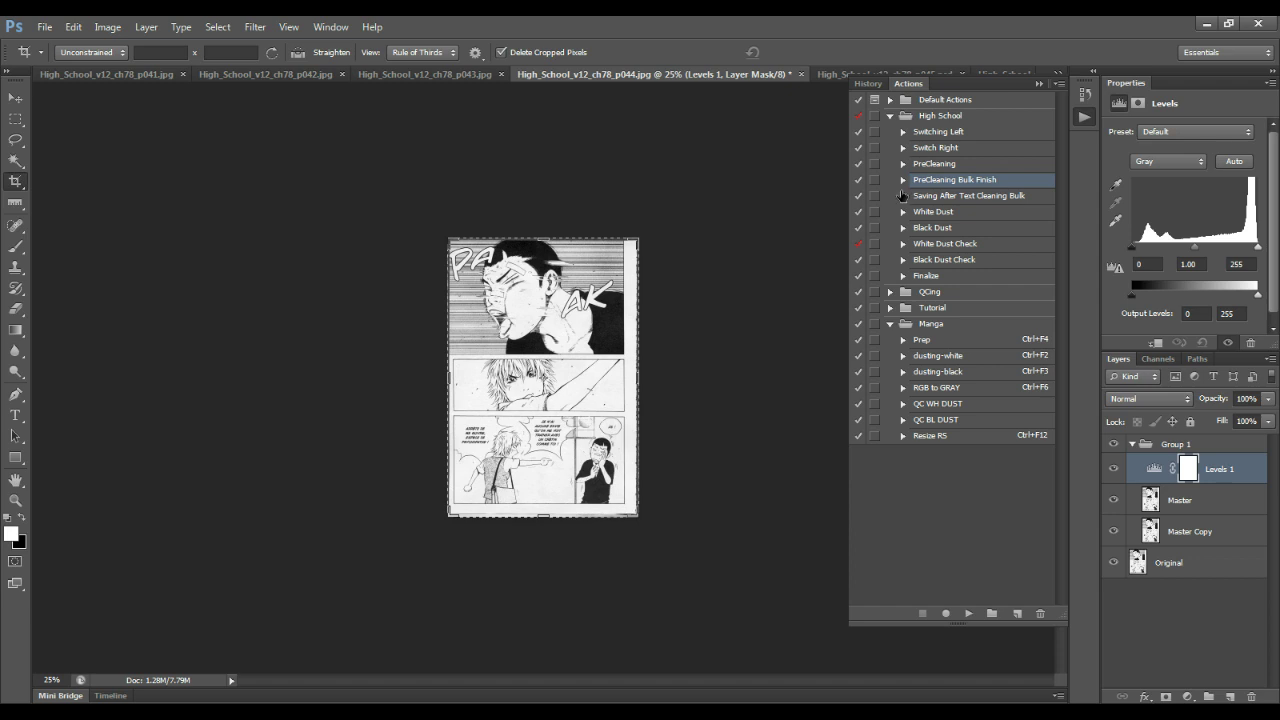
Expand the Saving After Text Cleaning Bulk action, select the Master layer, and inspect the action's Select layer "Master" command
left_click(903, 196)
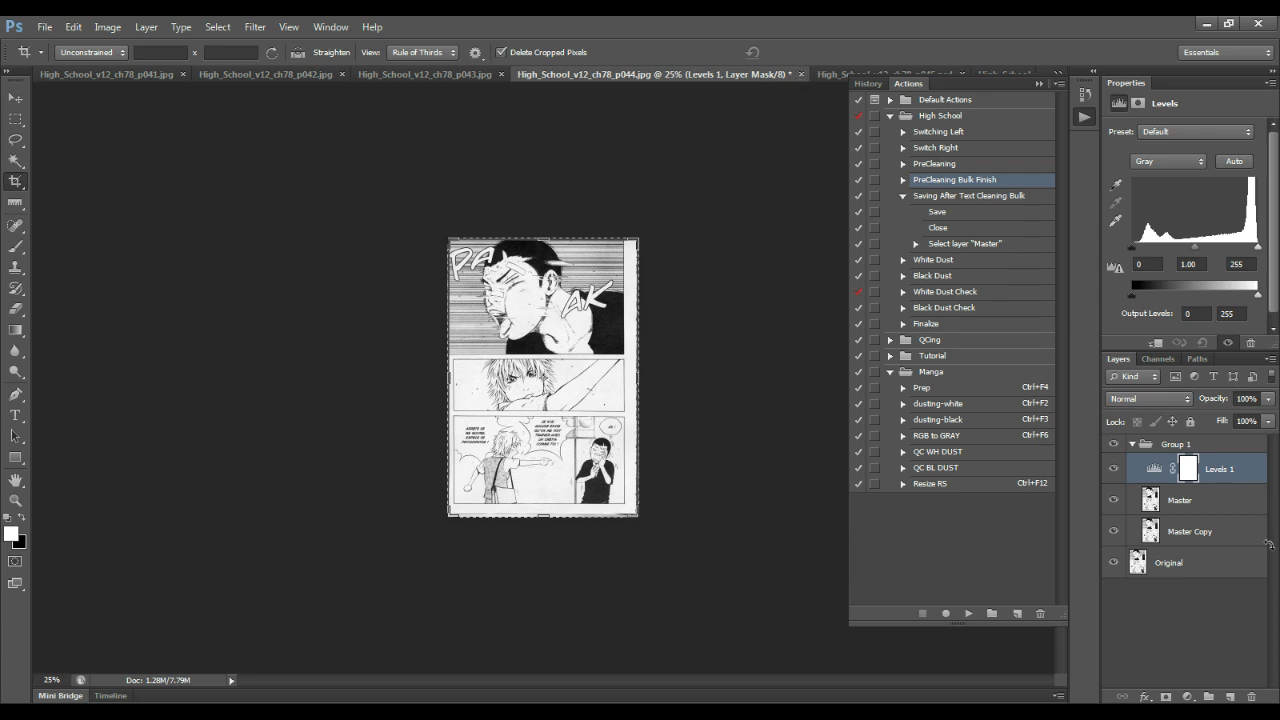
left_click(1238, 497)
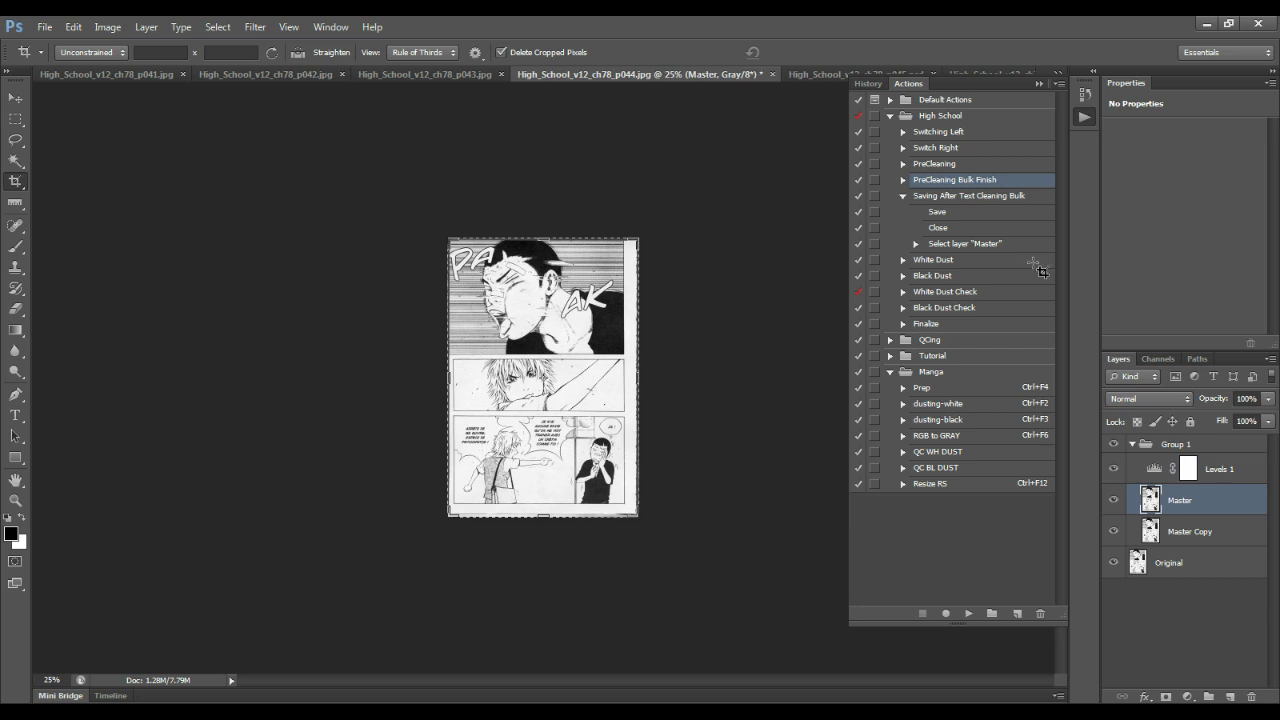
left_click(917, 244)
left_click(917, 244)
left_click(917, 244)
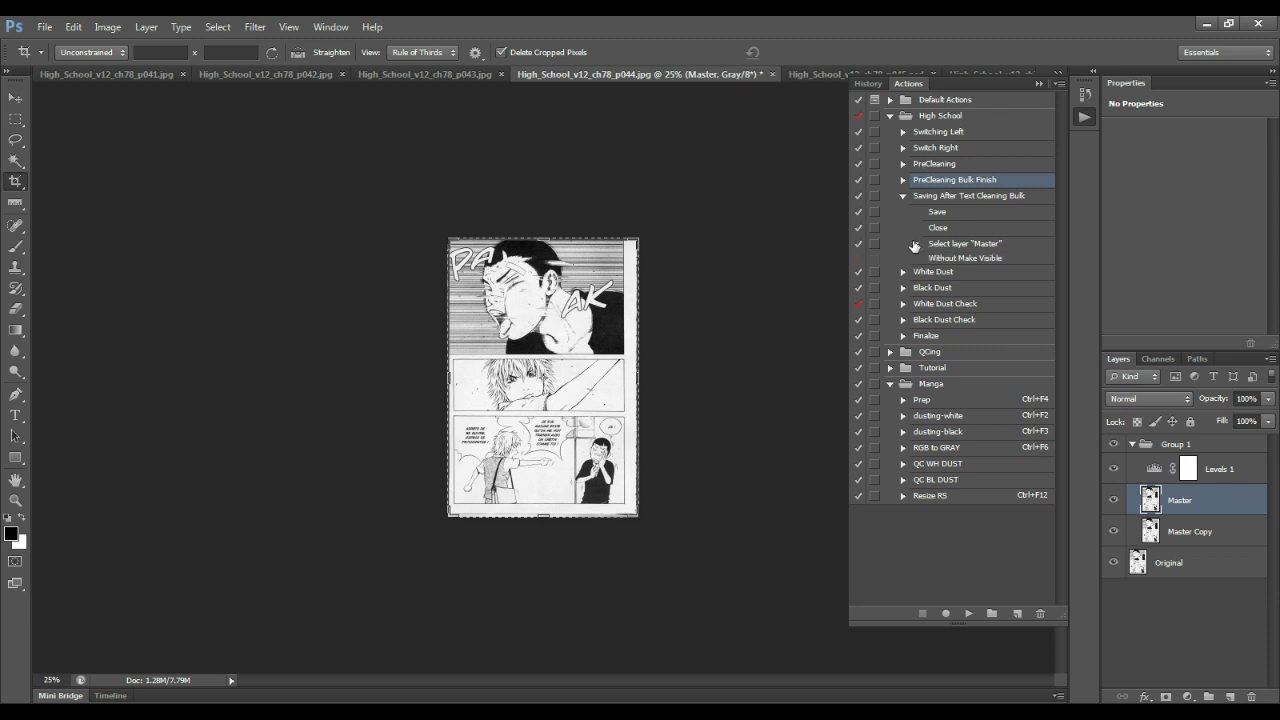
left_click(915, 244)
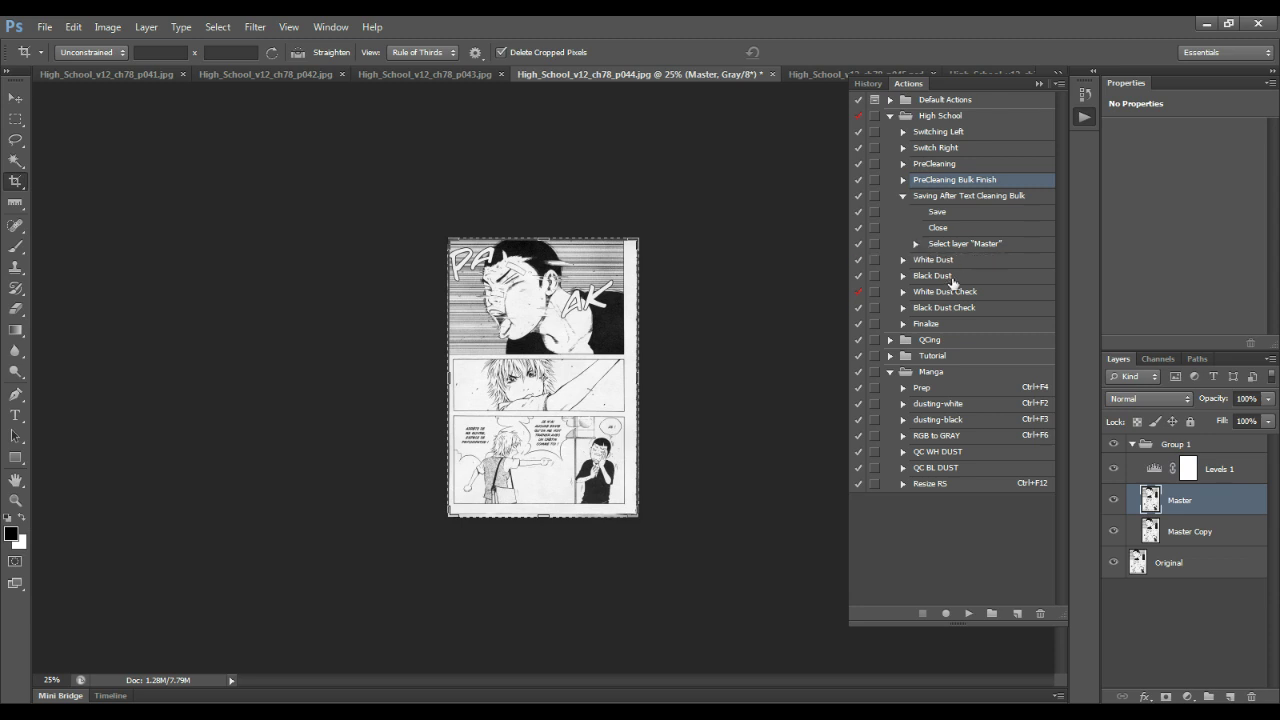
Activate the Brush Tool and collapse the Saving After Text Cleaning Bulk action
left_click(14, 247)
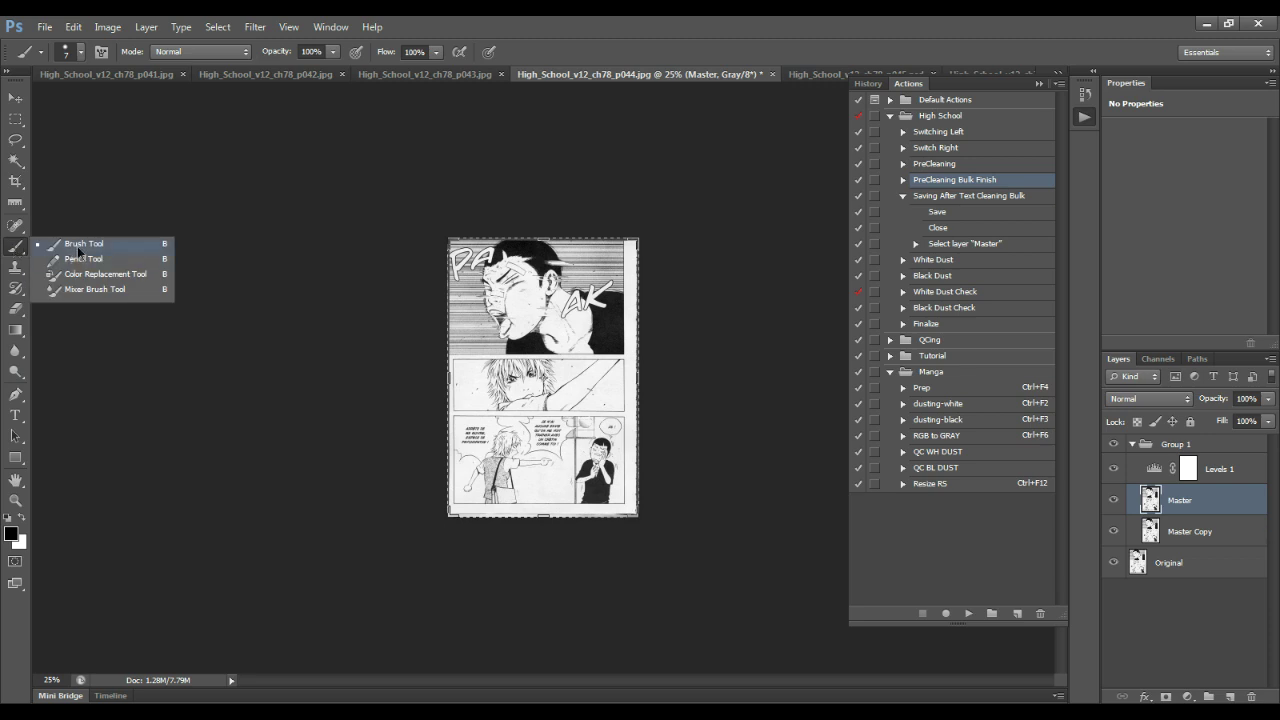
left_click(778, 242)
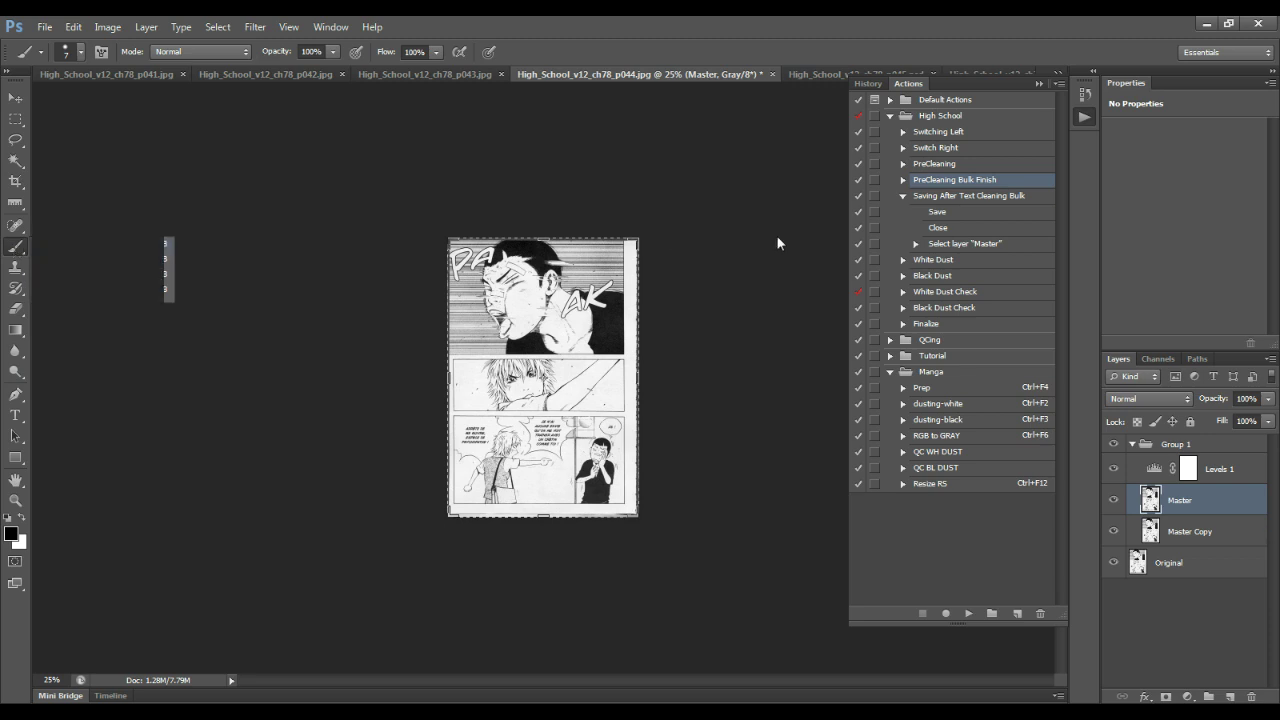
left_click(904, 196)
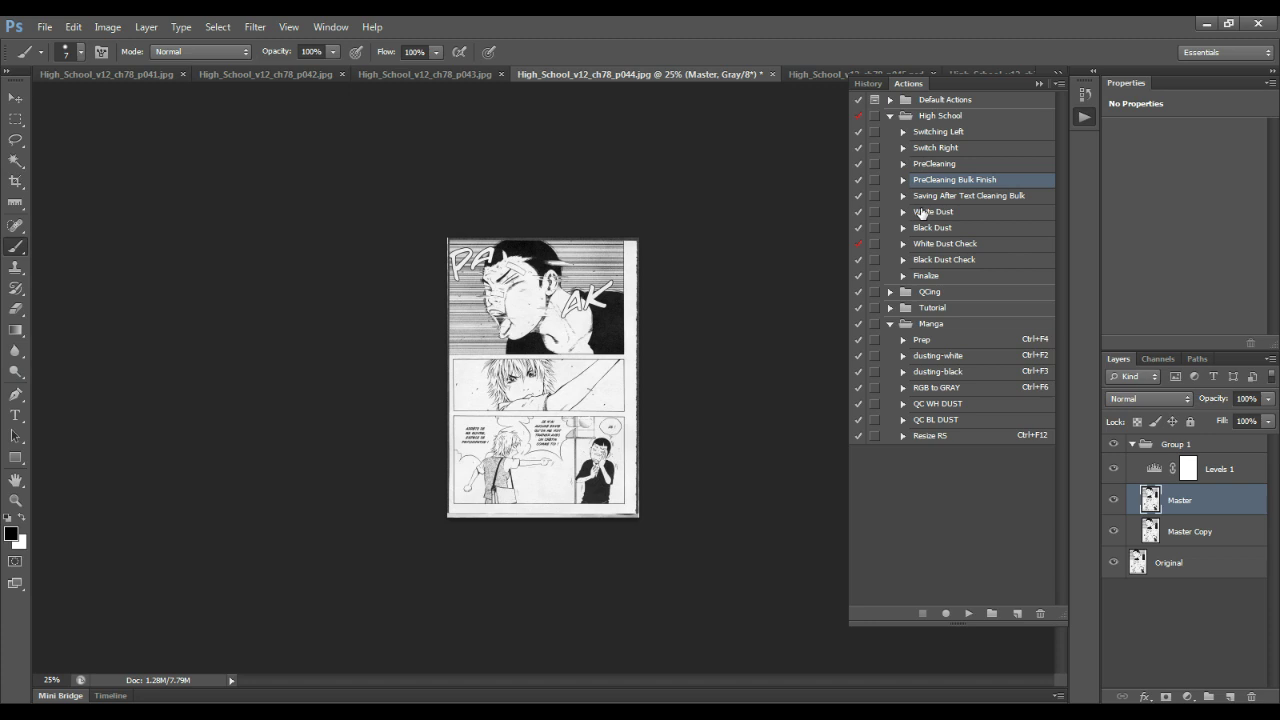
Expand the White Dust action to review its commands, and activate the Magic Wand Tool
left_click(919, 216)
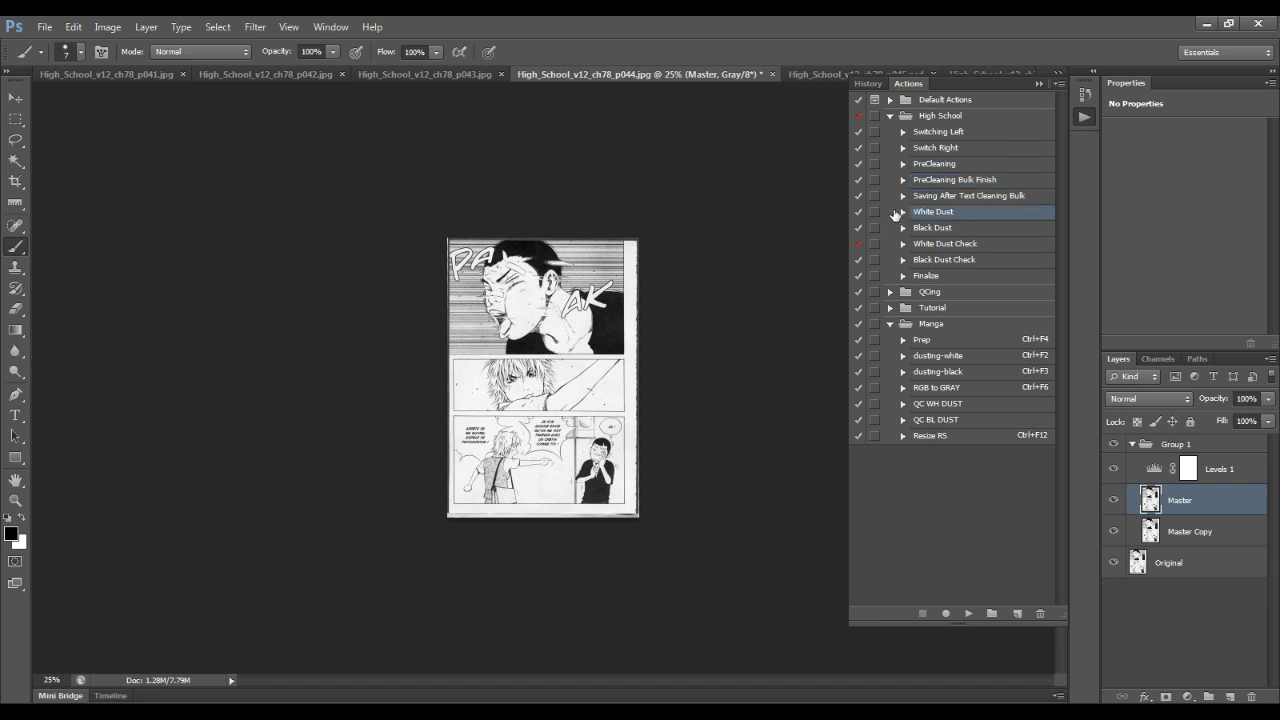
left_click(903, 212)
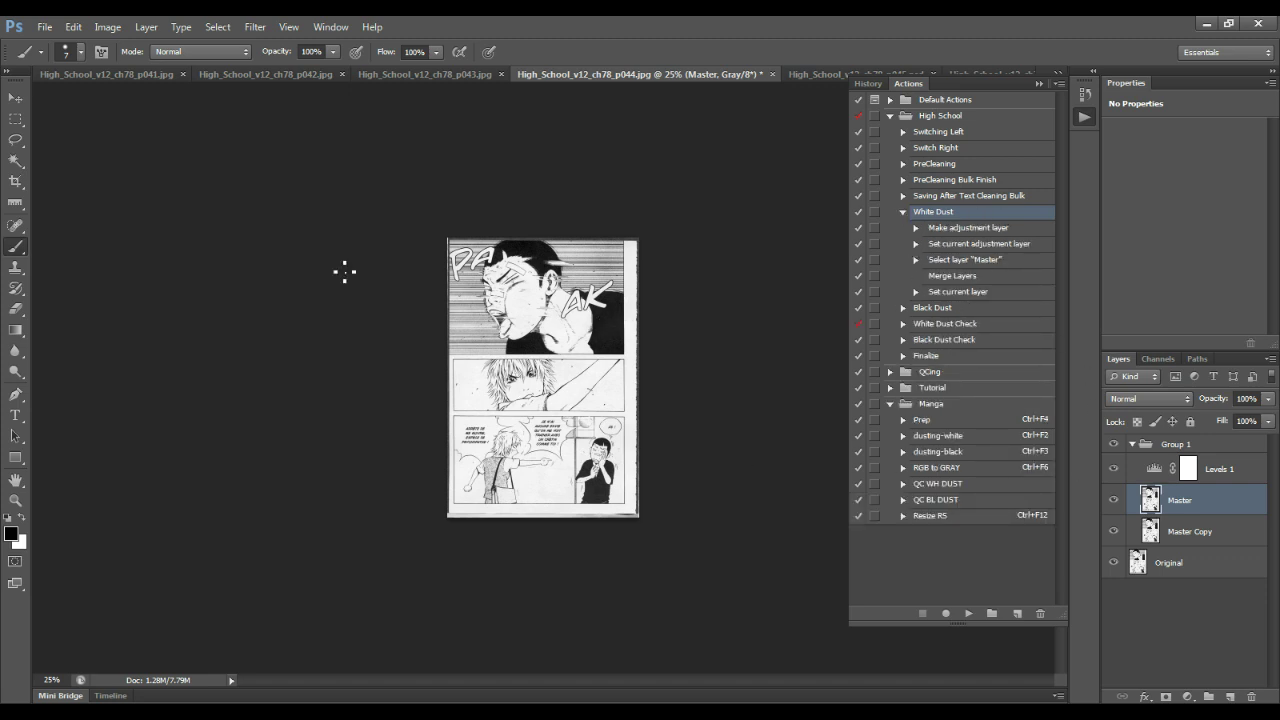
left_click(9, 152)
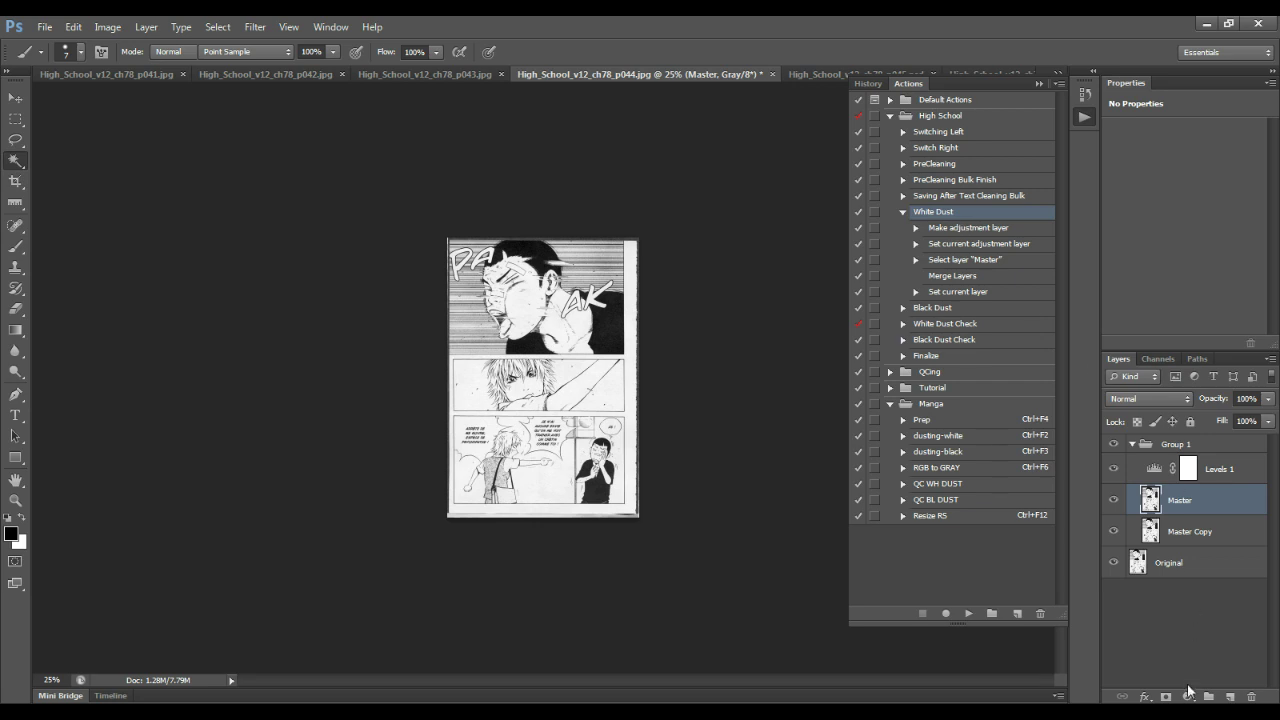
Add an Invert adjustment layer above Levels 1 in Group 1 of page p044
left_click(1188, 632)
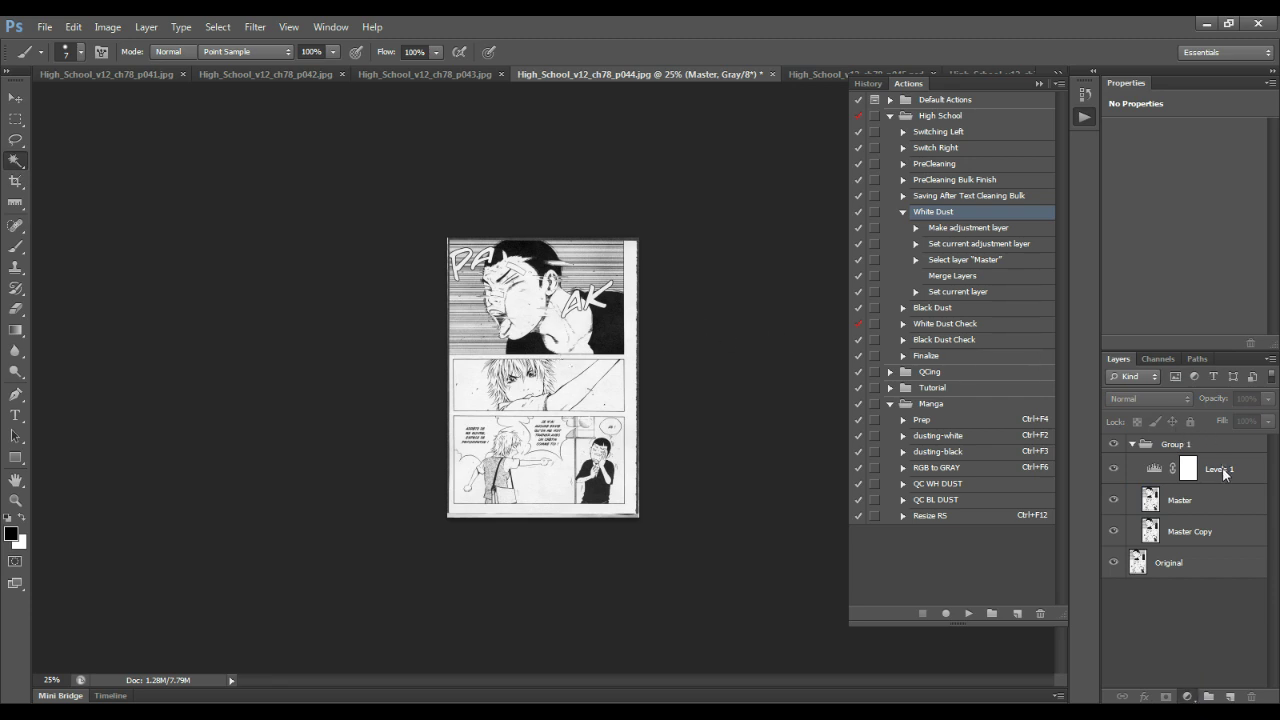
left_click(1187, 697)
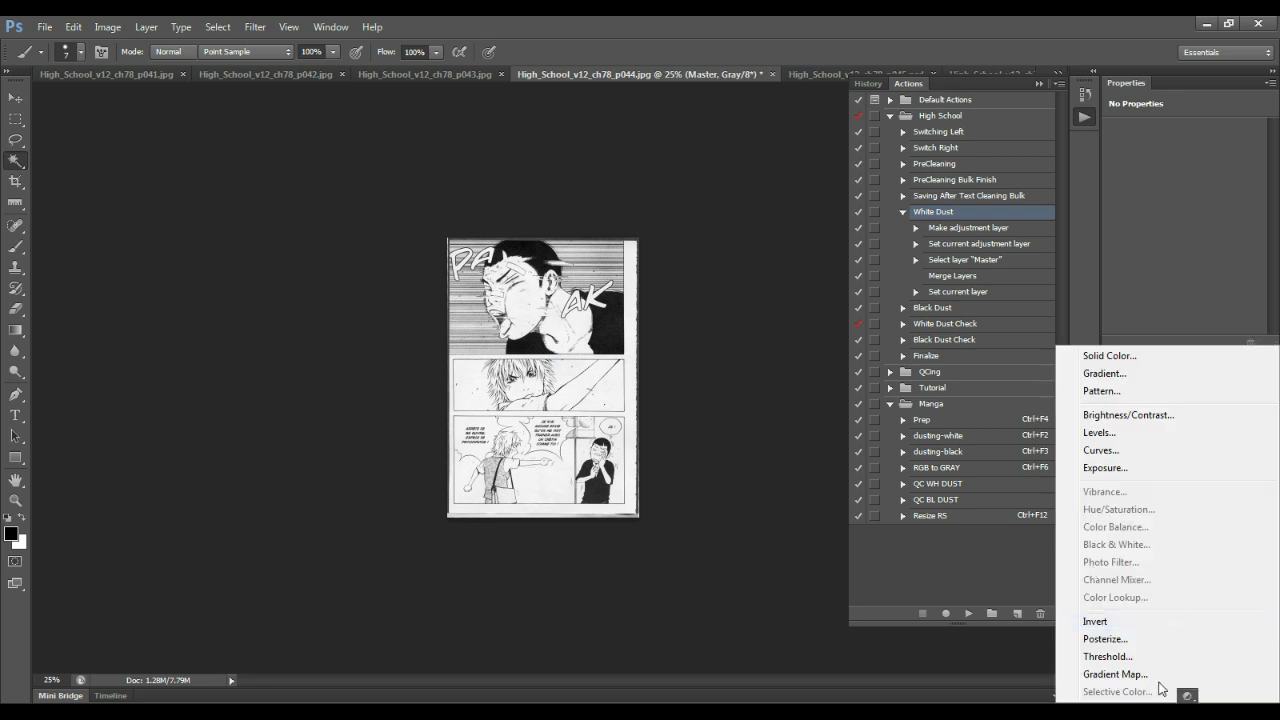
left_click(1097, 622)
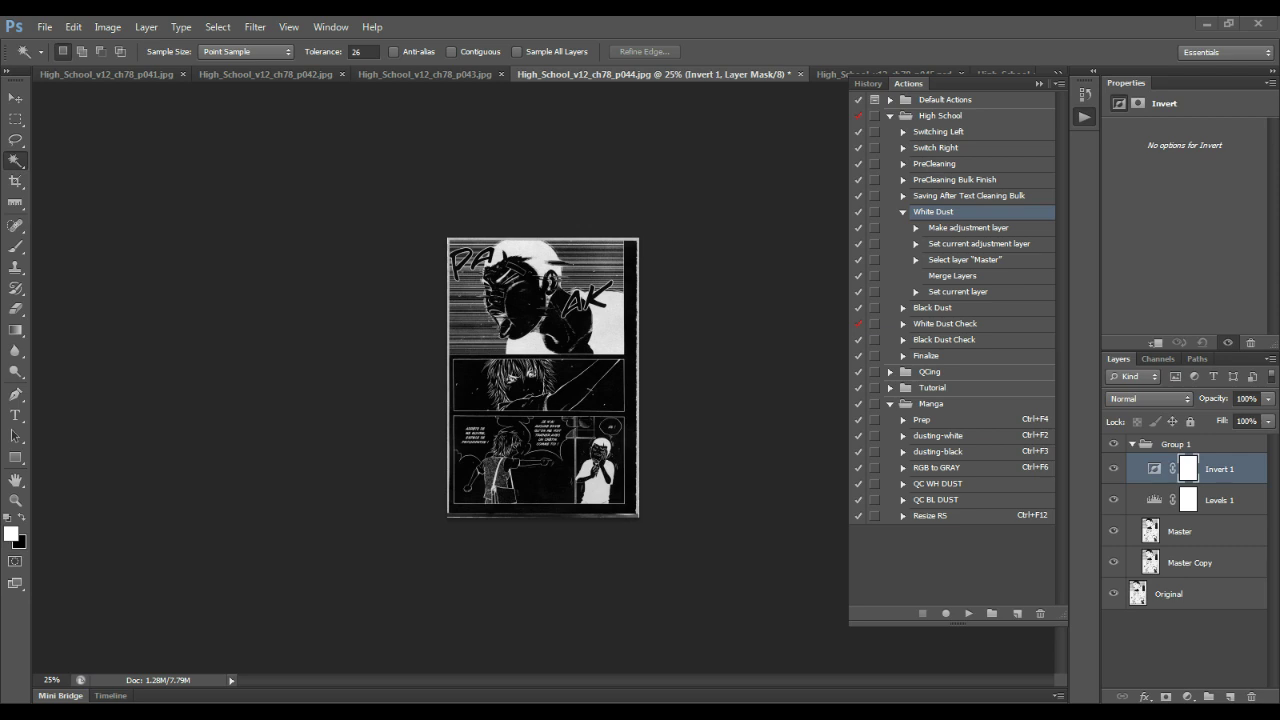
key("alt+Tab")
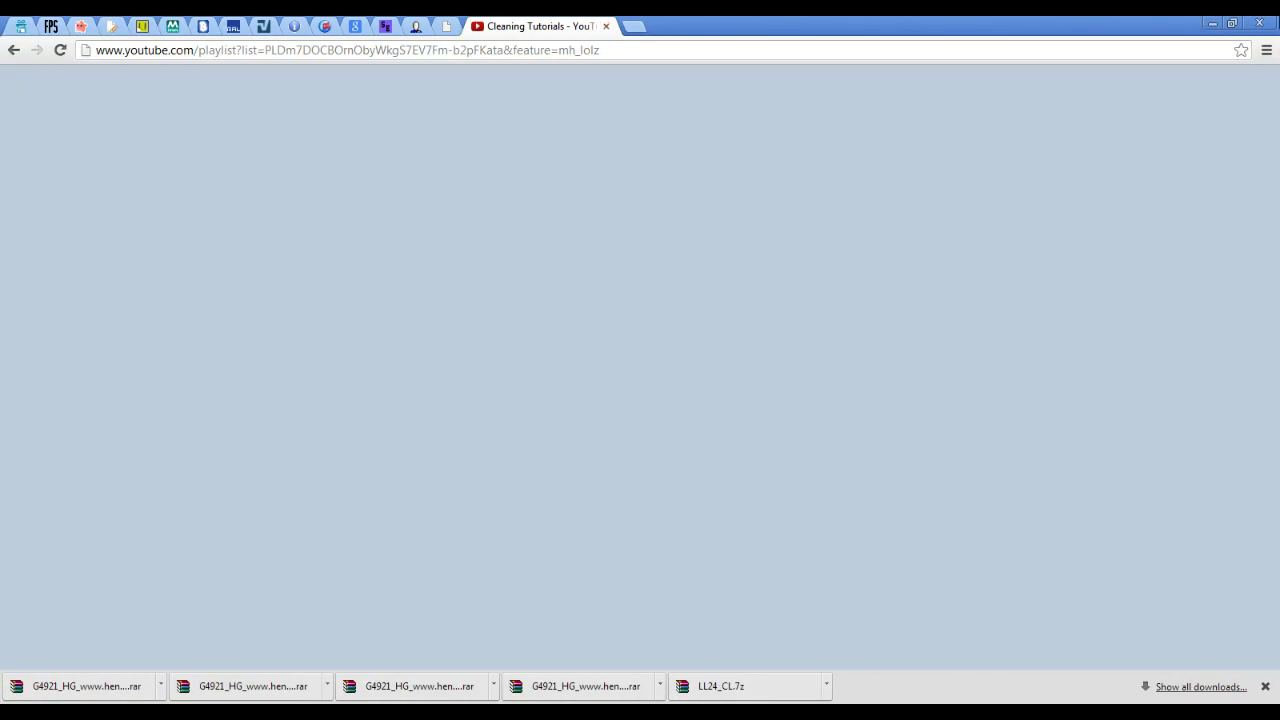
left_click(233, 26)
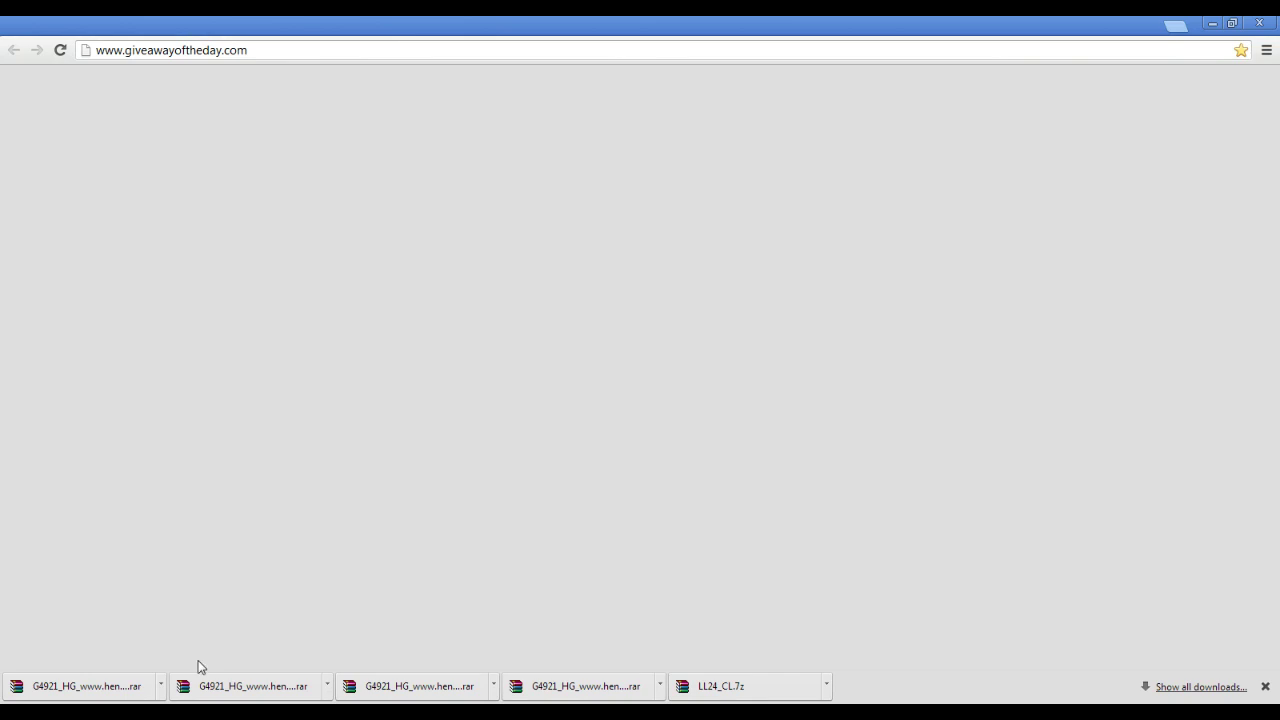
key("alt+Tab")
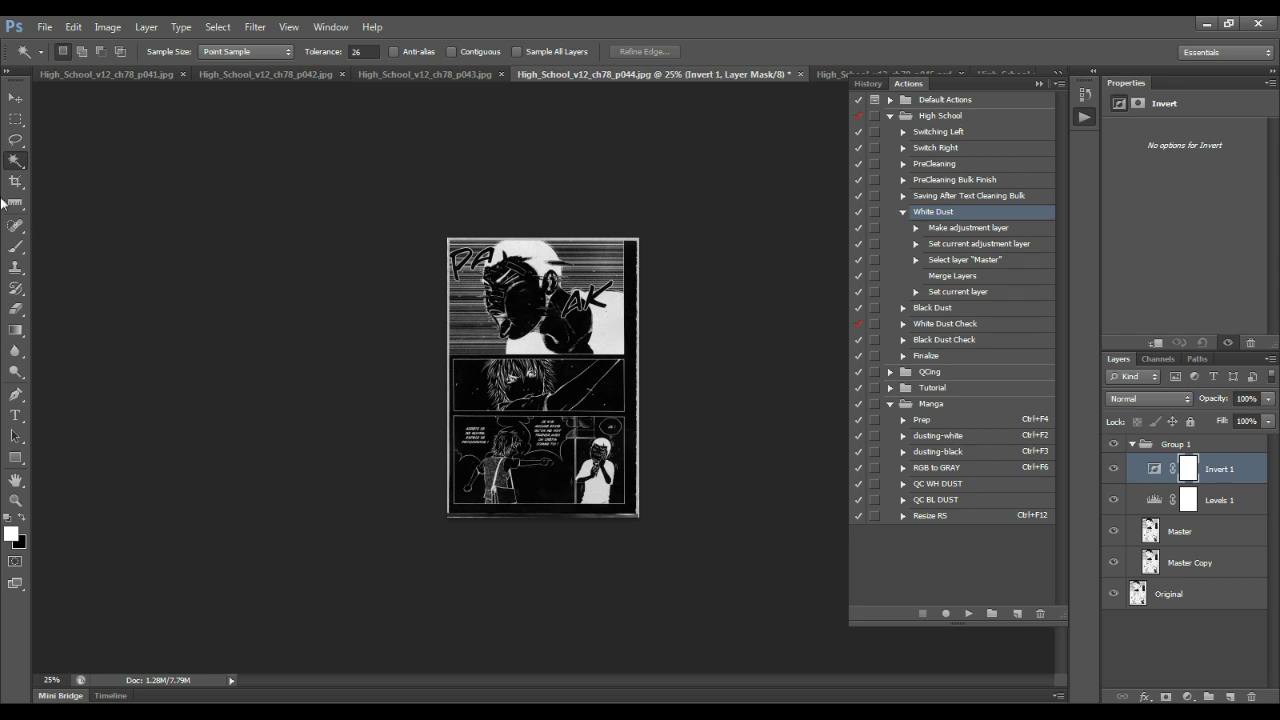
Delete the Invert 1 adjustment layer from Group 1
left_click(216, 27)
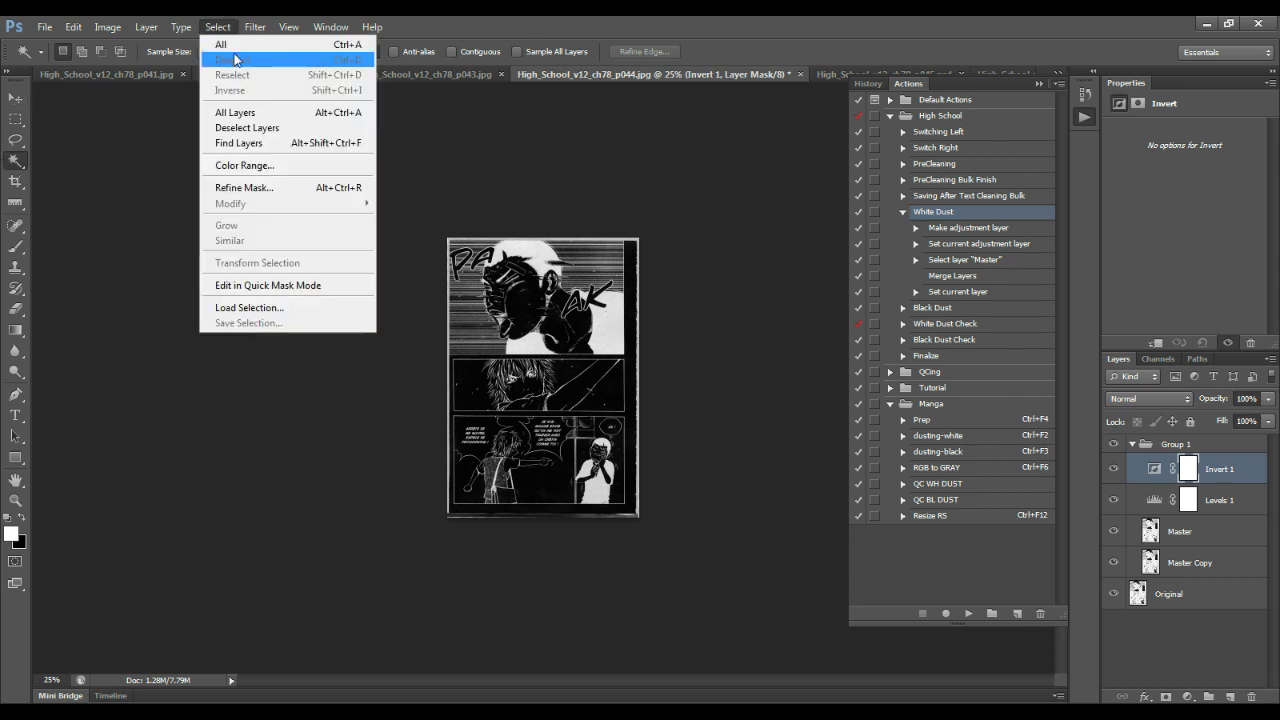
left_click(1190, 498)
left_click(1225, 470)
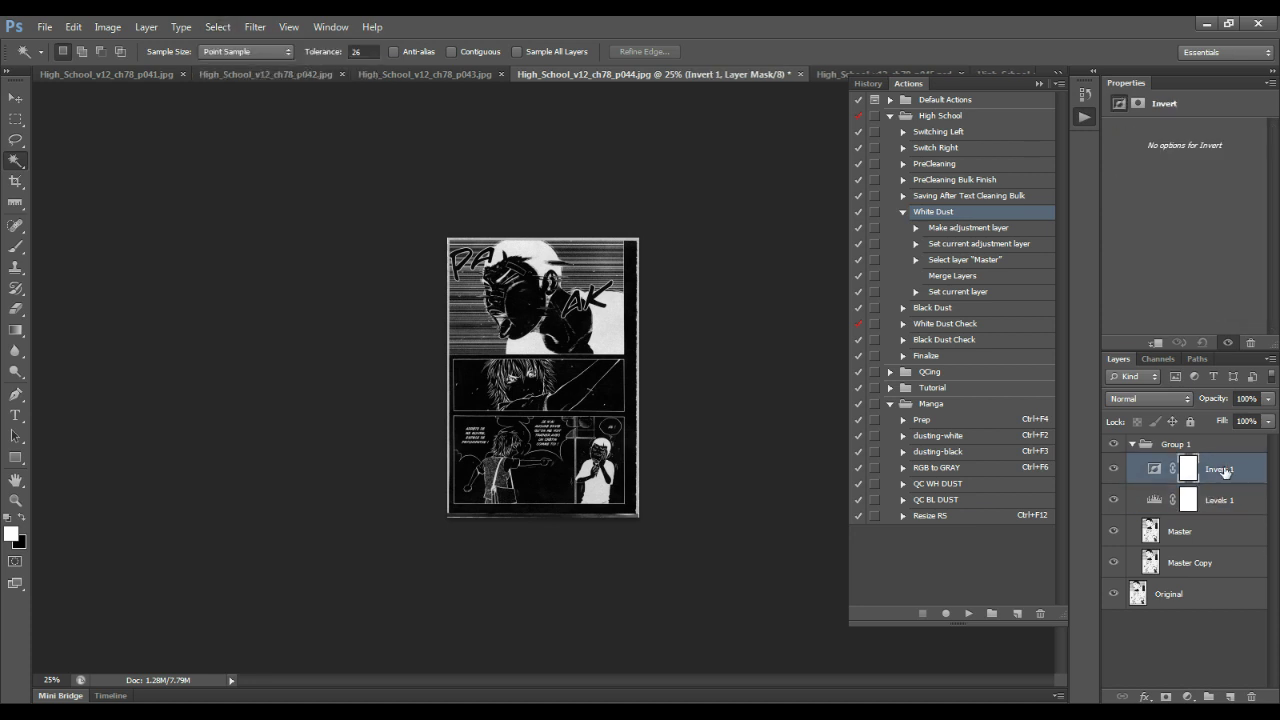
key("Delete")
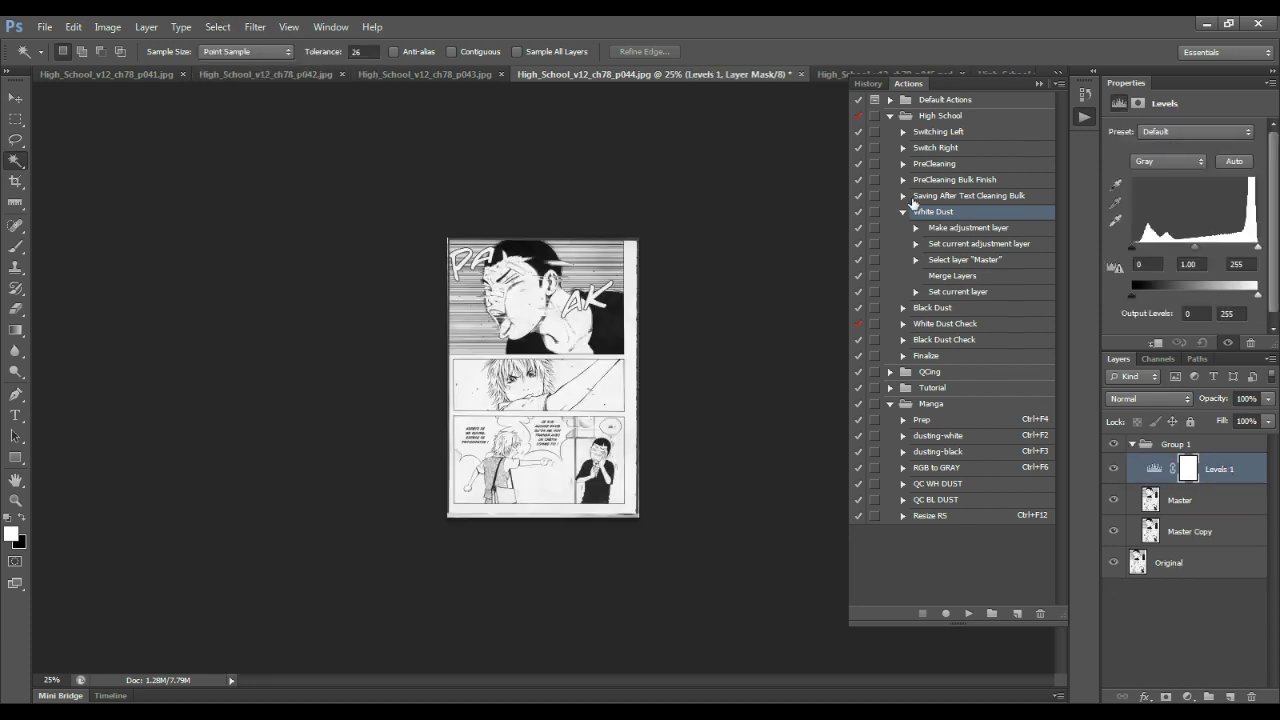
Collapse the White Dust action and try to run the Black Dust Check action on page p044
left_click(904, 212)
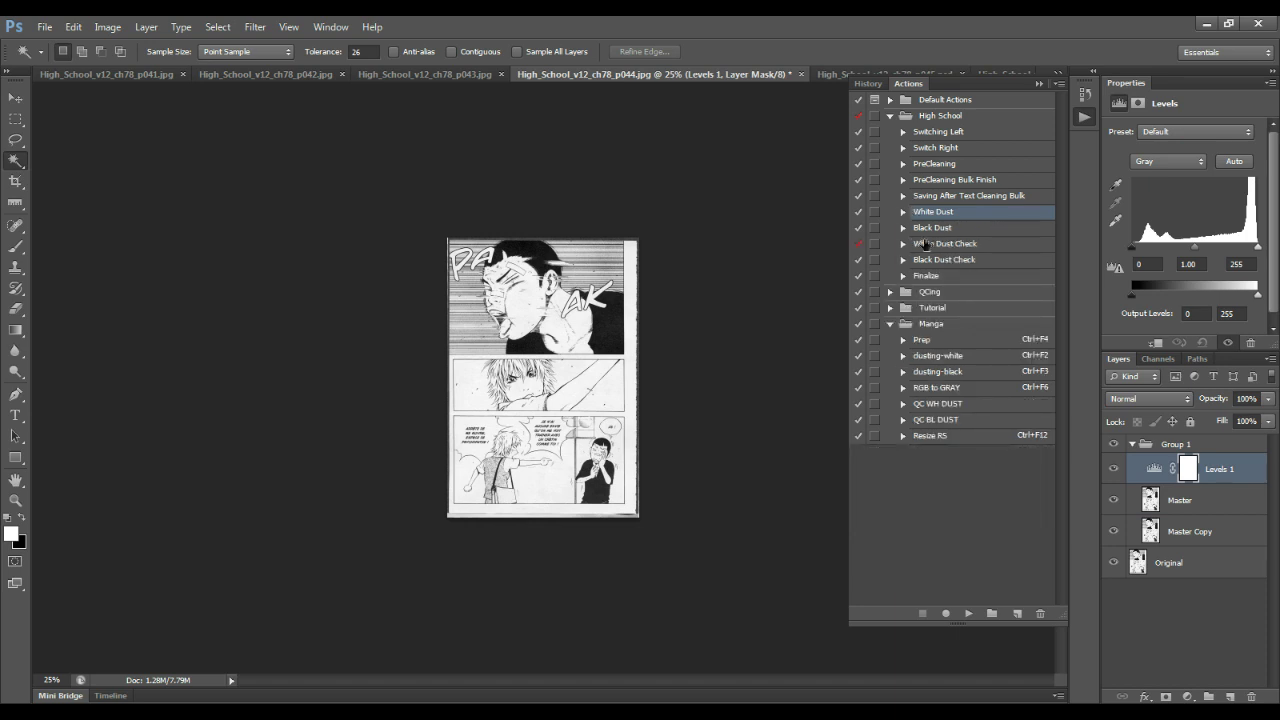
left_click(926, 244)
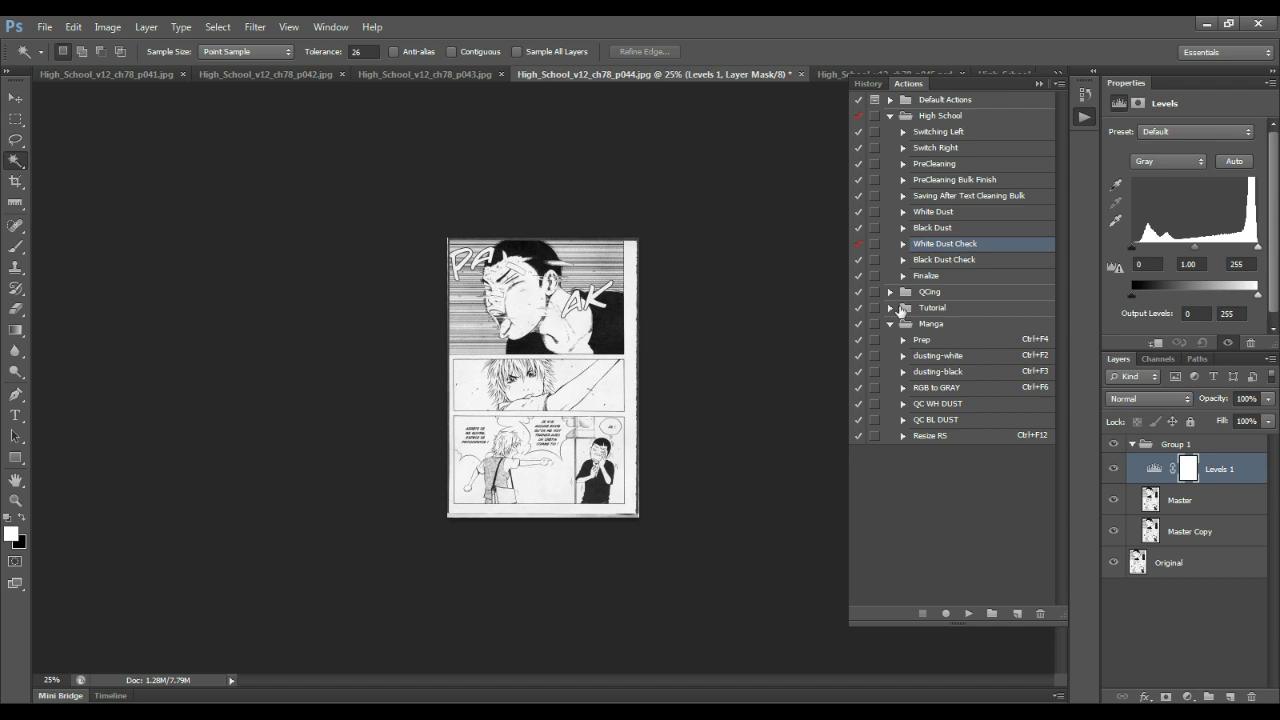
left_click(962, 260)
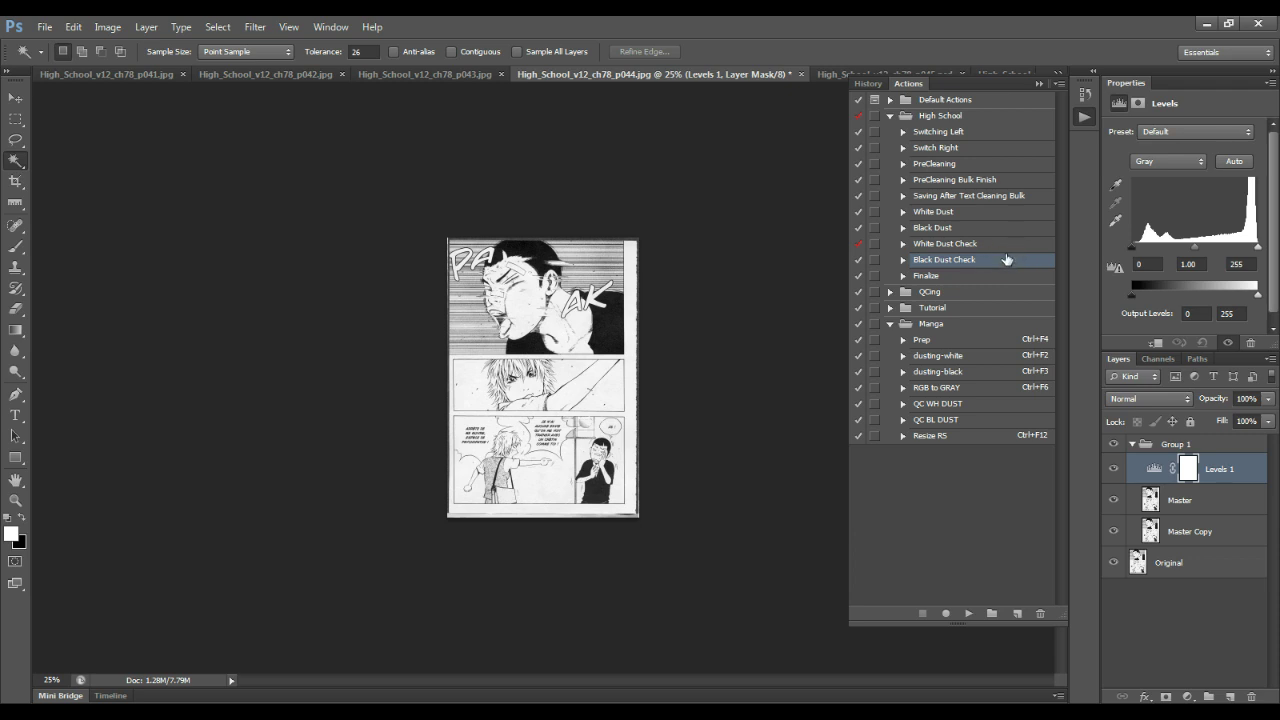
left_click(968, 613)
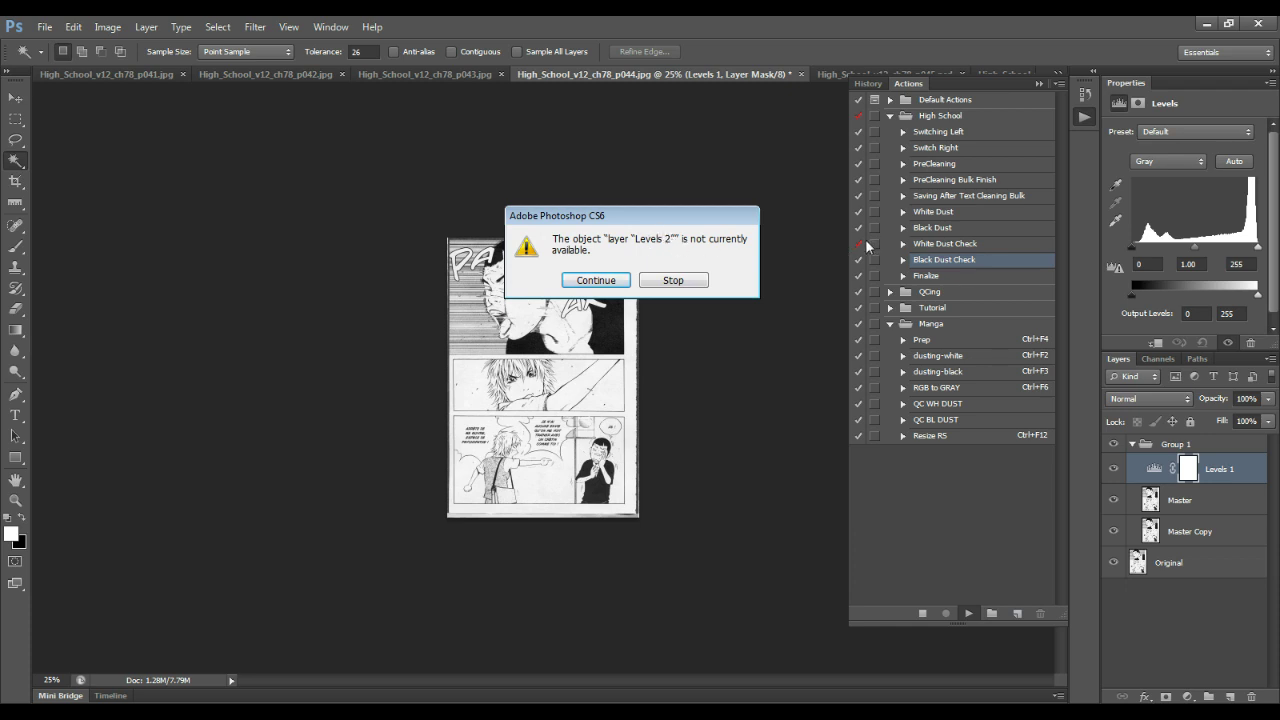
left_click(673, 280)
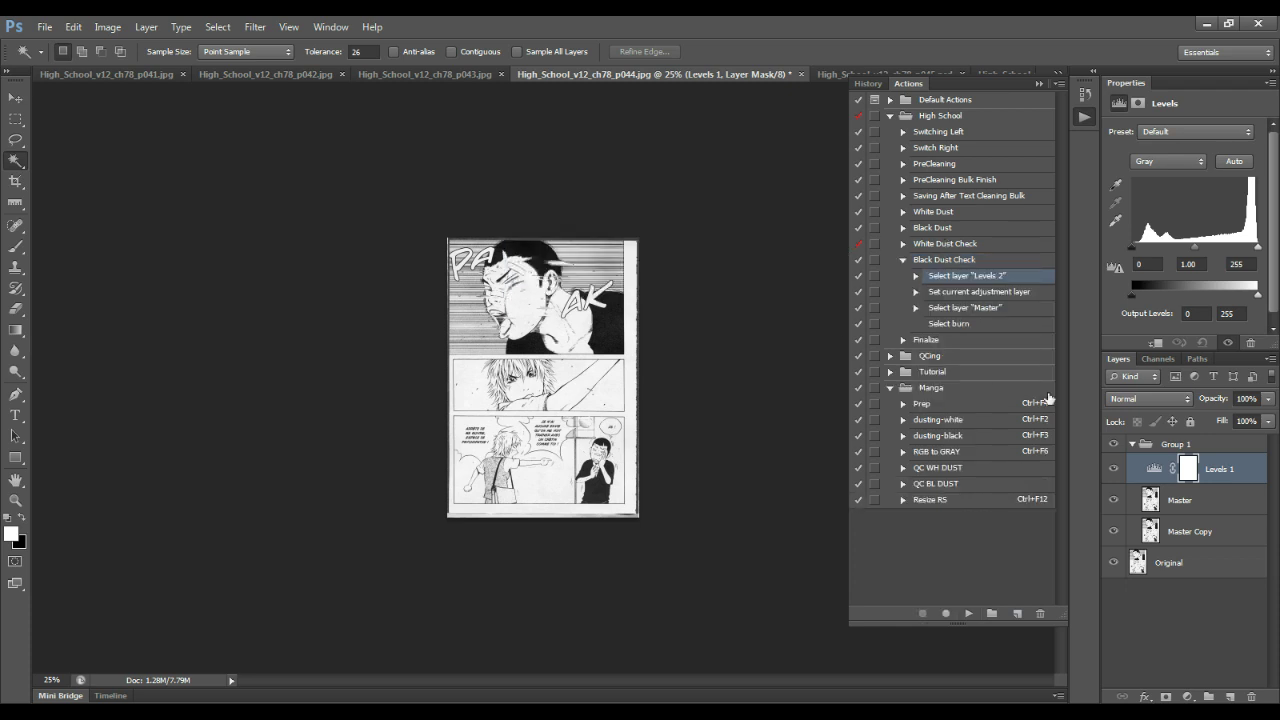
Run the White Dust Check action followed by the Black Dust Check action on page p044, and collapse the latter's command list
left_click(950, 246)
left_click(968, 613)
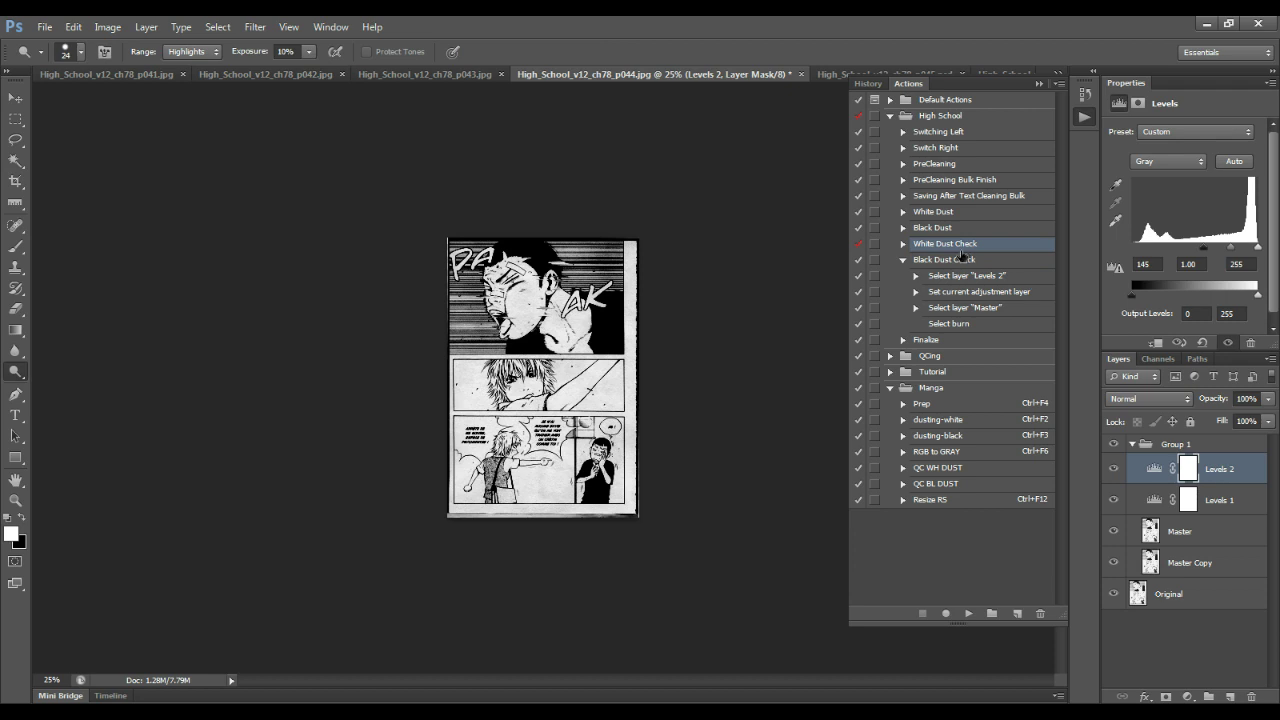
left_click(962, 259)
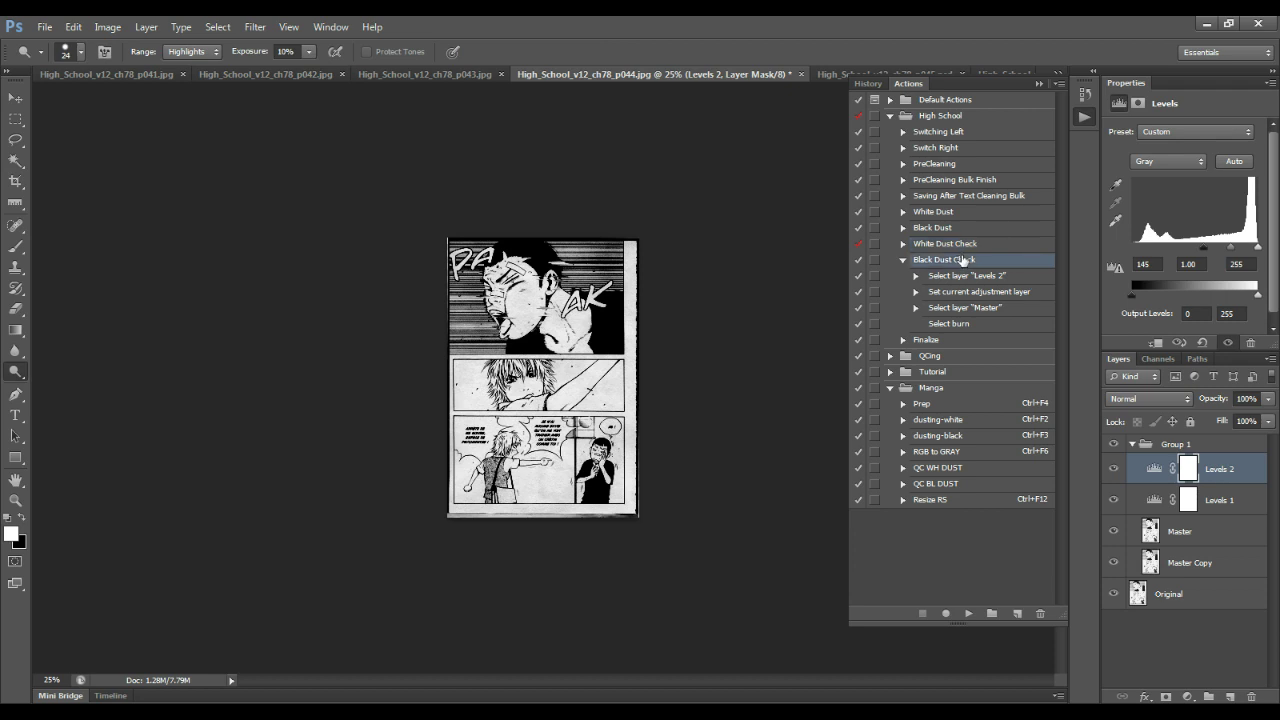
left_click(968, 613)
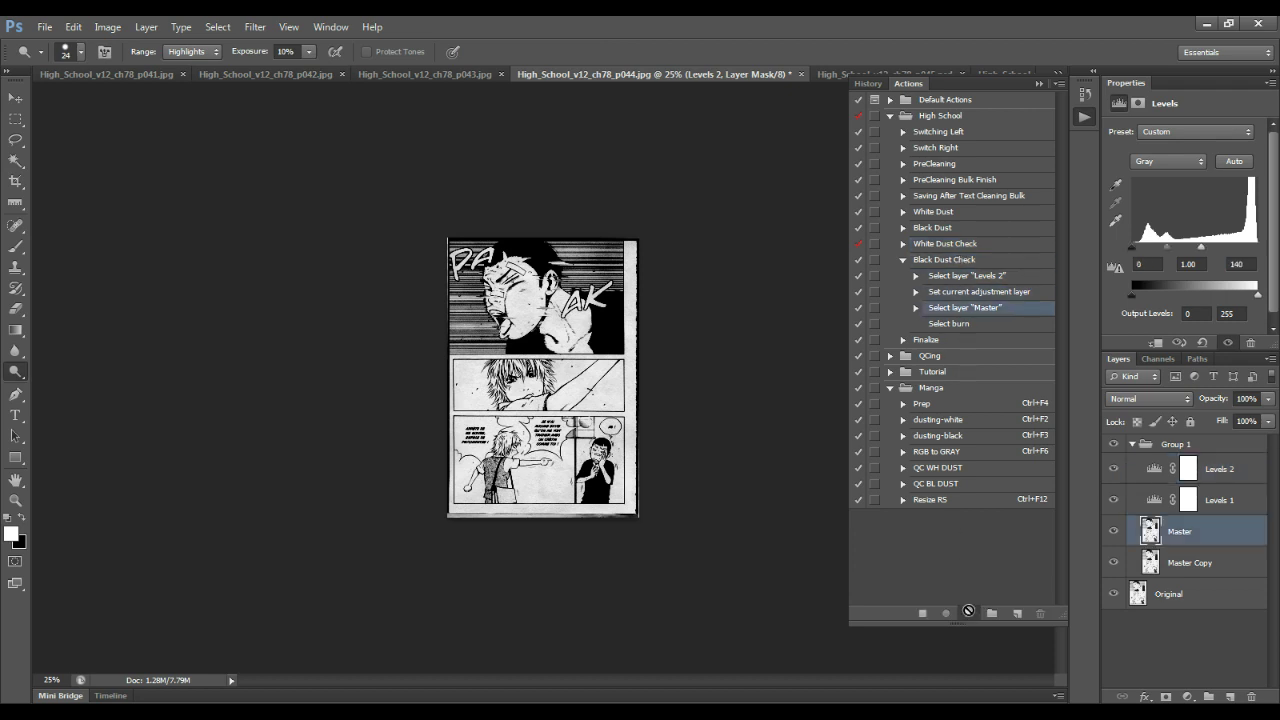
left_click(903, 261)
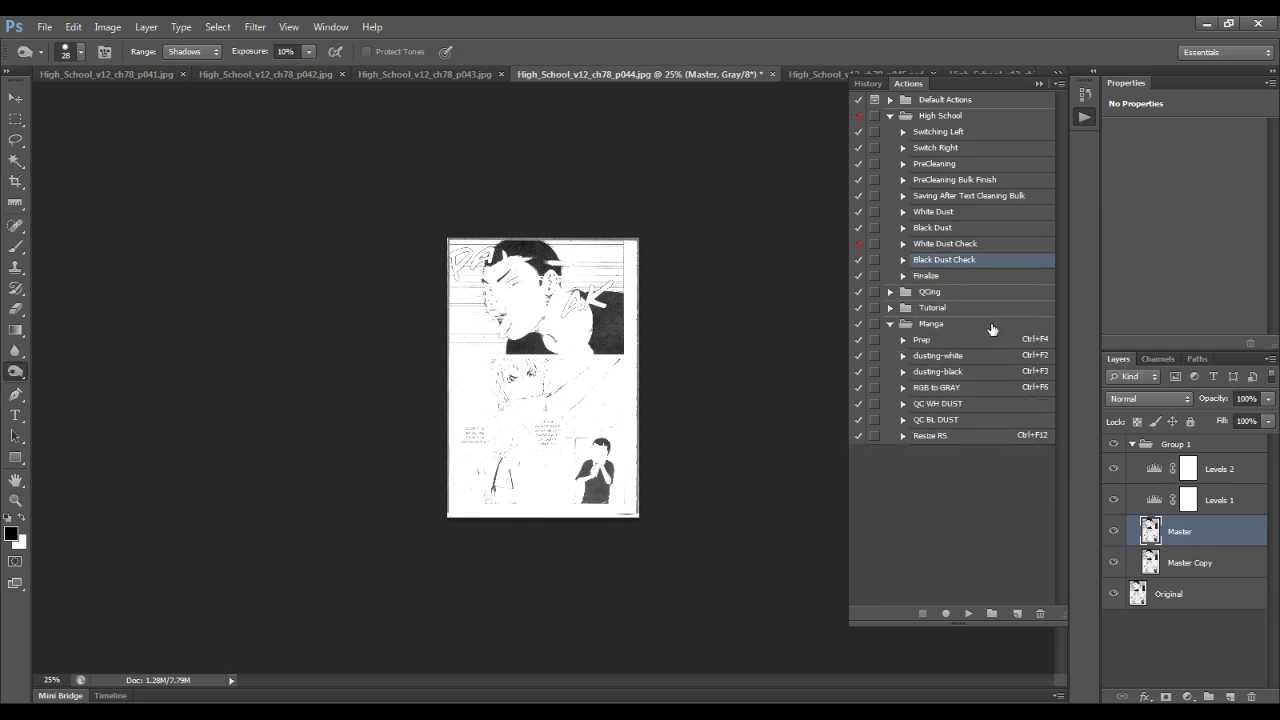
Review the commands of the Finalize action and delete the Levels 2 adjustment layer from Group 1
left_click(950, 276)
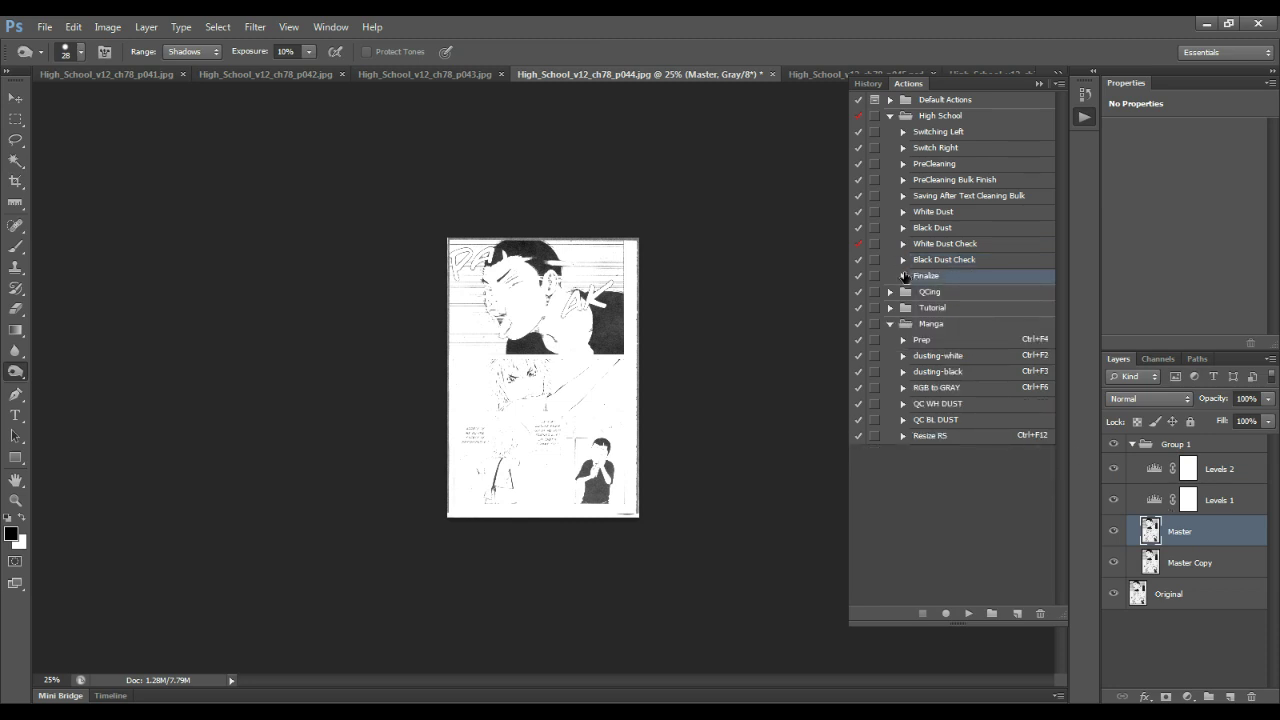
left_click(903, 276)
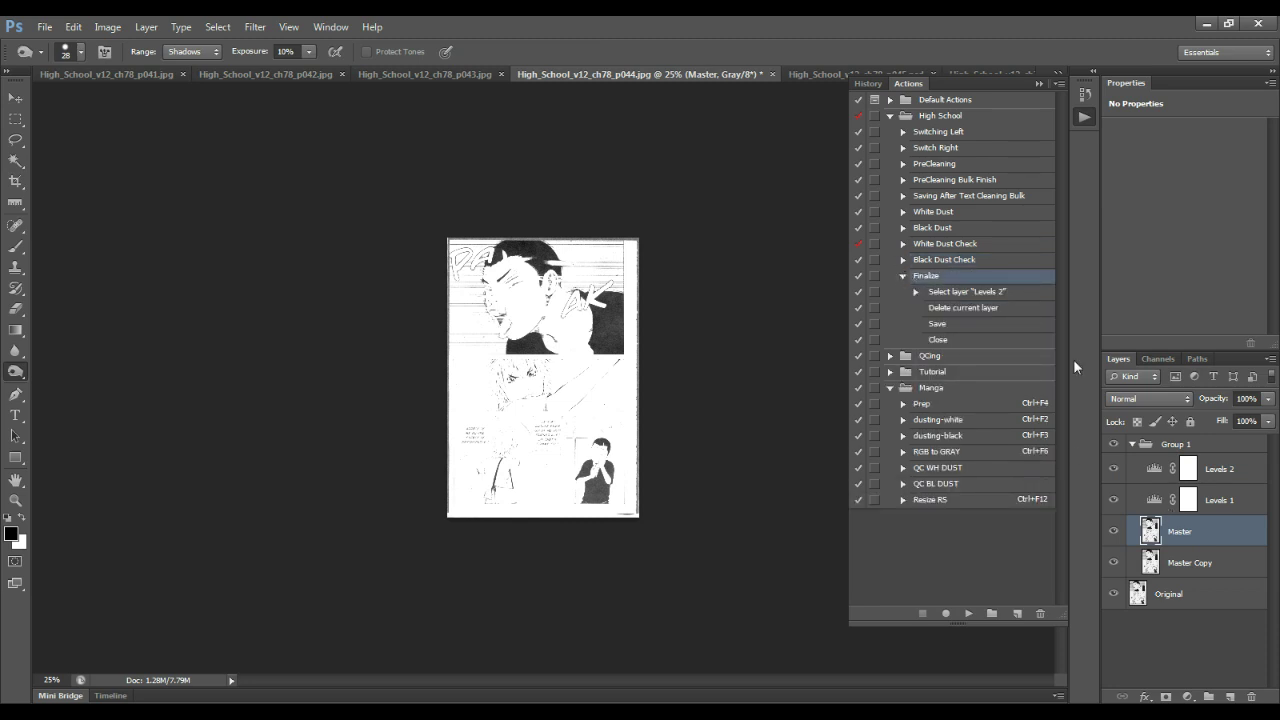
left_click(1226, 491)
left_click(1226, 470)
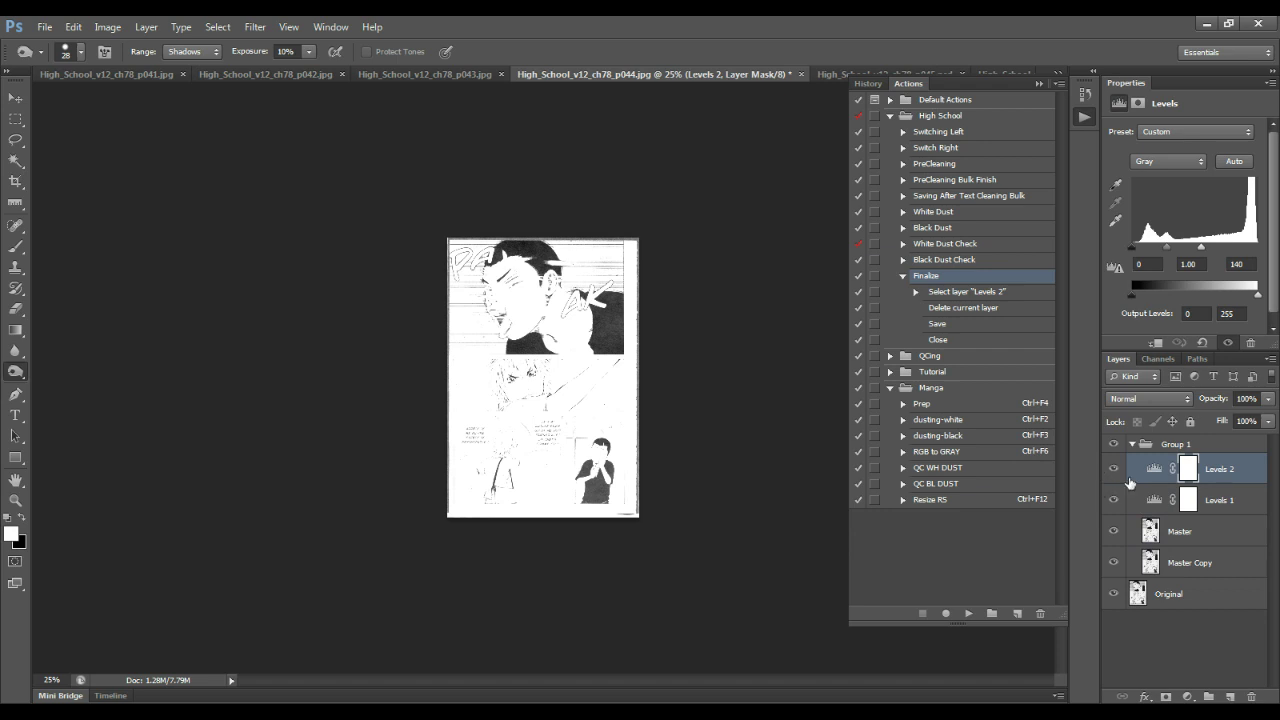
key("Delete")
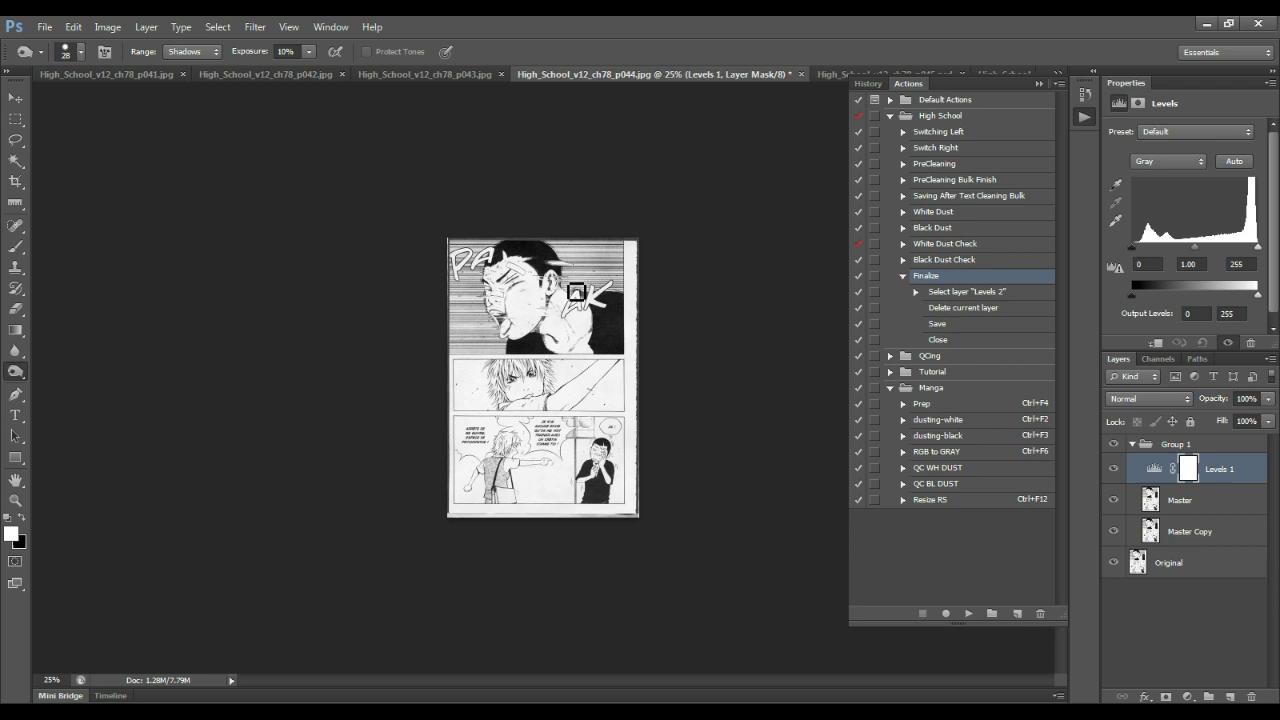
left_click(903, 276)
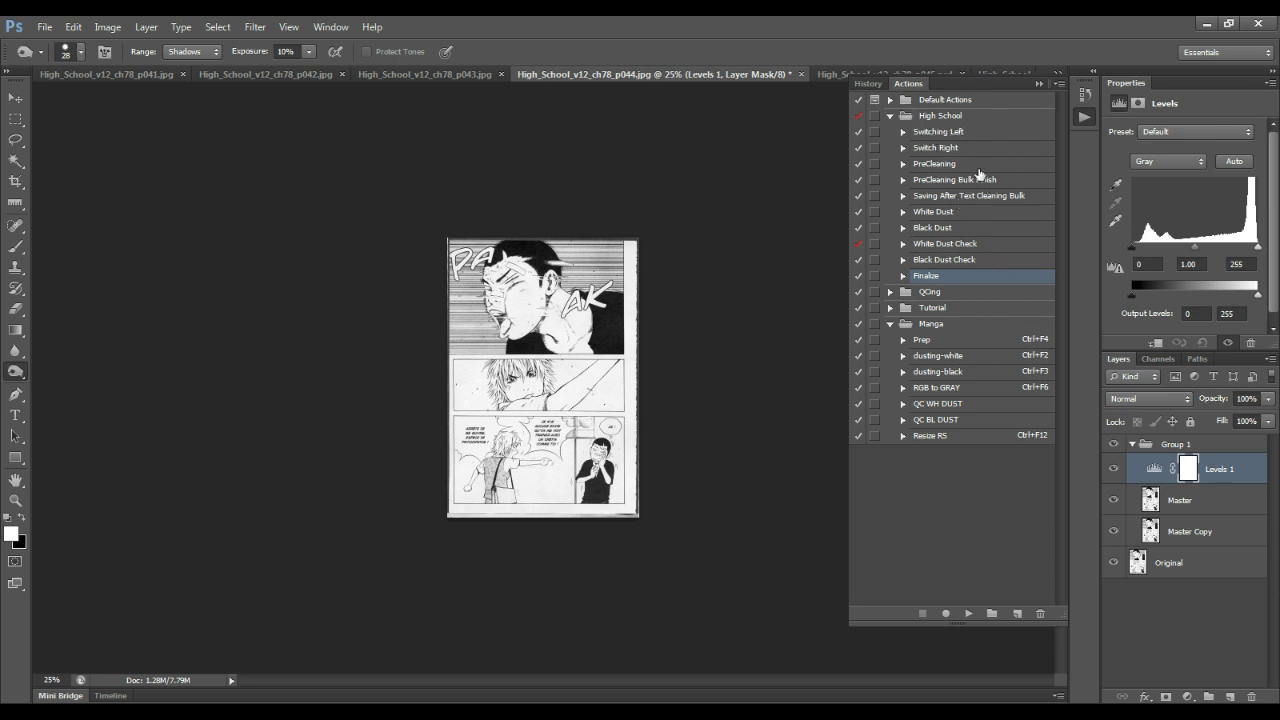
Collapse the Manga action set and select it, keeping the High School set expanded
left_click(936, 119)
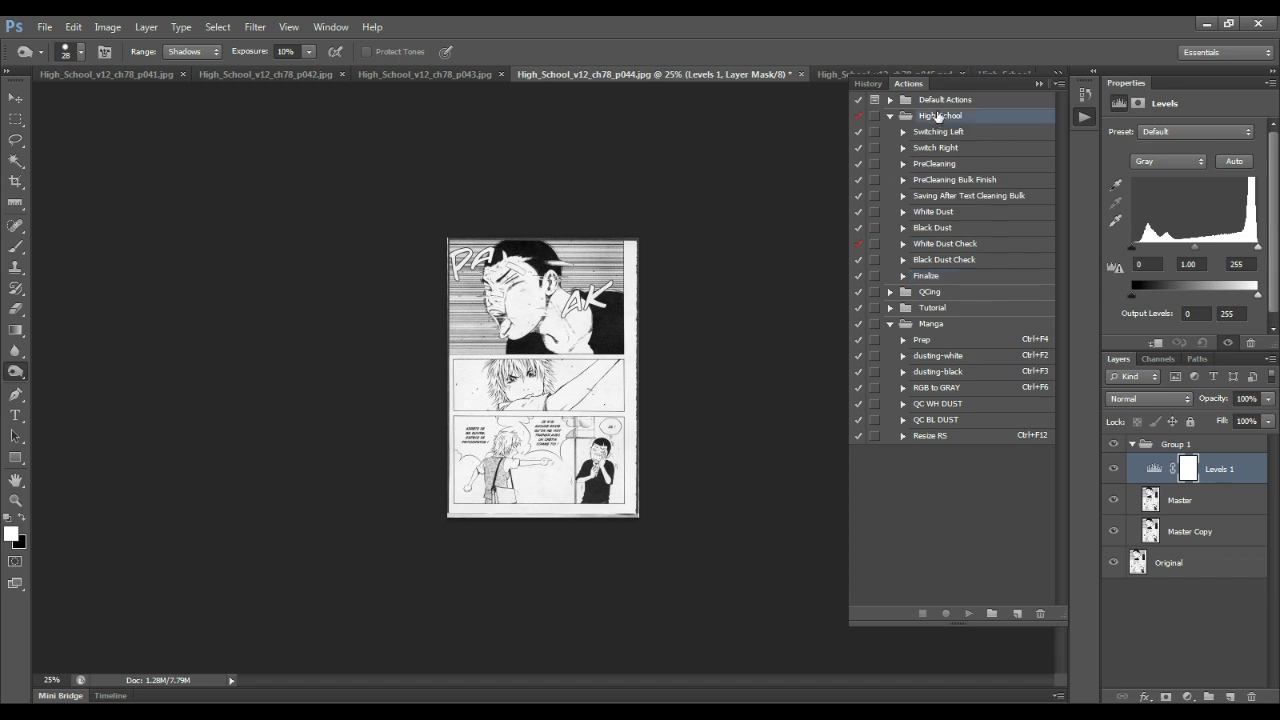
left_click(891, 116)
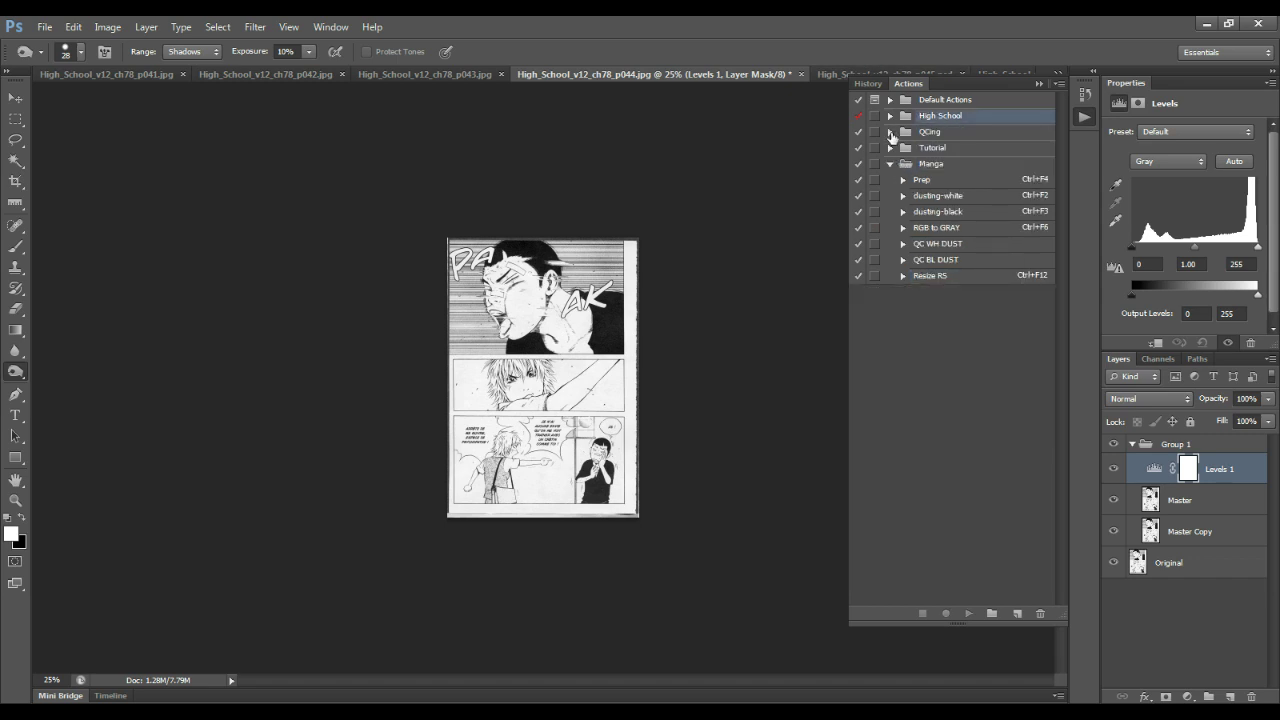
left_click(891, 164)
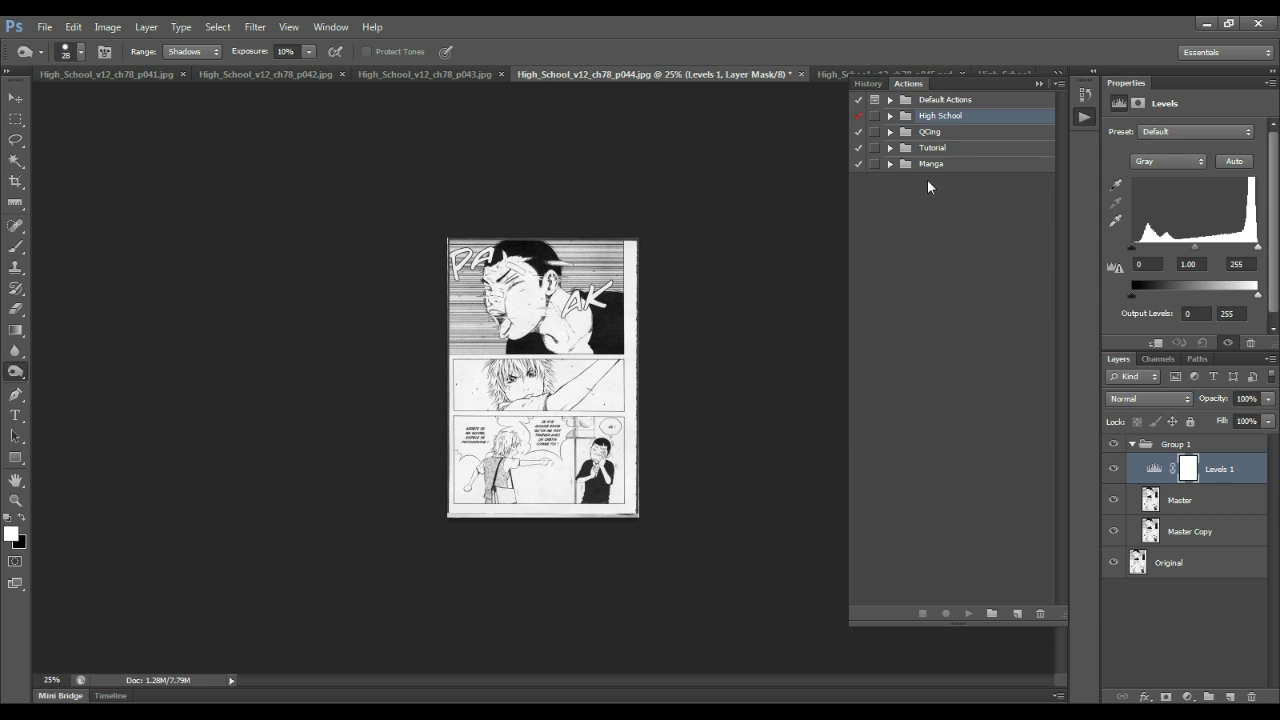
left_click(972, 164)
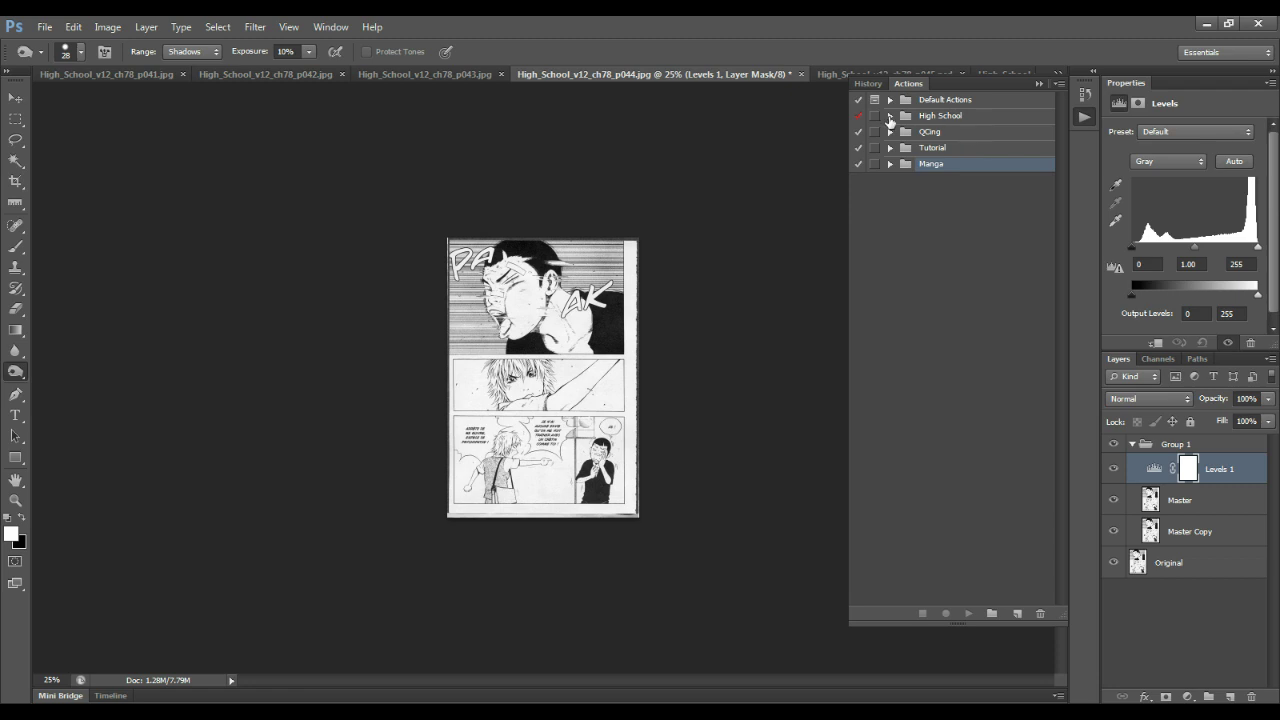
left_click(890, 118)
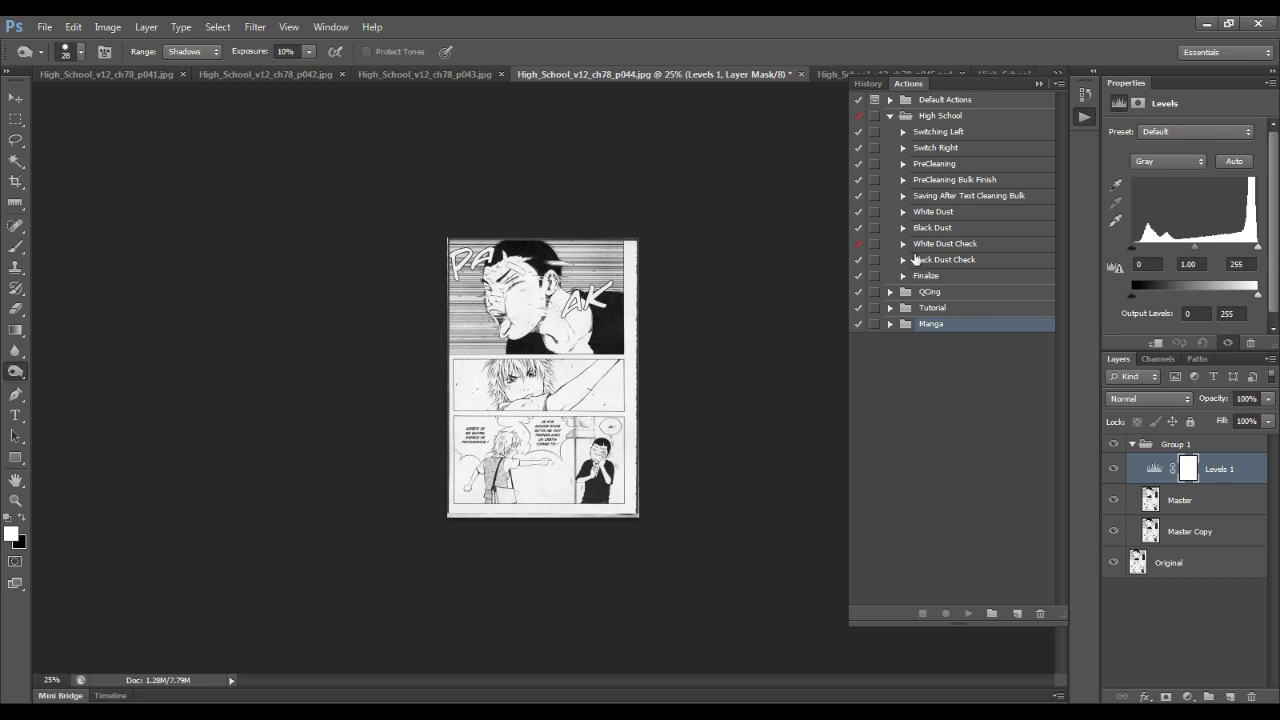
Try to save the Manga action set as an ATN file in the Cleaning Work folder
left_click(1058, 85)
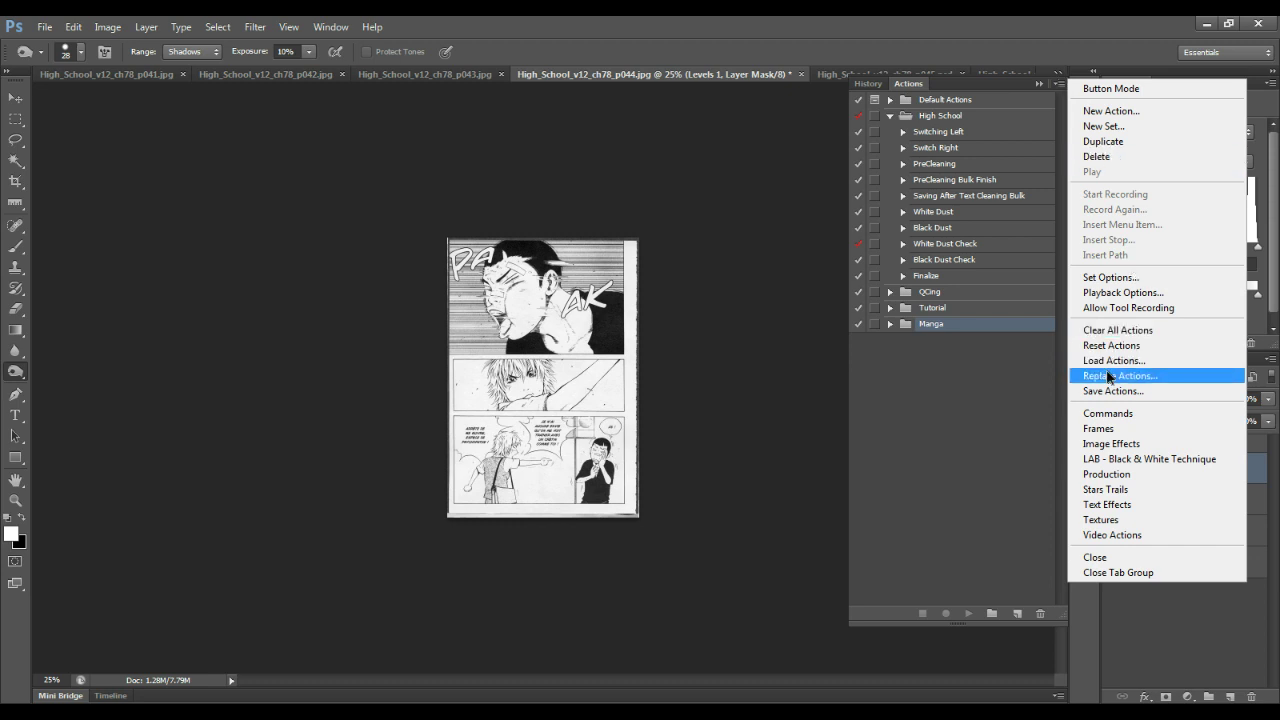
left_click(989, 400)
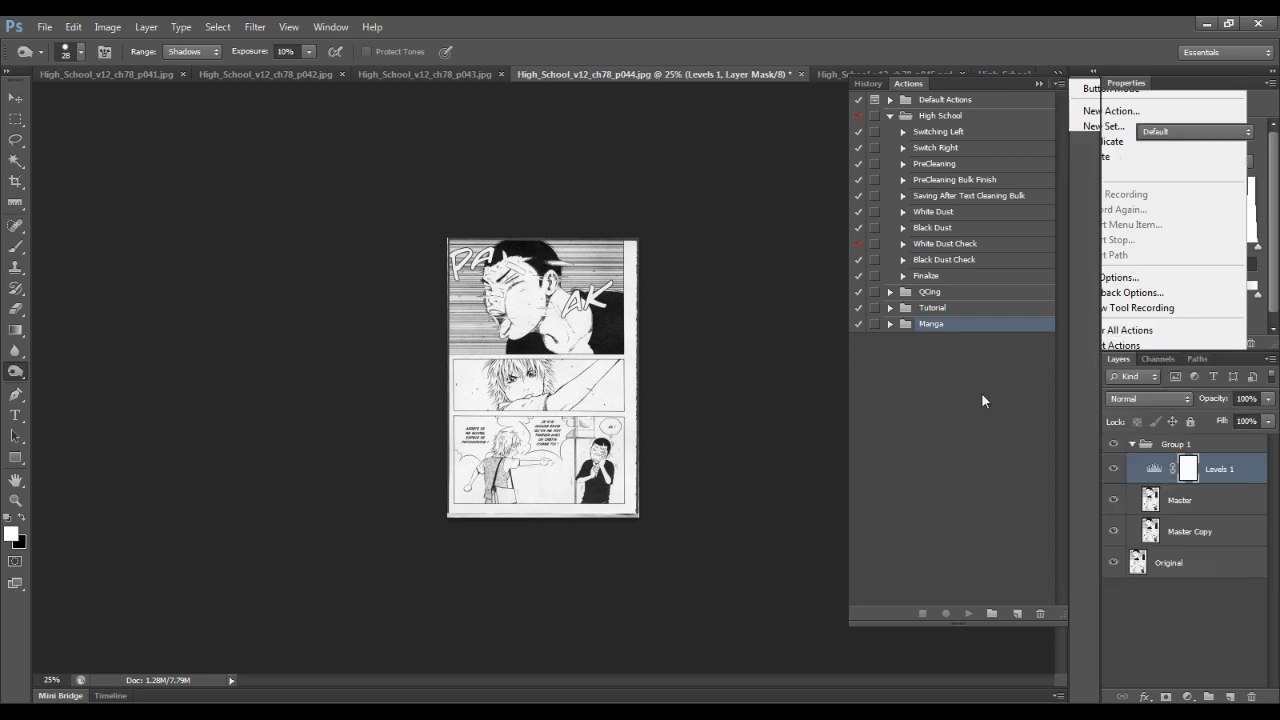
left_click(1058, 88)
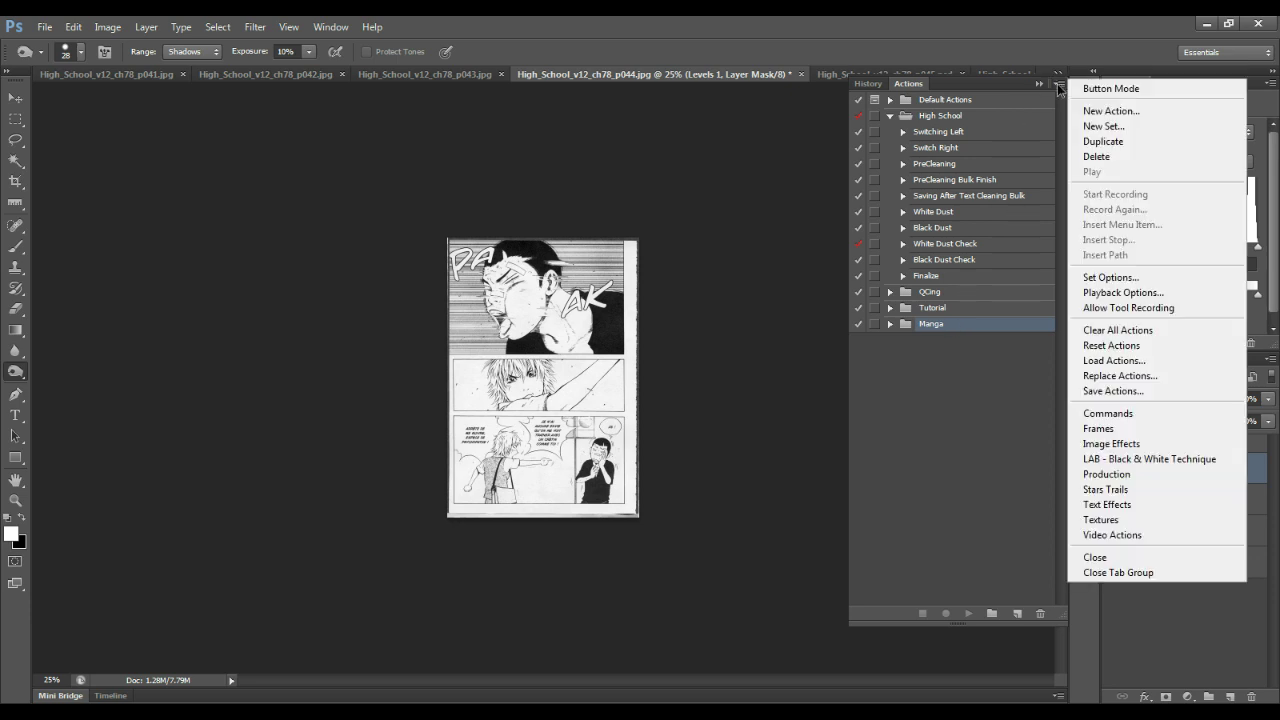
left_click(1102, 391)
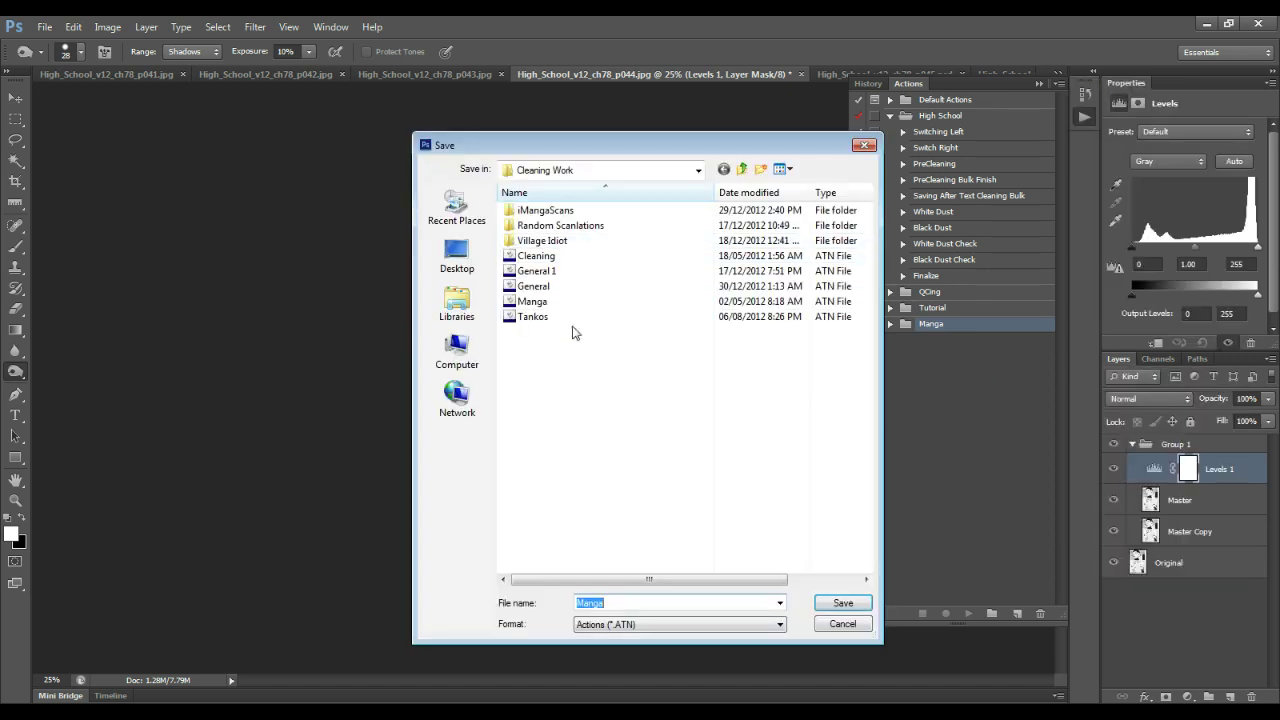
left_click(645, 371)
left_click_drag(623, 603, 565, 612)
left_click(634, 606)
left_click(843, 623)
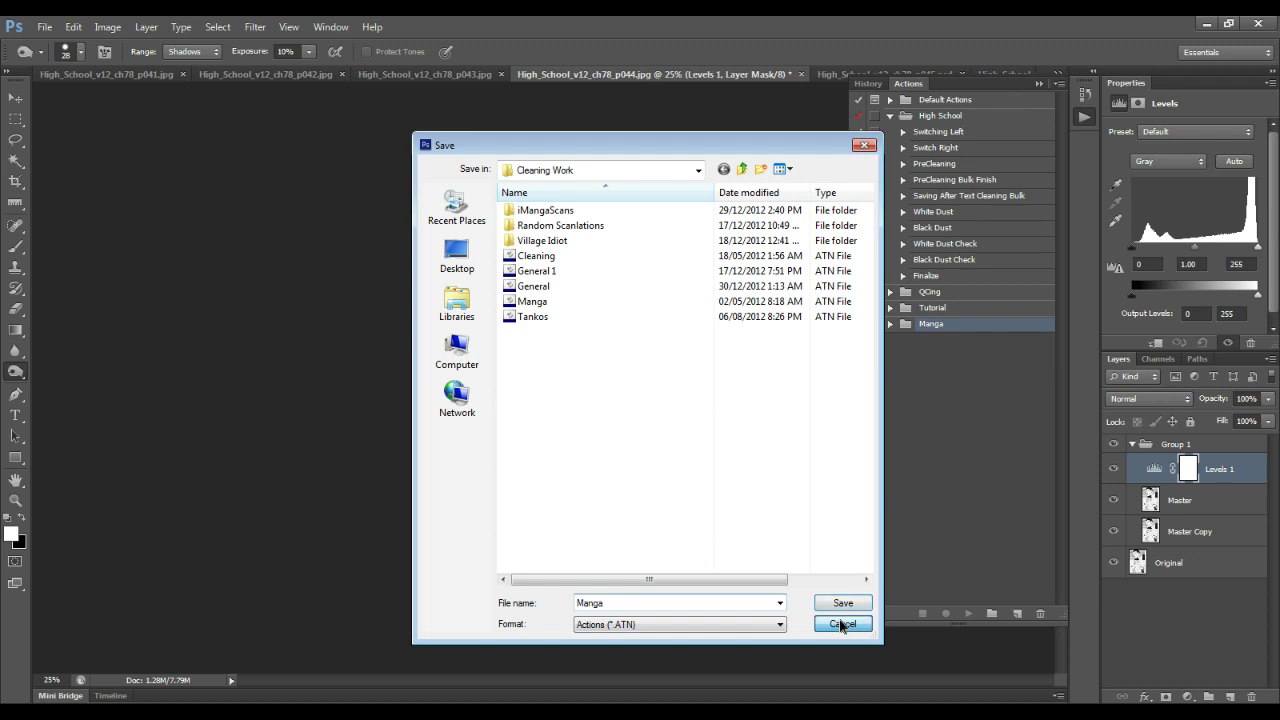
Open the Manga action set's name for editing and reselect the set
double_click(933, 324)
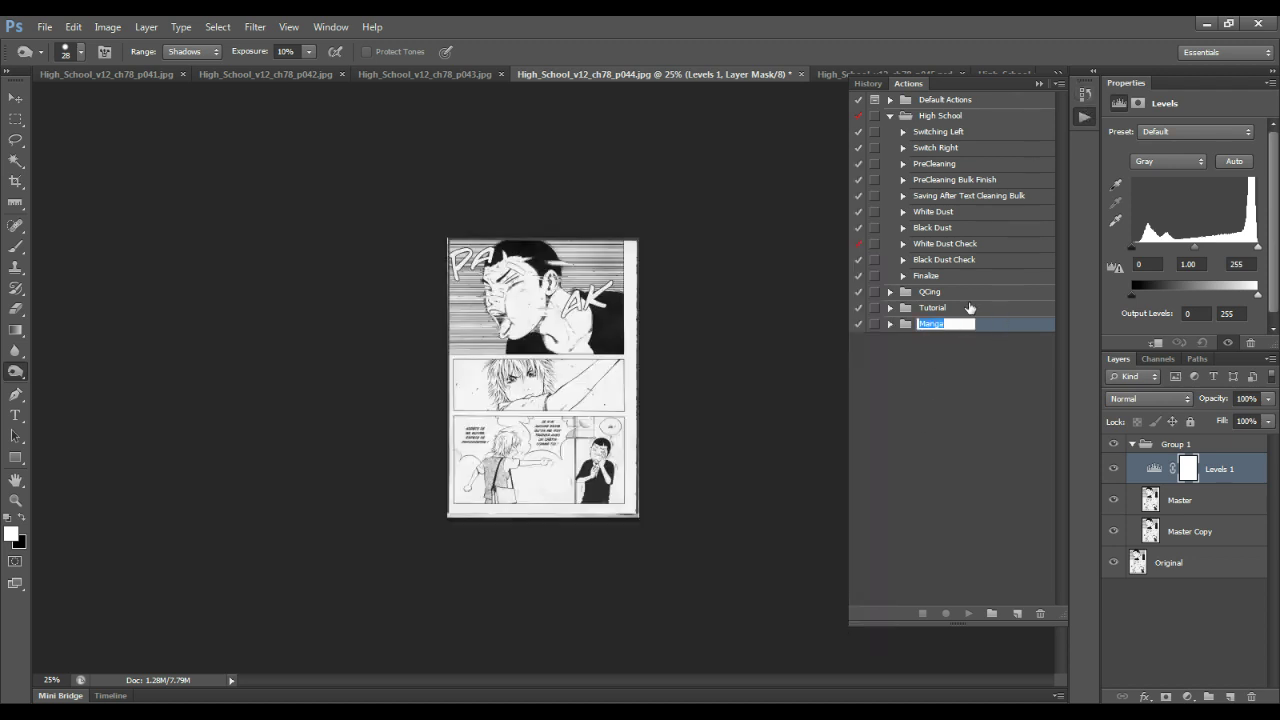
left_click(955, 345)
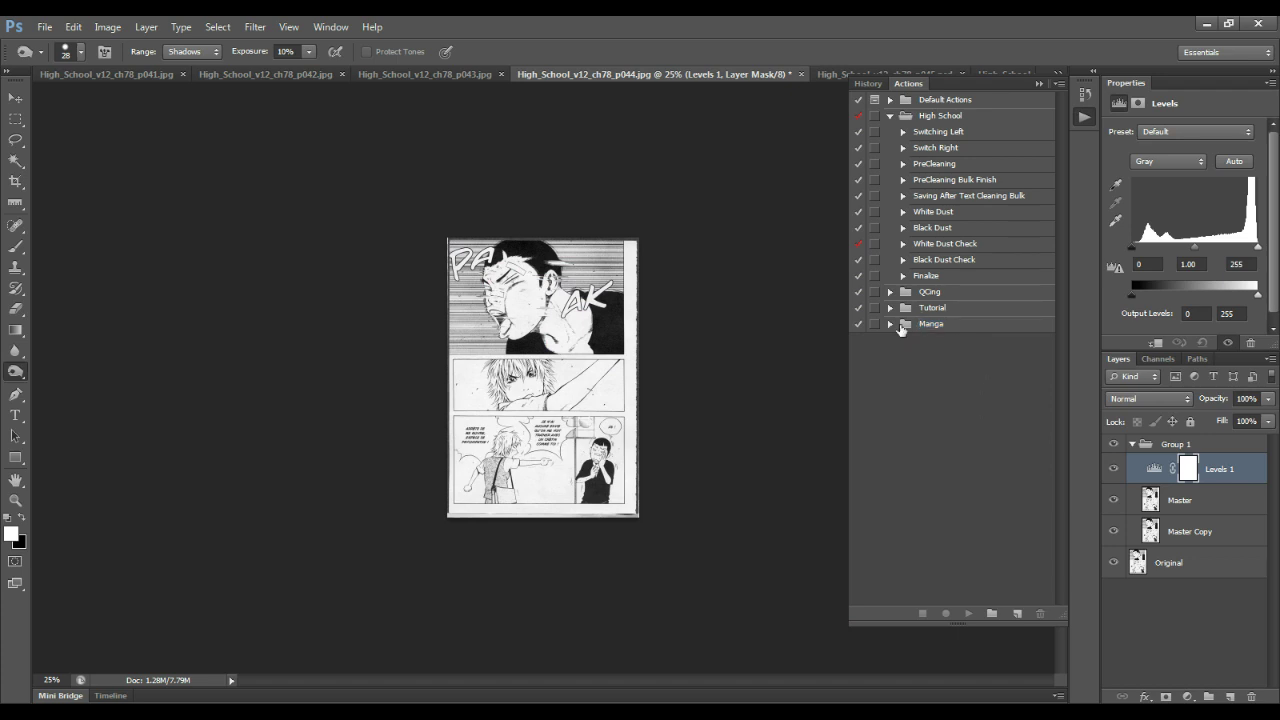
left_click(957, 326)
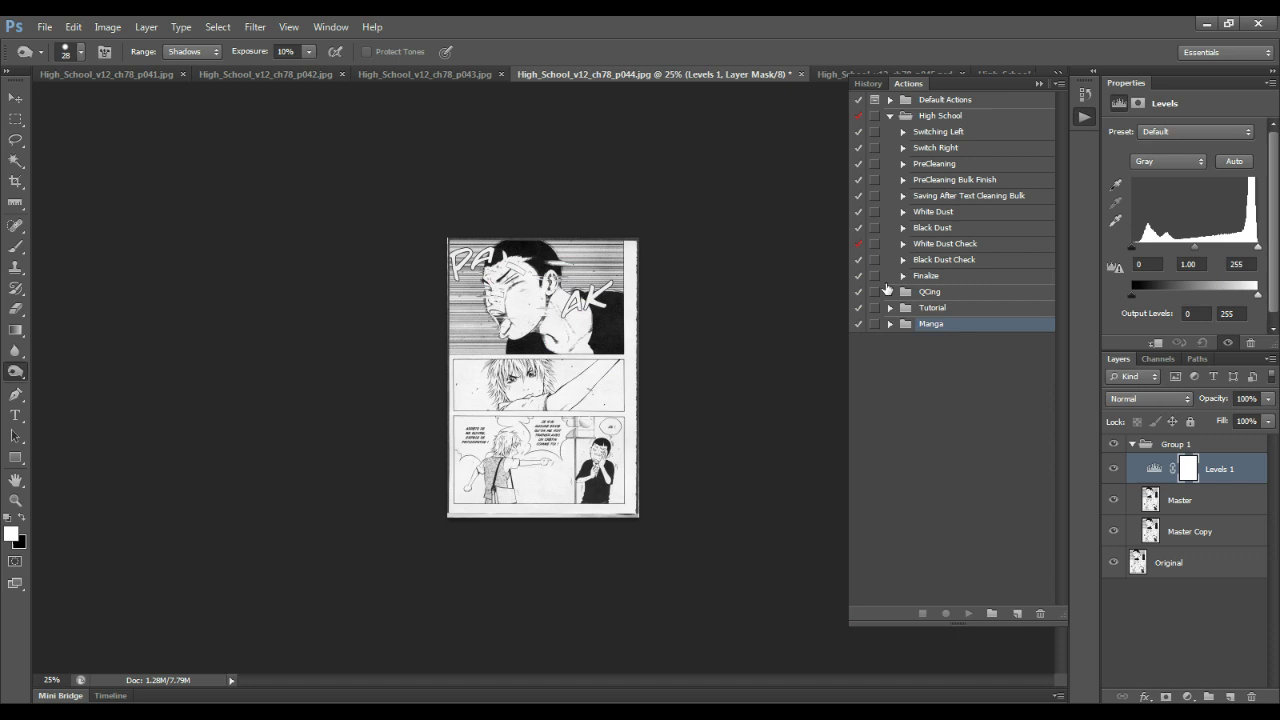
left_click(935, 131)
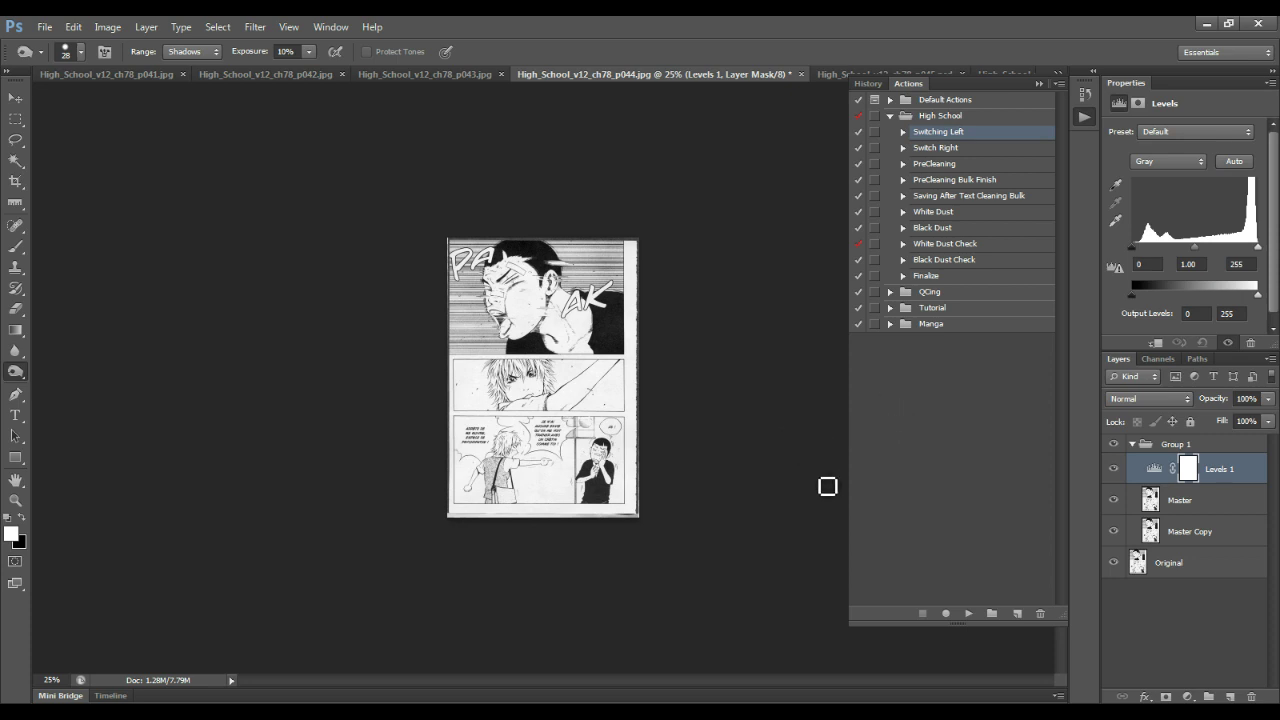
left_click(913, 390)
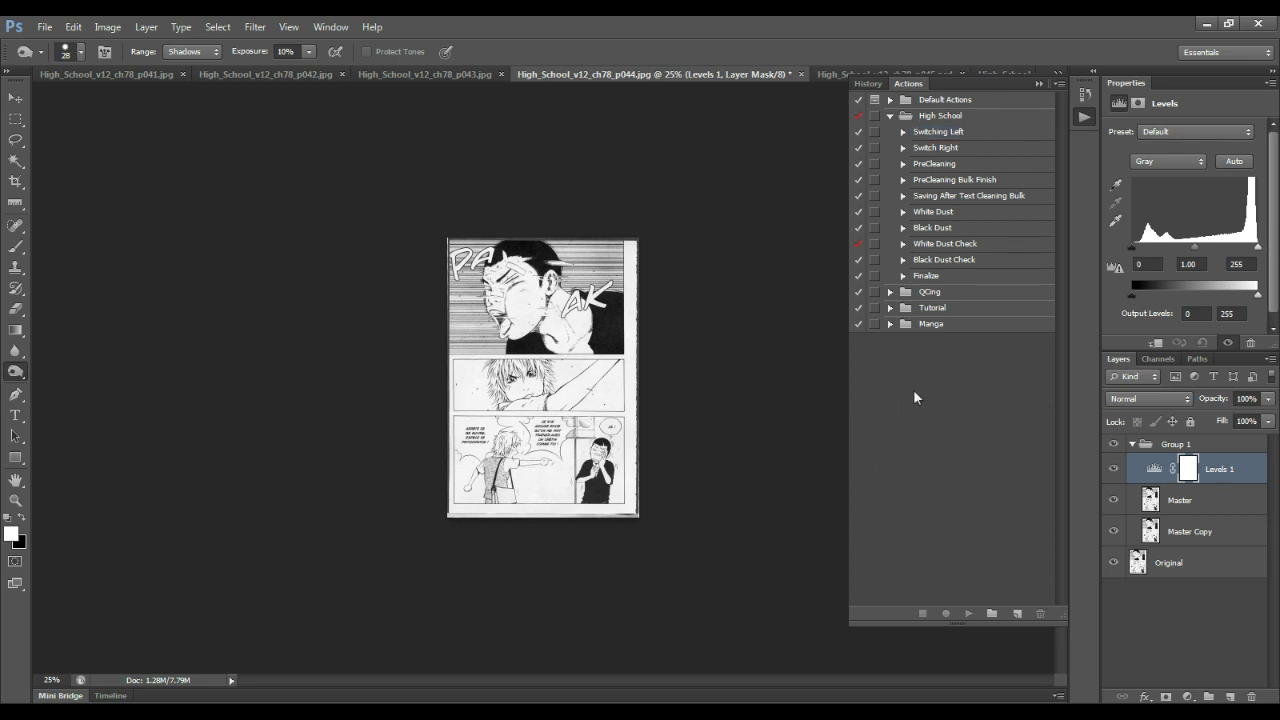
left_click(950, 132)
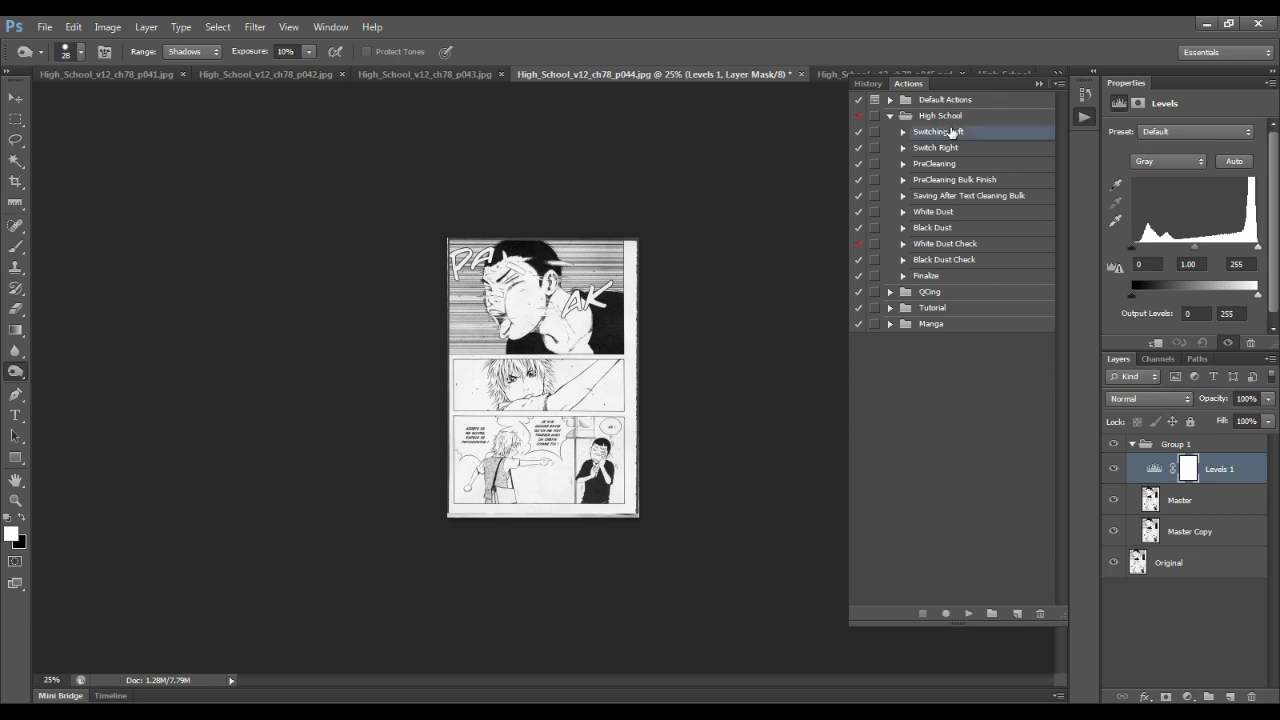
left_click(911, 436)
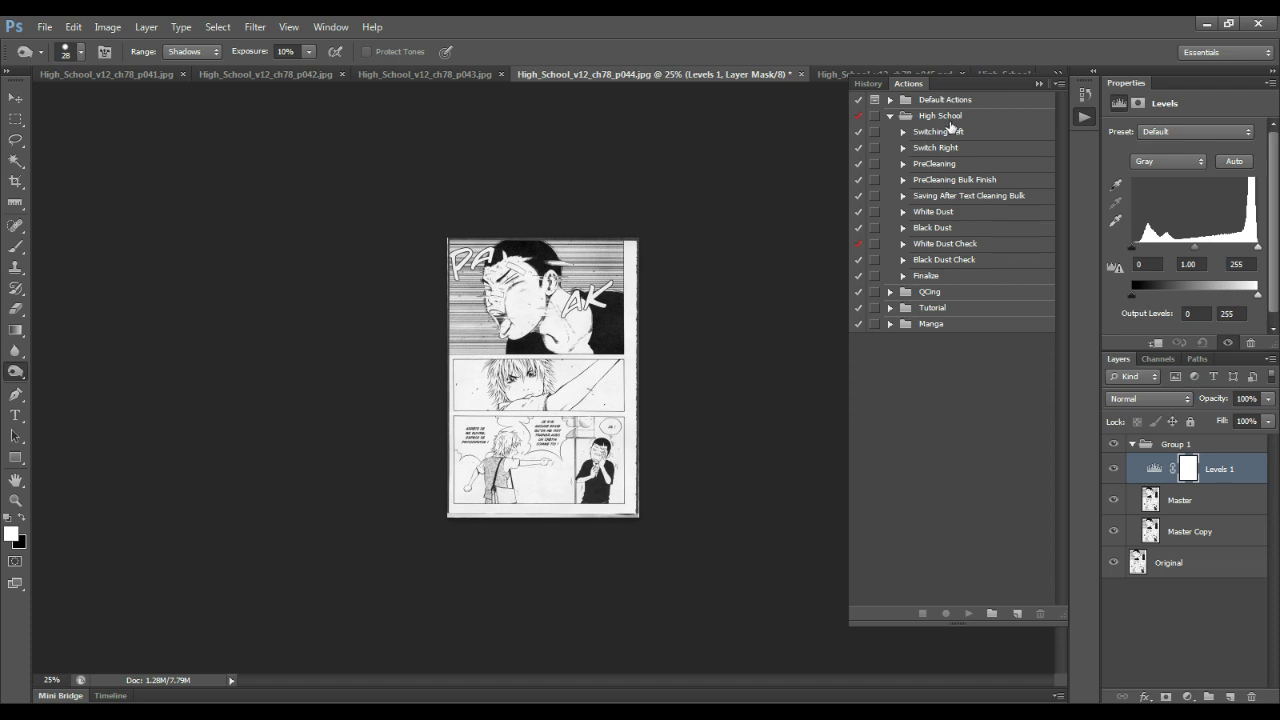
left_click(956, 131)
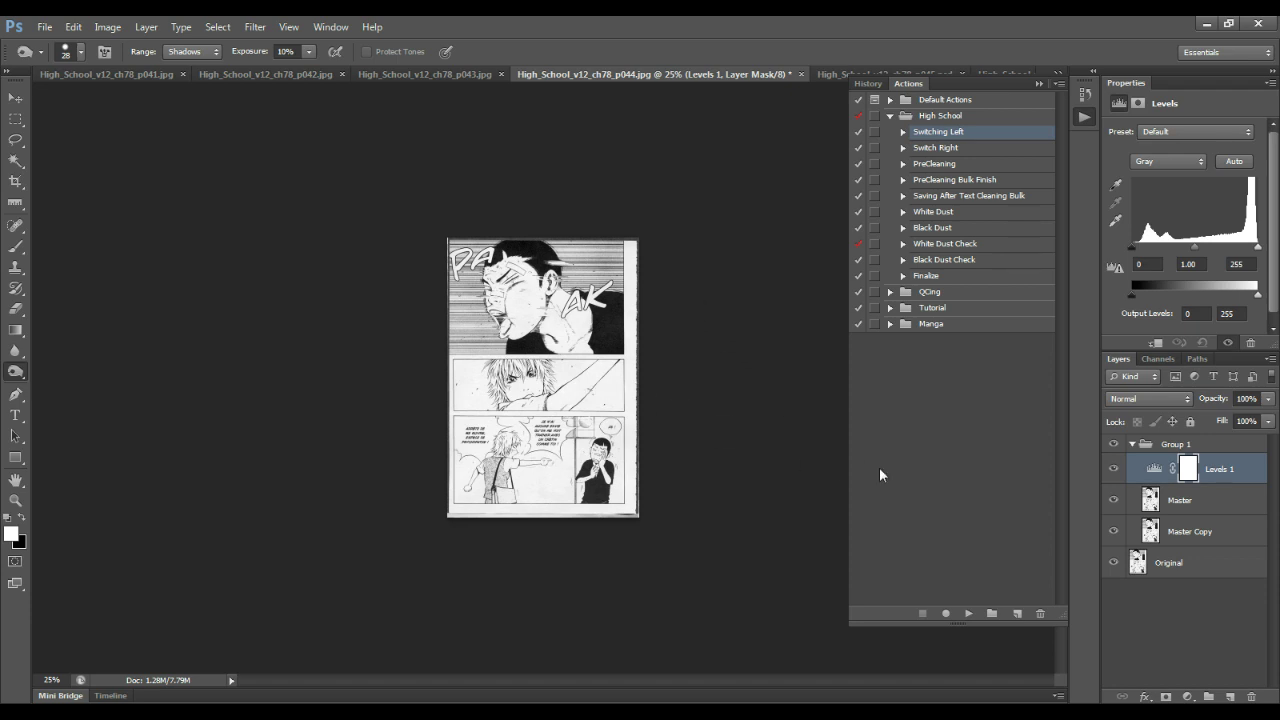
left_click(969, 571)
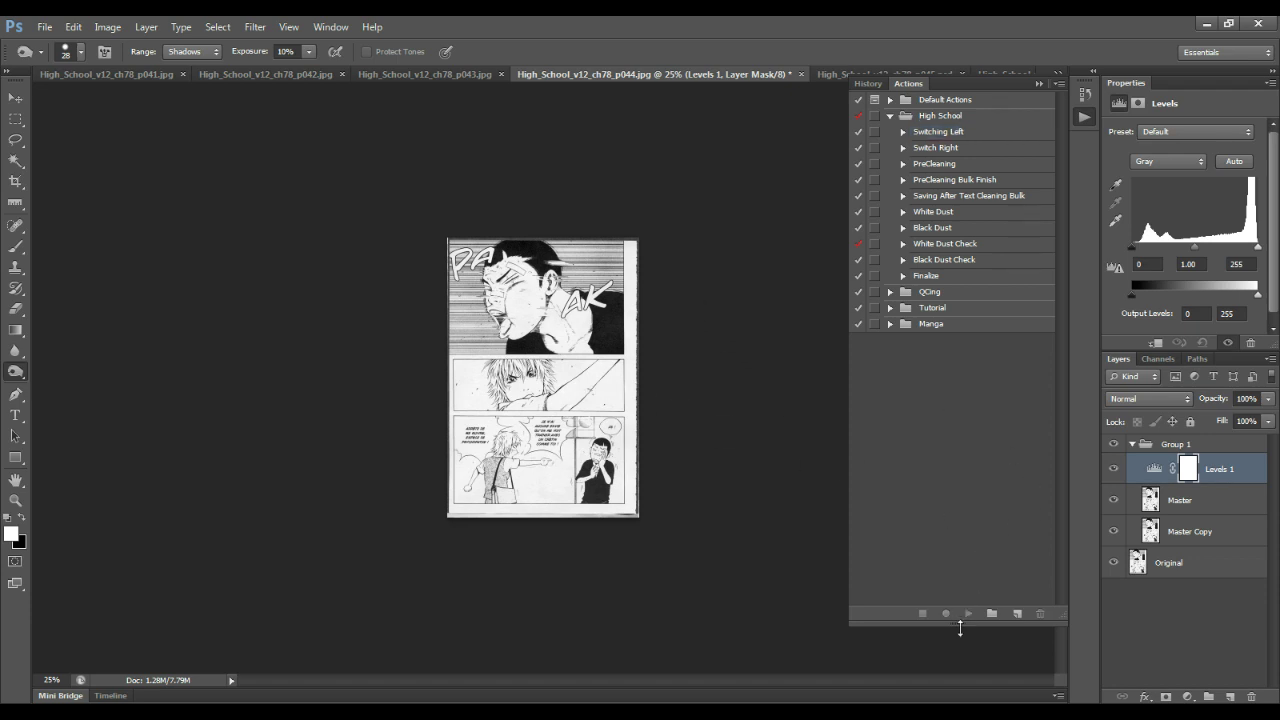
left_click(940, 133)
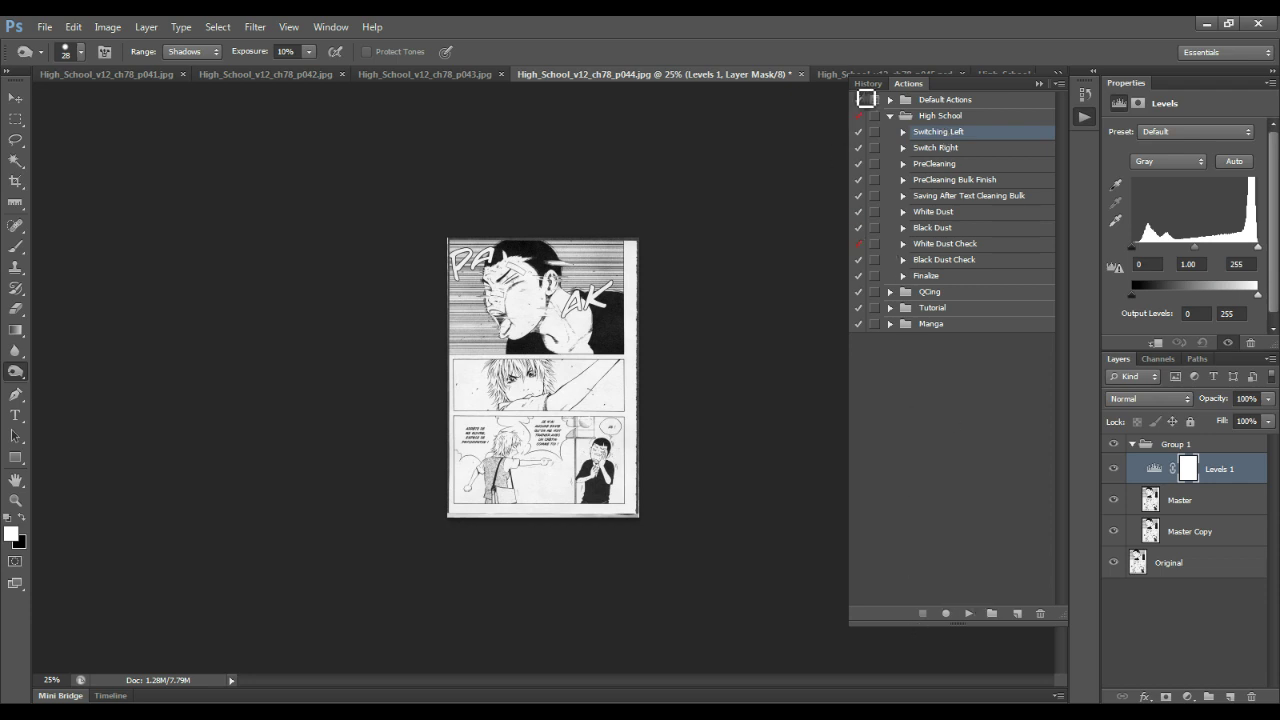
left_click(857, 131)
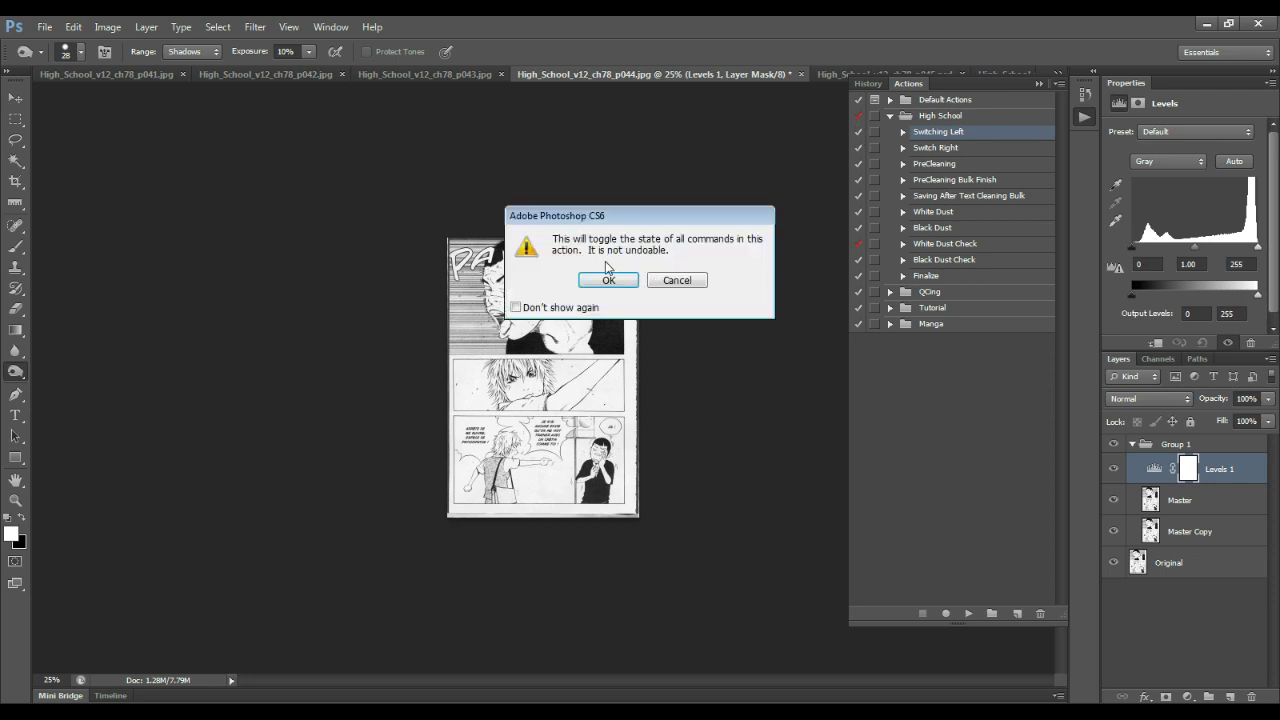
left_click(676, 281)
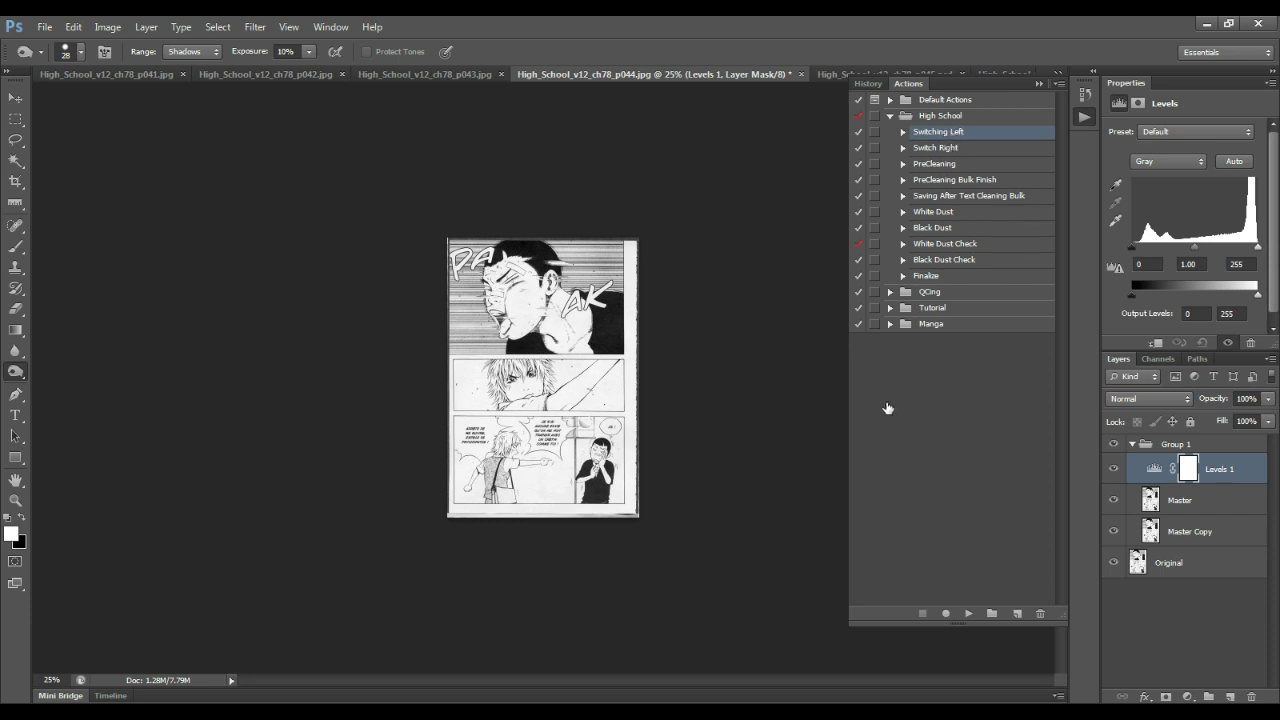
Play the PreCleaning action from the High School set on page p044, stop it partway and collapse its commands
left_click(950, 148)
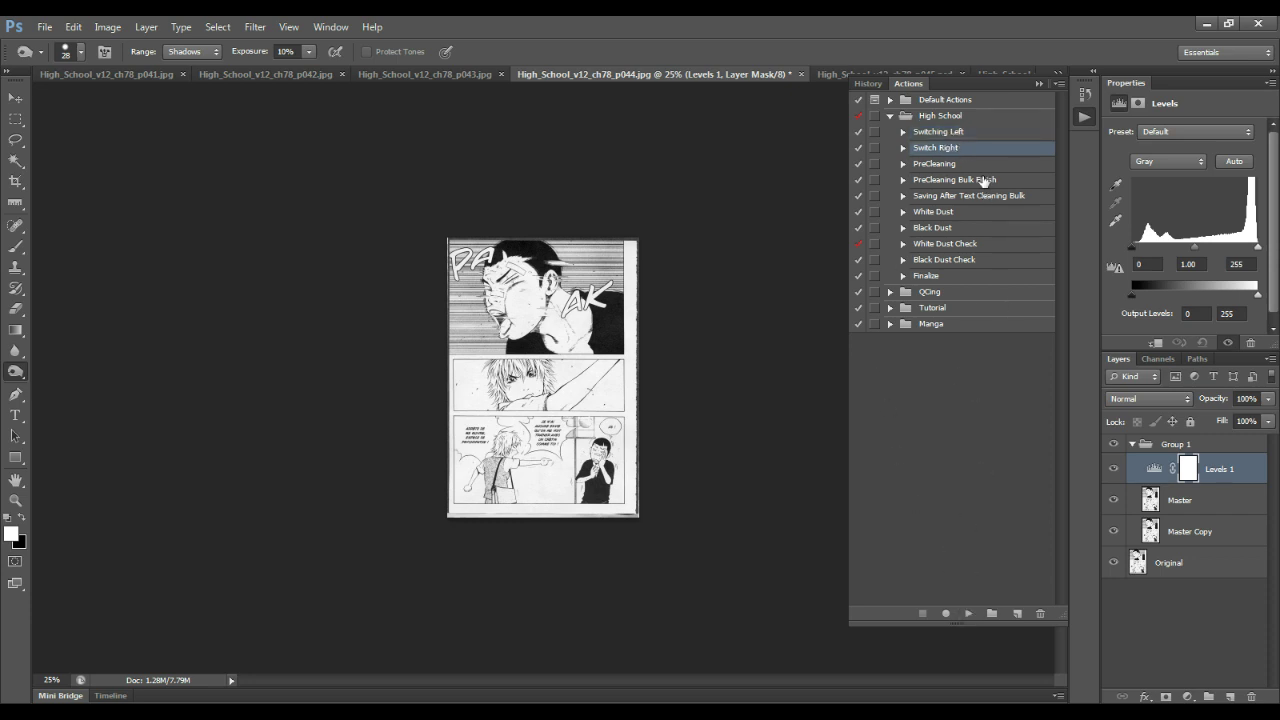
left_click(980, 164)
left_click(968, 613)
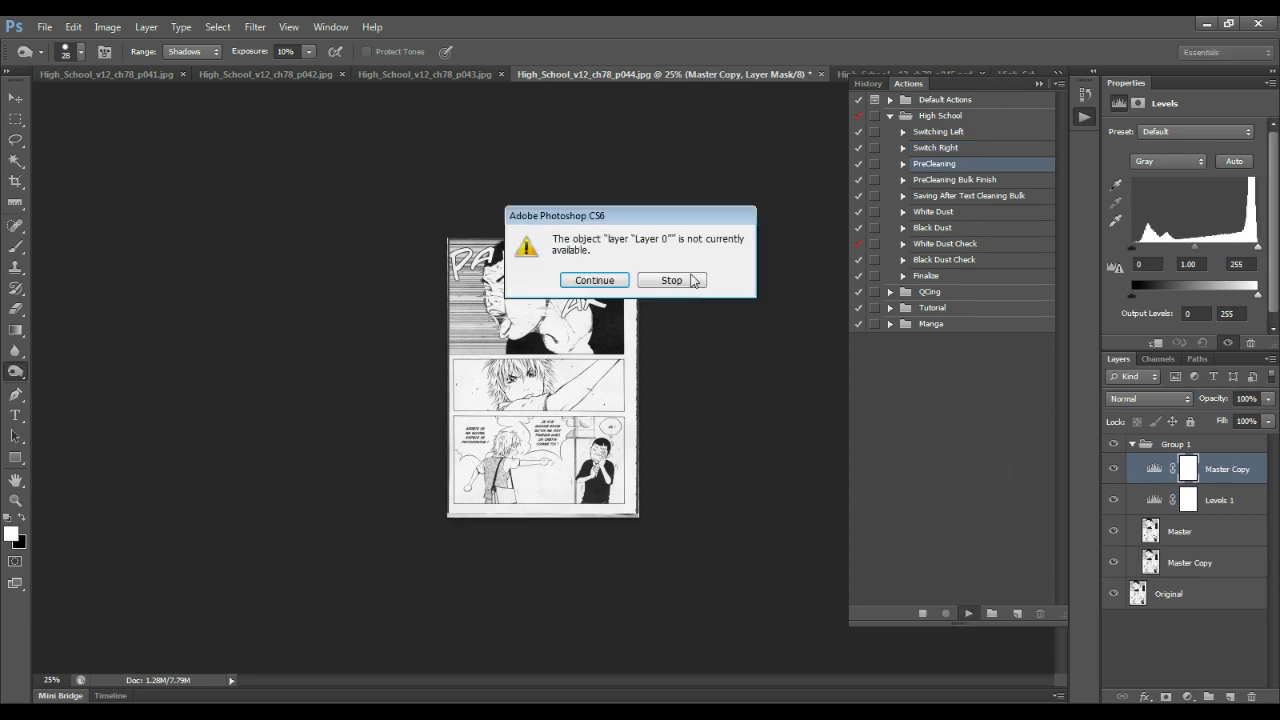
left_click(671, 280)
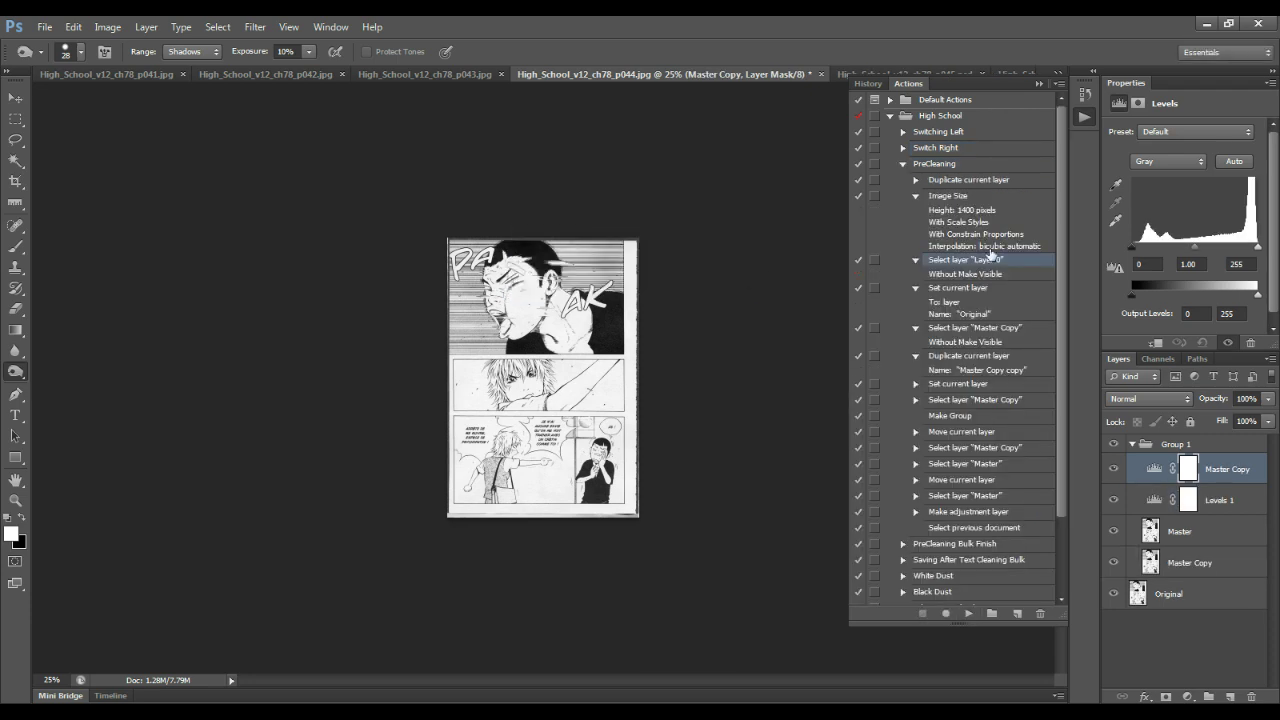
left_click(903, 164)
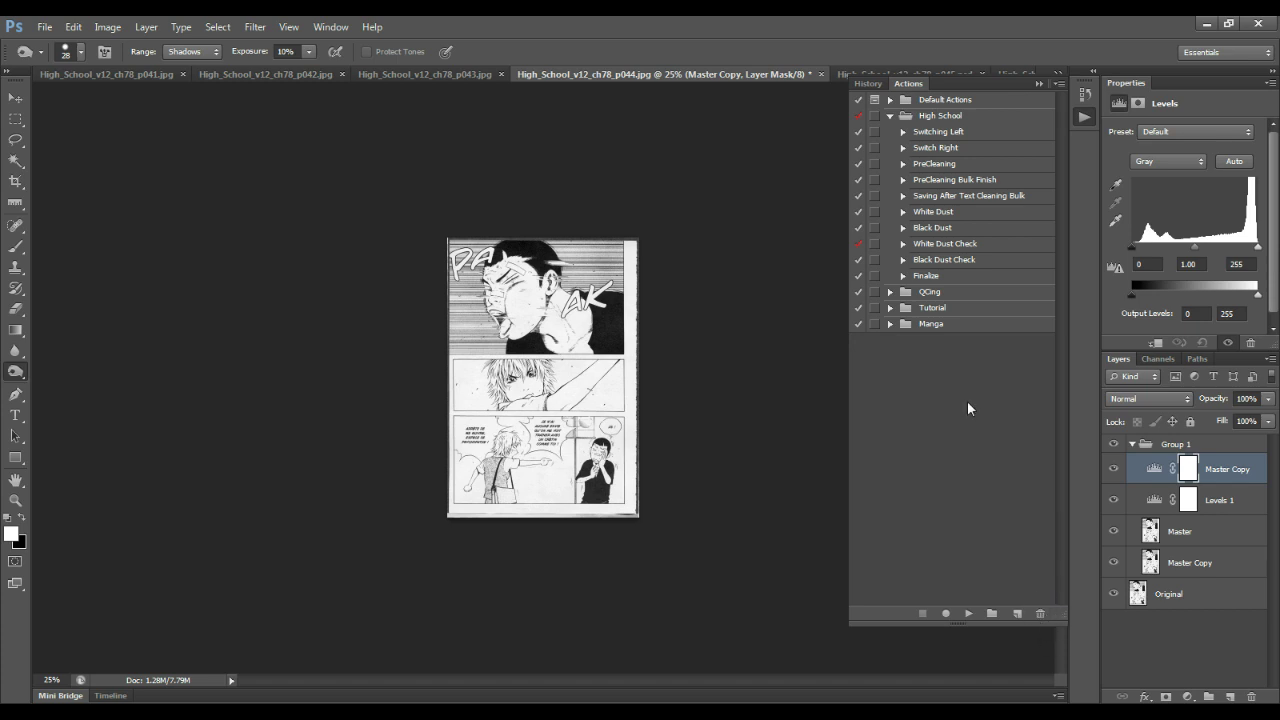
Create a new action set named Set 1 below the Manga set
left_click(982, 324)
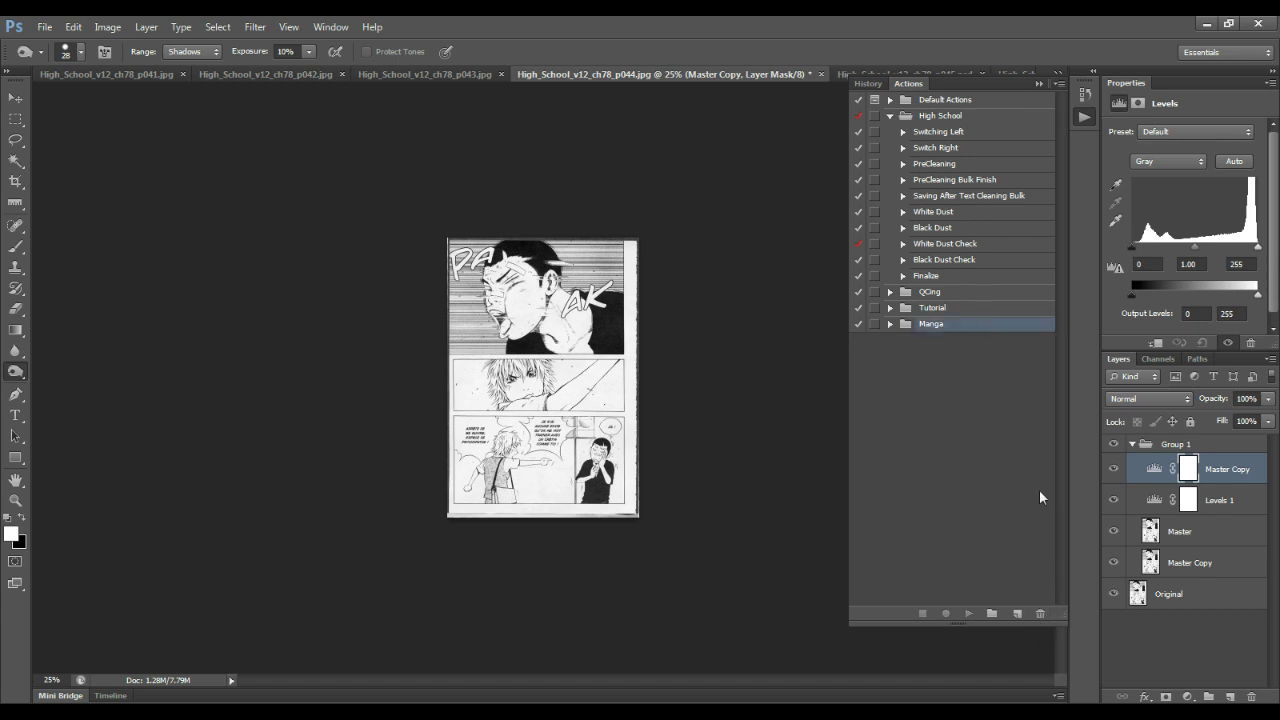
left_click(991, 614)
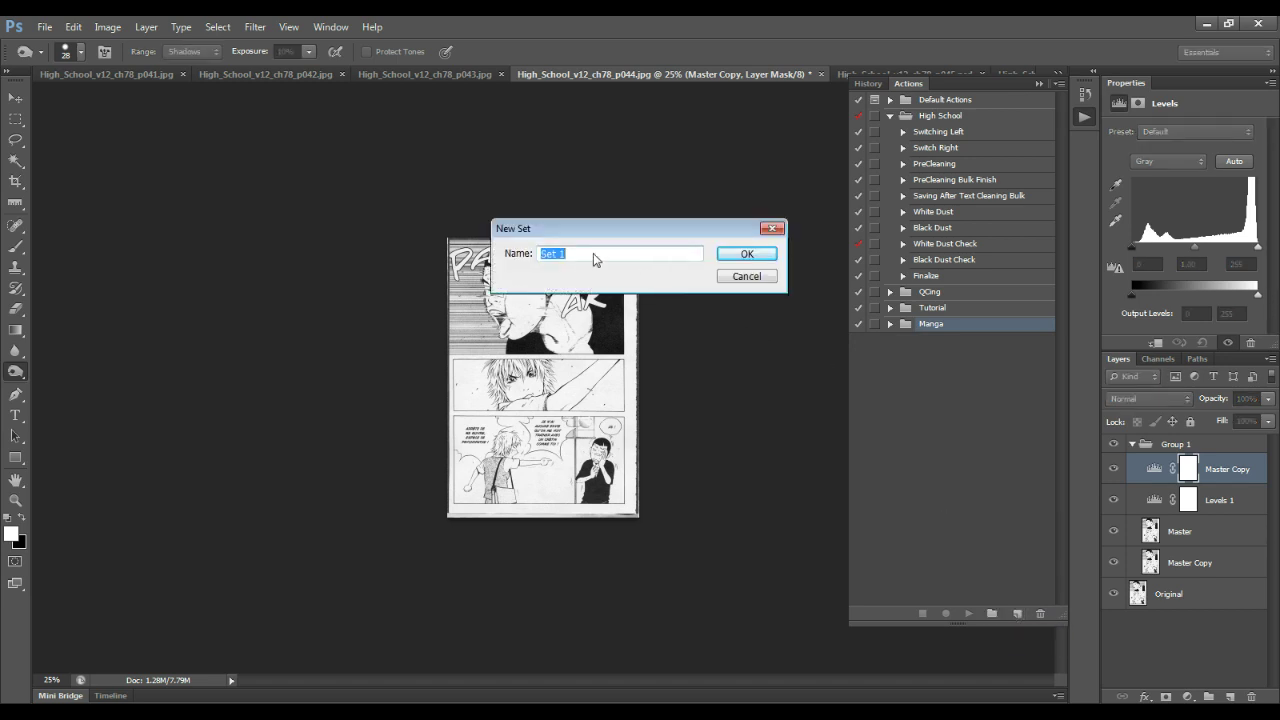
left_click(763, 254)
Create Action 1 in Set 1 with no function key or color and start recording it
left_click(1018, 613)
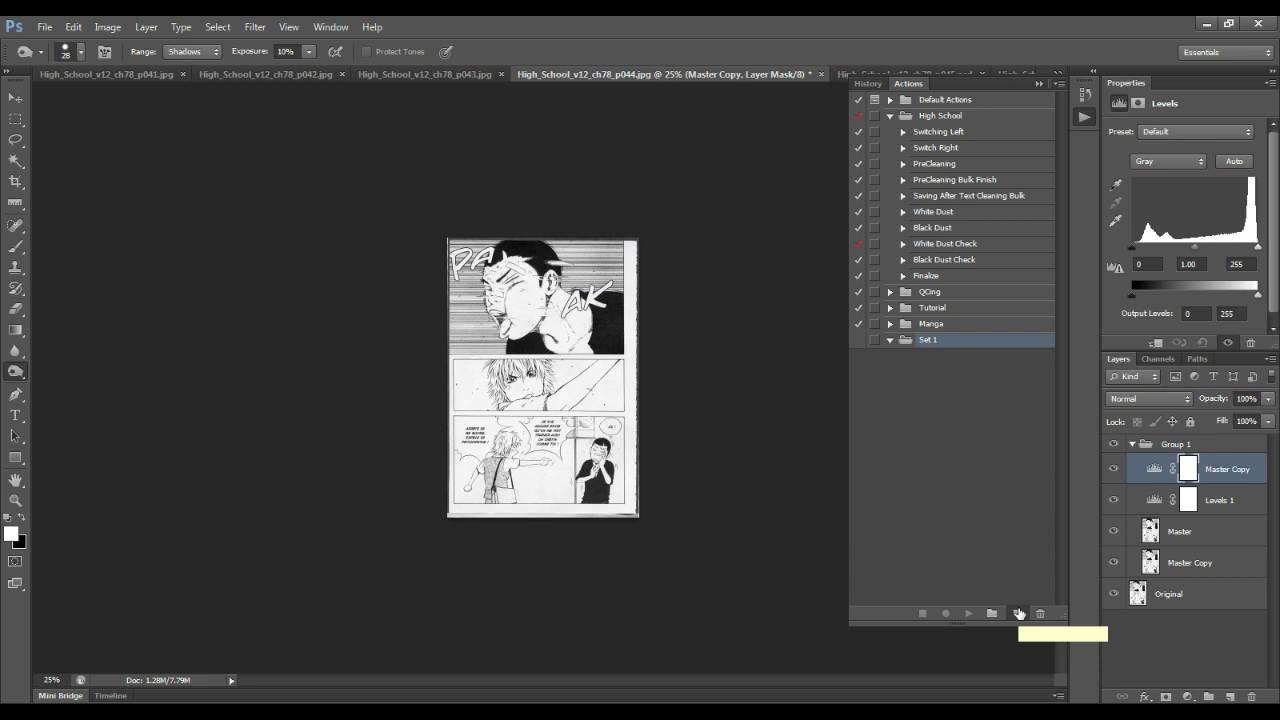
left_click(1018, 615)
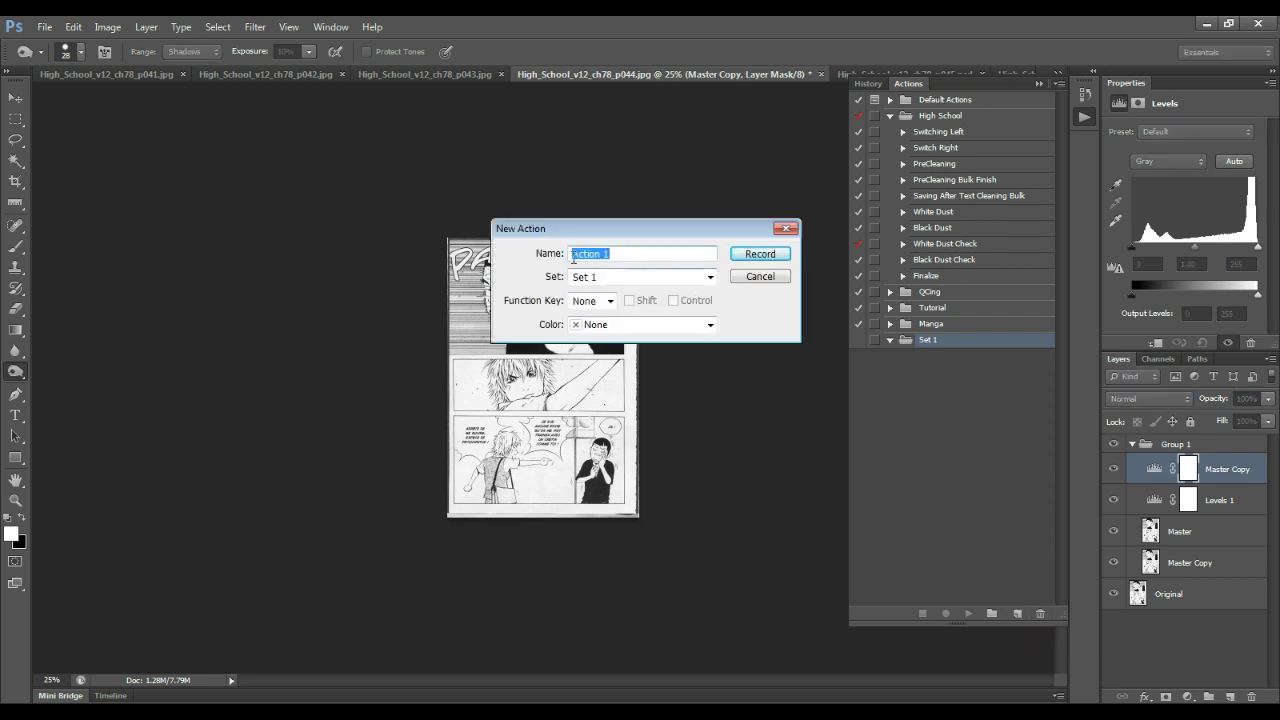
left_click(660, 325)
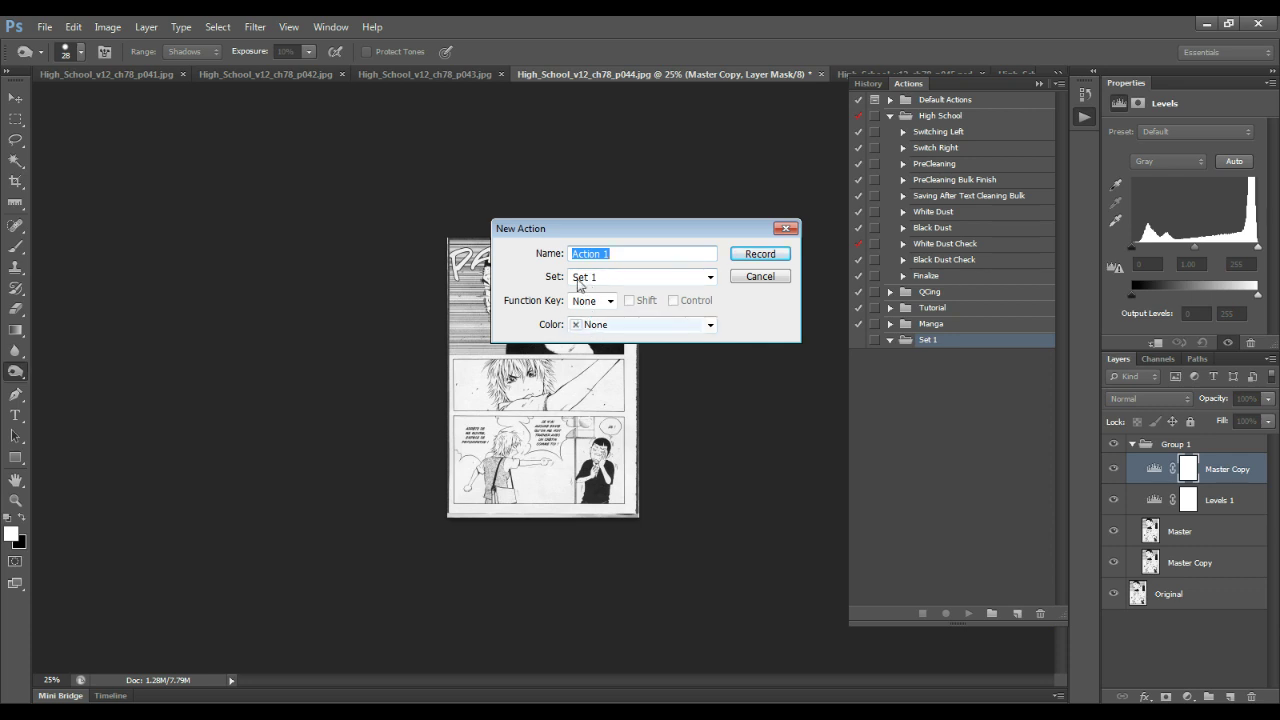
left_click(615, 298)
left_click(608, 301)
left_click(608, 301)
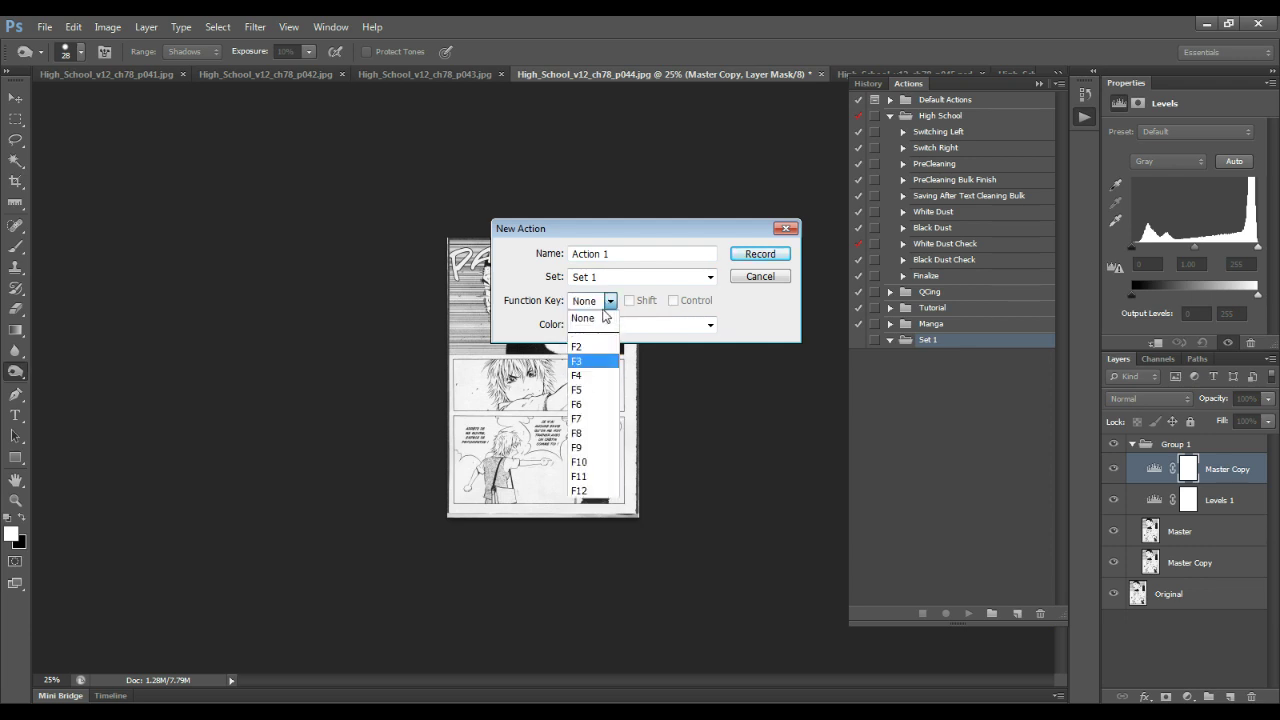
left_click(611, 302)
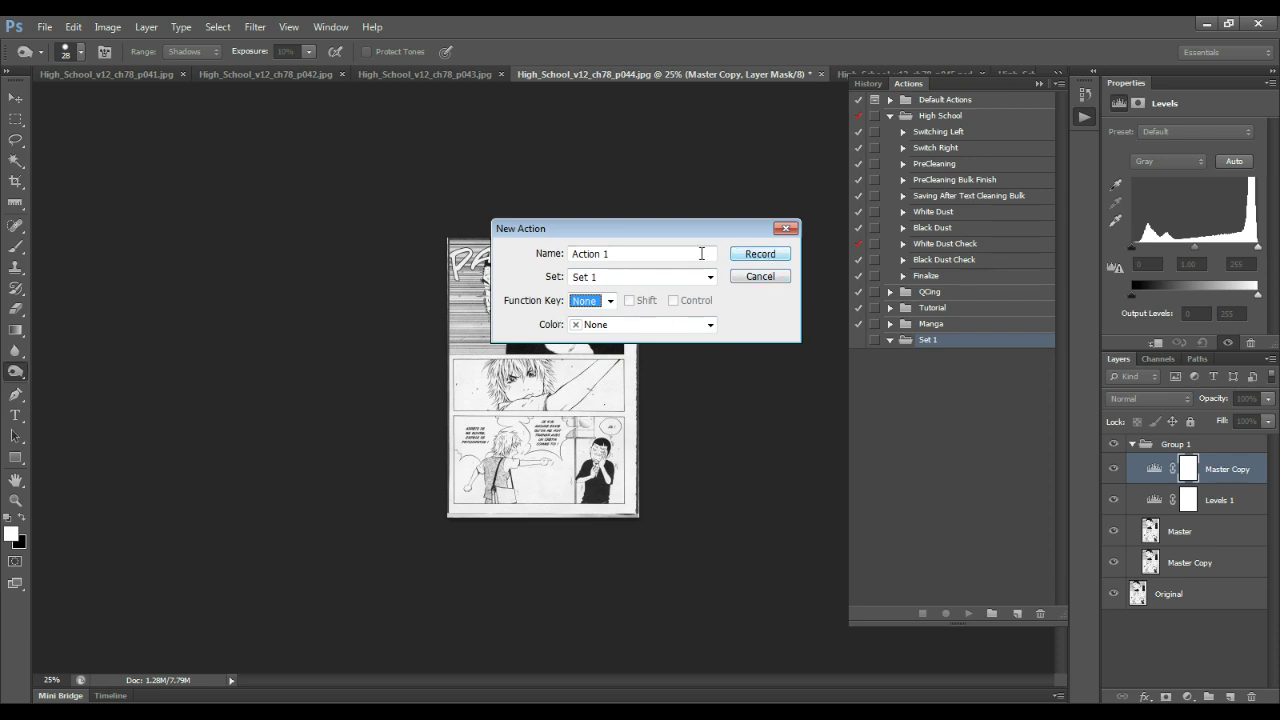
left_click(760, 254)
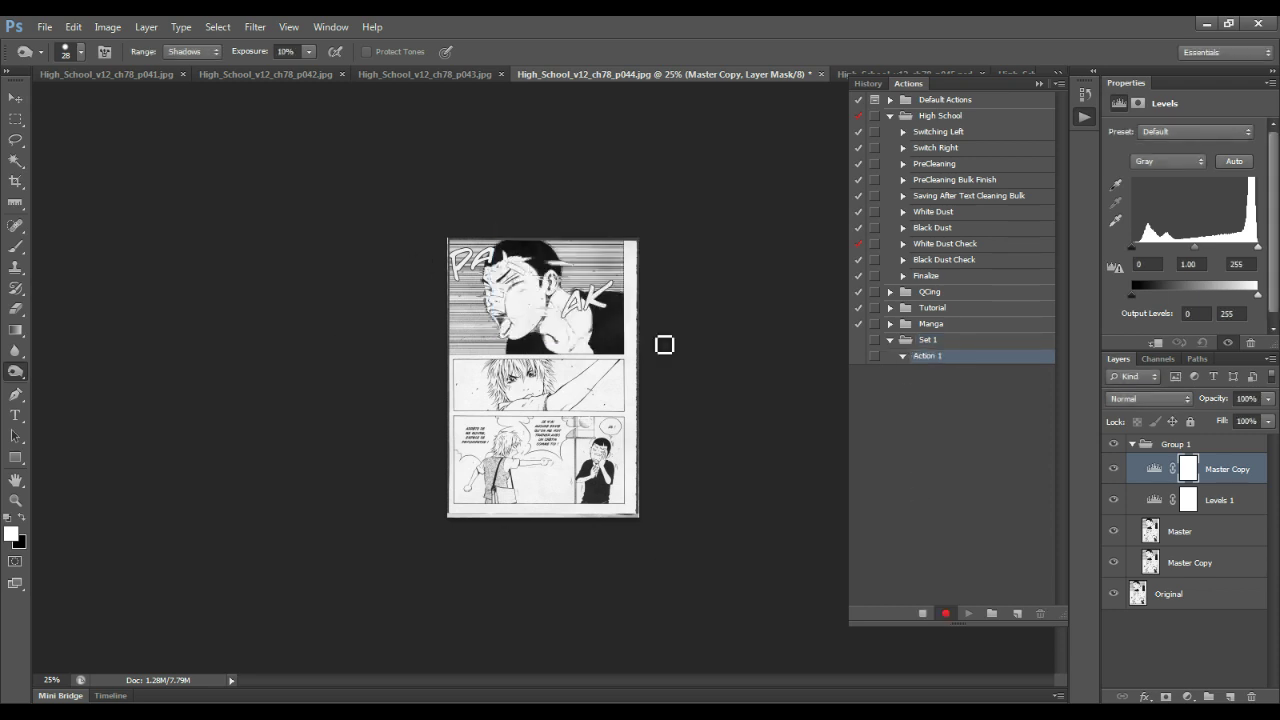
Record two Paint Bucket fills on the page's upper panel, and erase freehand on the Master Copy adjustment layer's mask with the Eraser
left_click(16, 338)
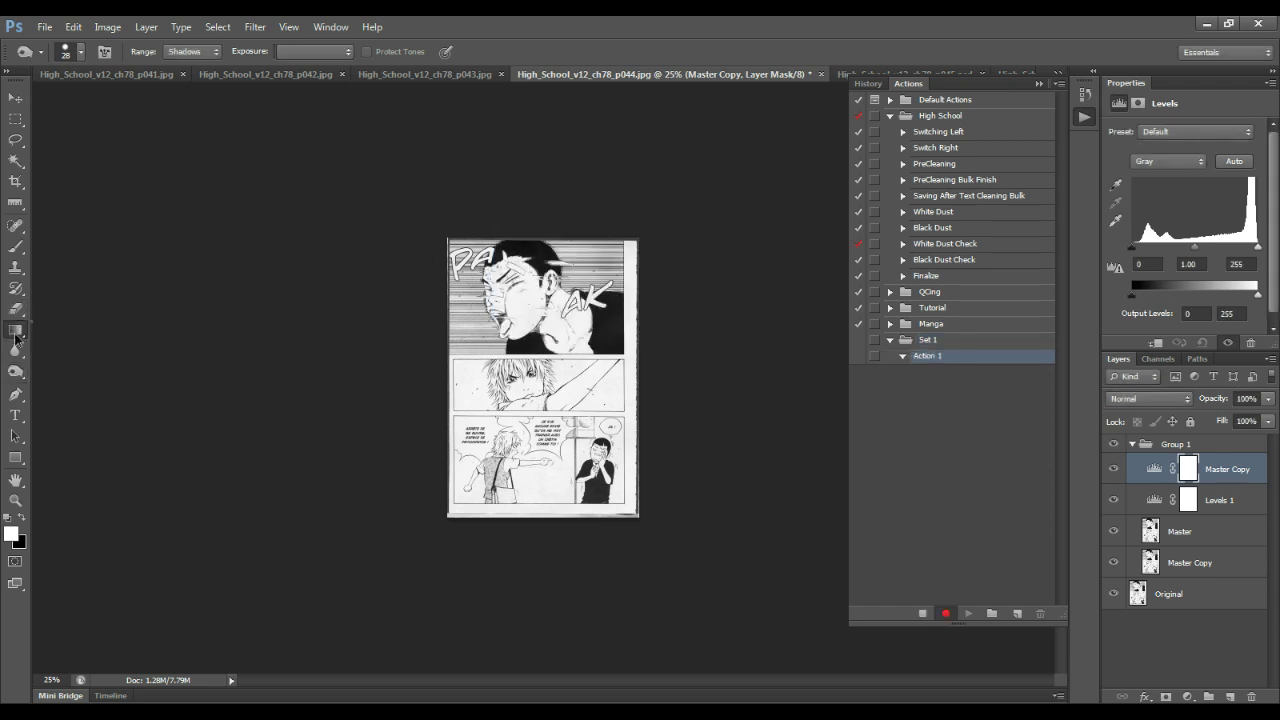
left_click(68, 340)
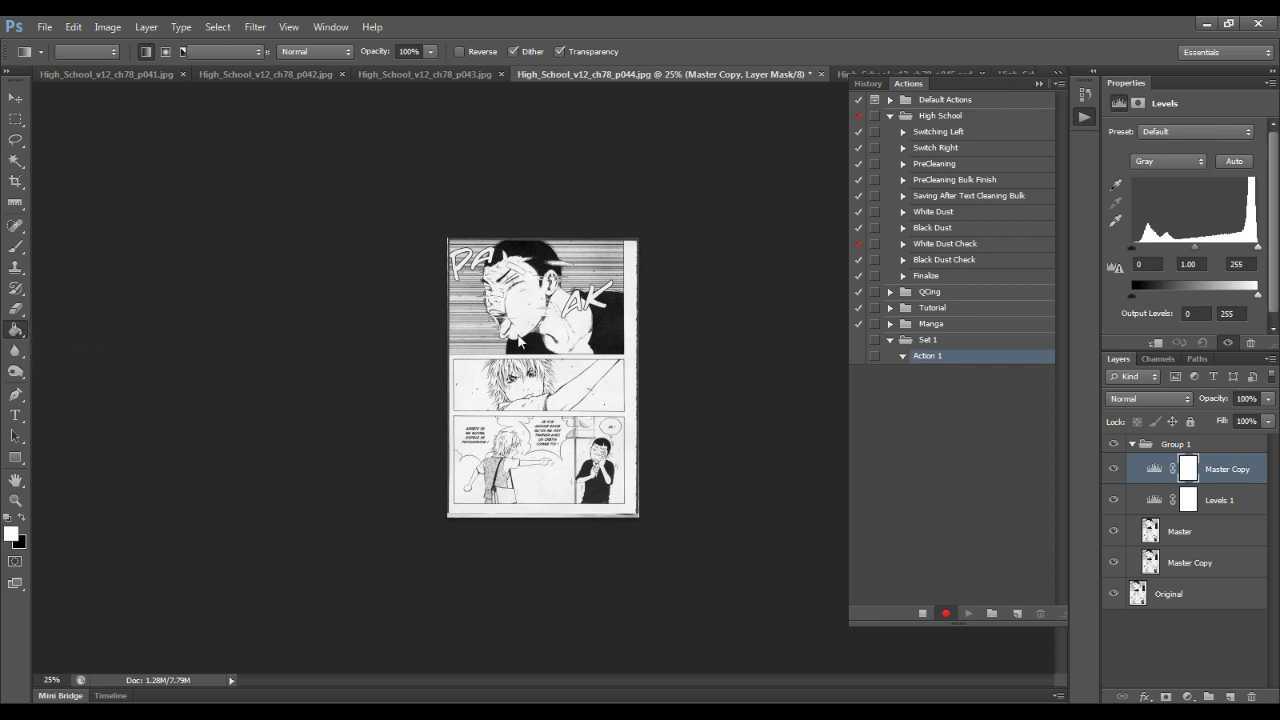
left_click(522, 344)
left_click(526, 346)
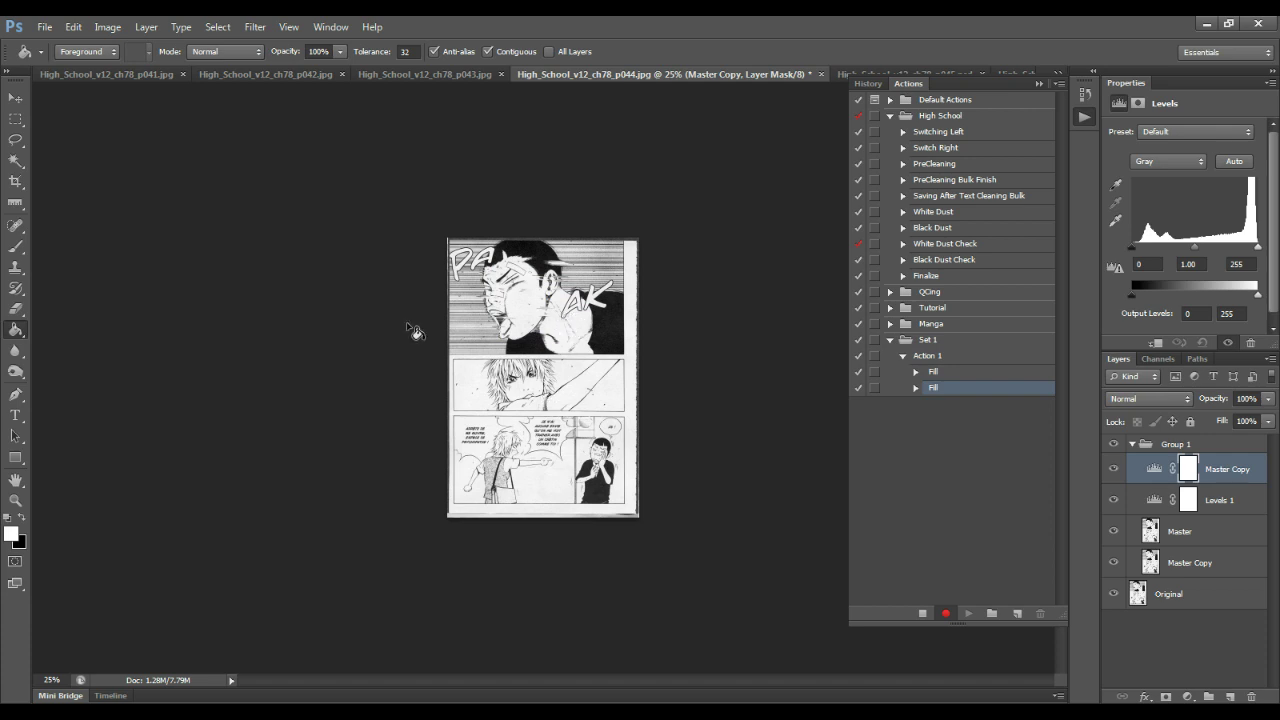
left_click_drag(15, 308, 75, 309)
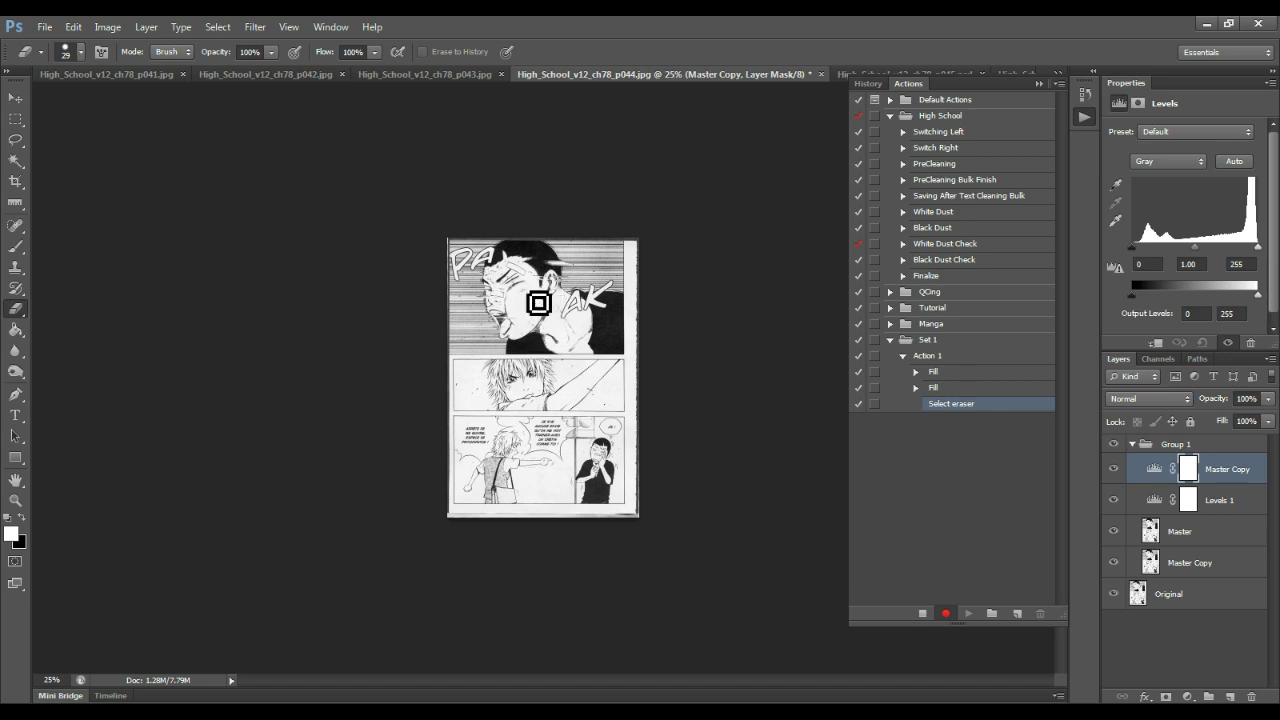
Record selecting the Master layer and scribbling over the upper panel with the Brush, and stop recording Action 1
left_click(1240, 538)
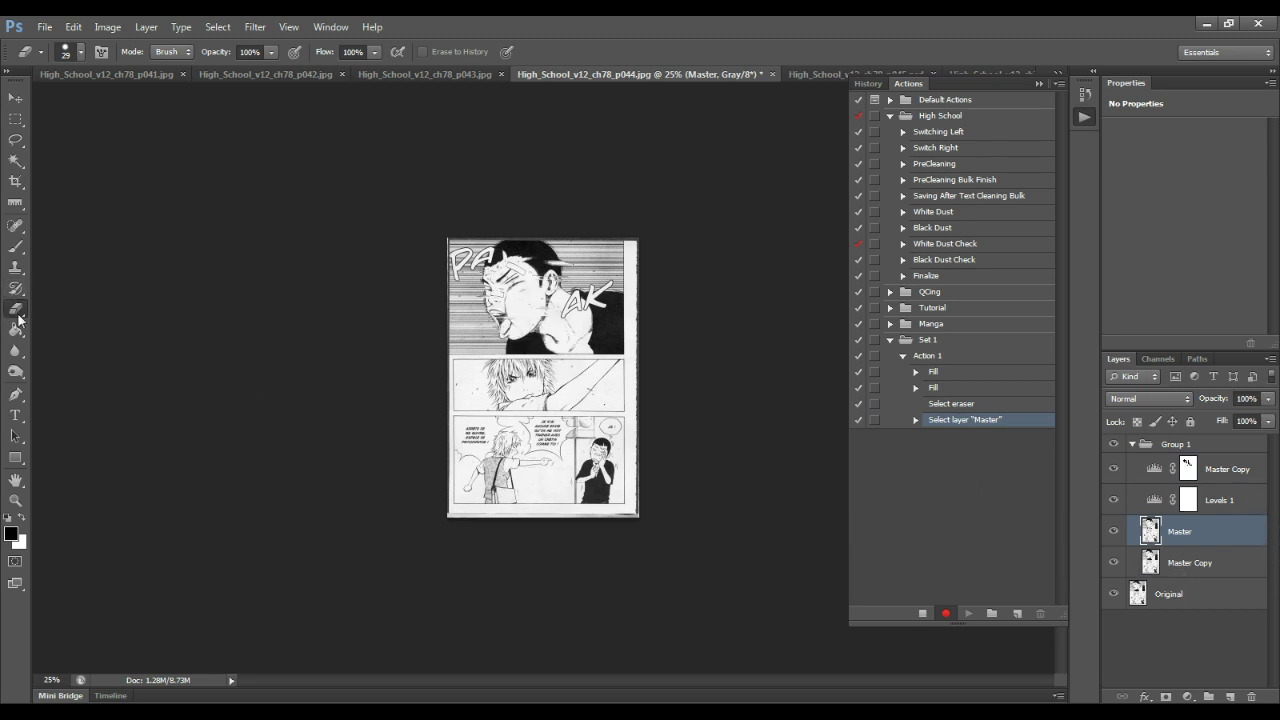
left_click(15, 246)
mouse_move(505, 315)
left_mouse_down()
mouse_move(547, 306)
mouse_move(490, 342)
mouse_move(548, 370)
left_mouse_up()
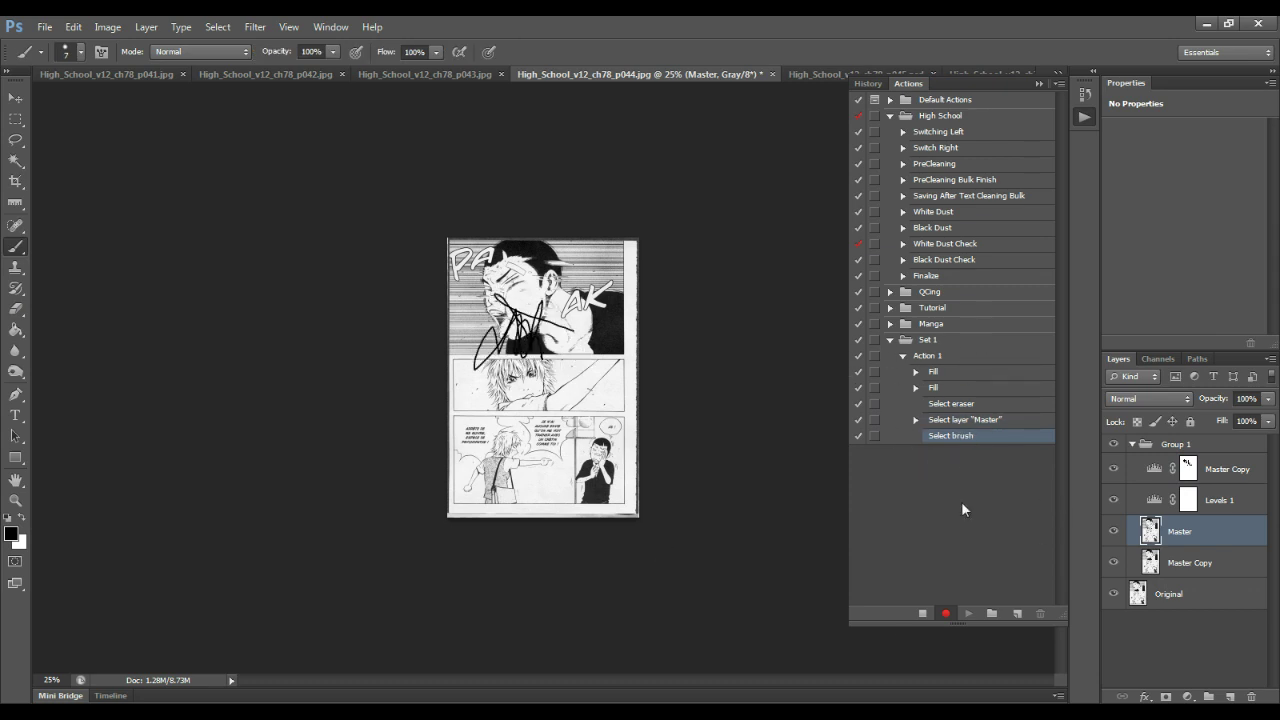
left_click(923, 608)
Select Action 1 and hide and reshow the Master layer to check which layer holds the brush scribble
left_click(927, 358)
left_click(968, 613)
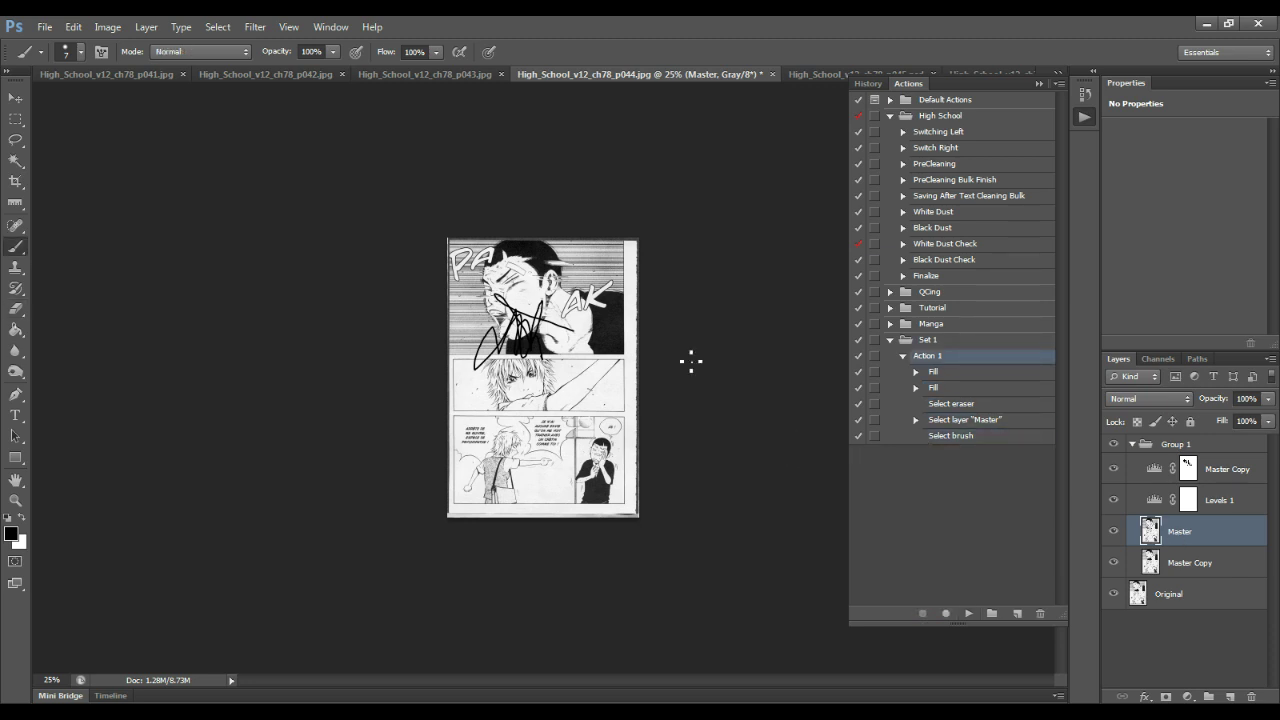
left_click(1114, 531)
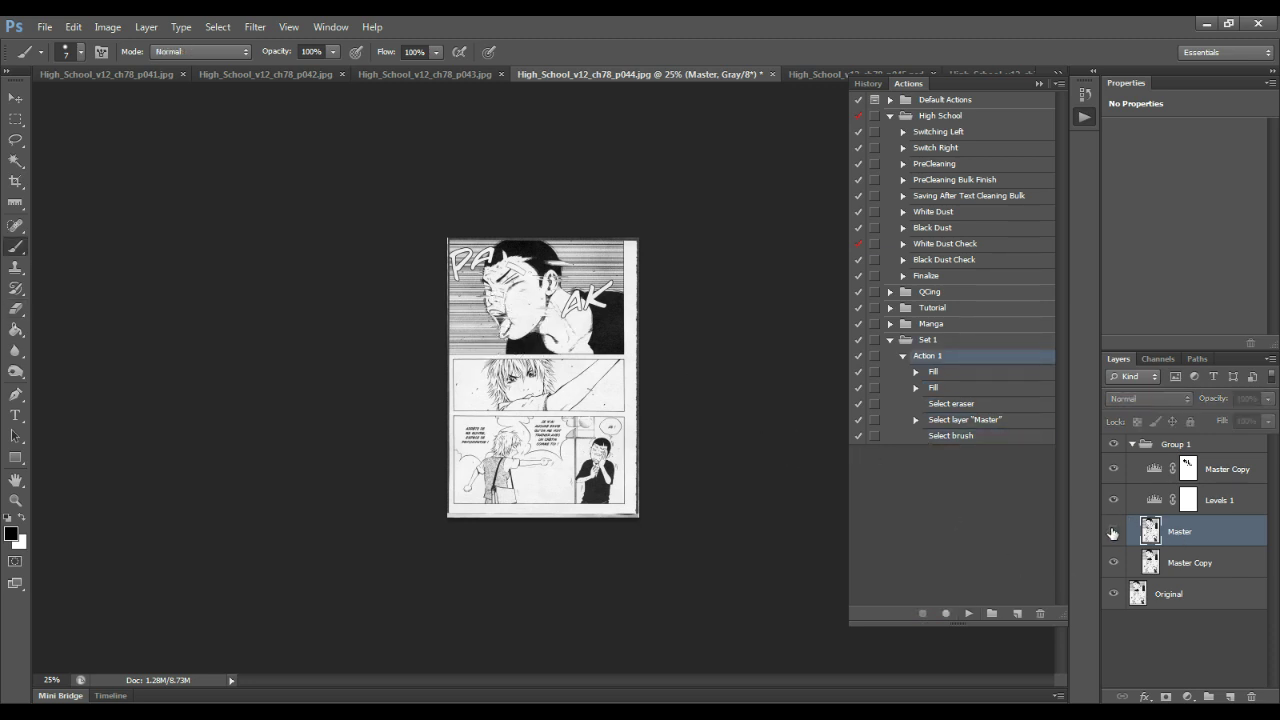
left_click(1114, 531)
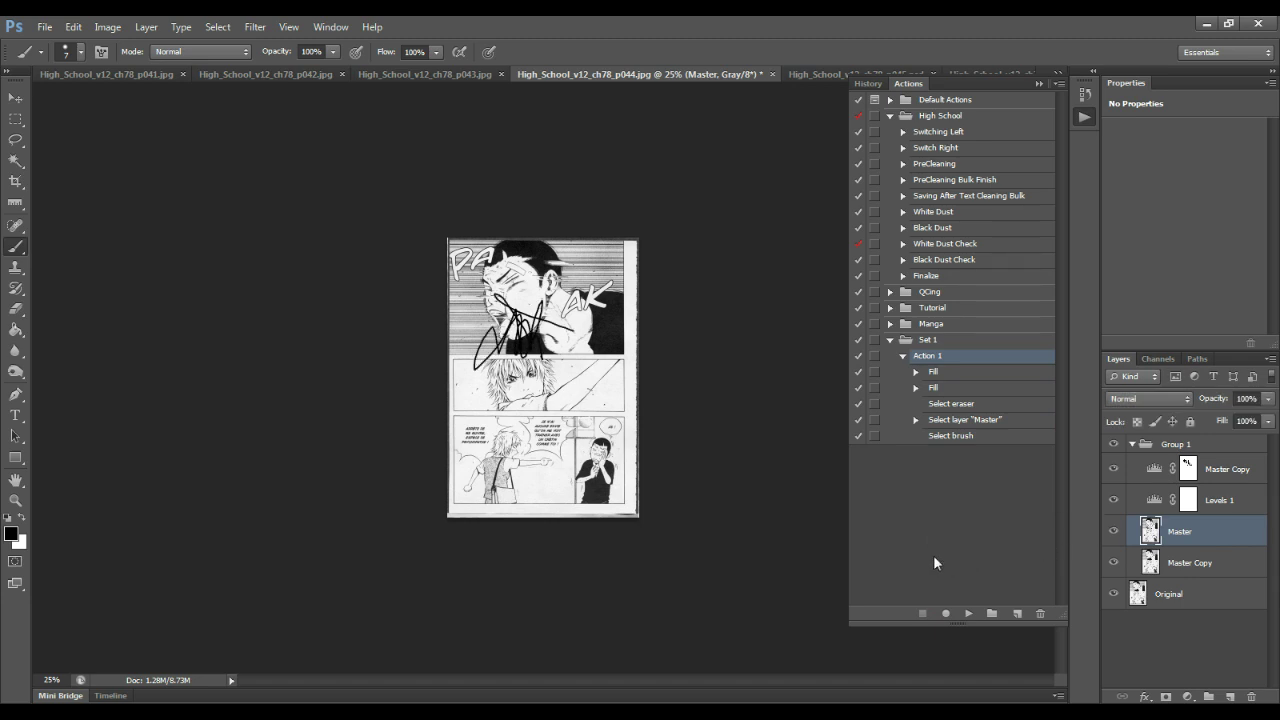
Replace the scribbled Master layer by deleting it and duplicating the Master Copy image layer as Master
key("Delete")
right_click(1192, 531)
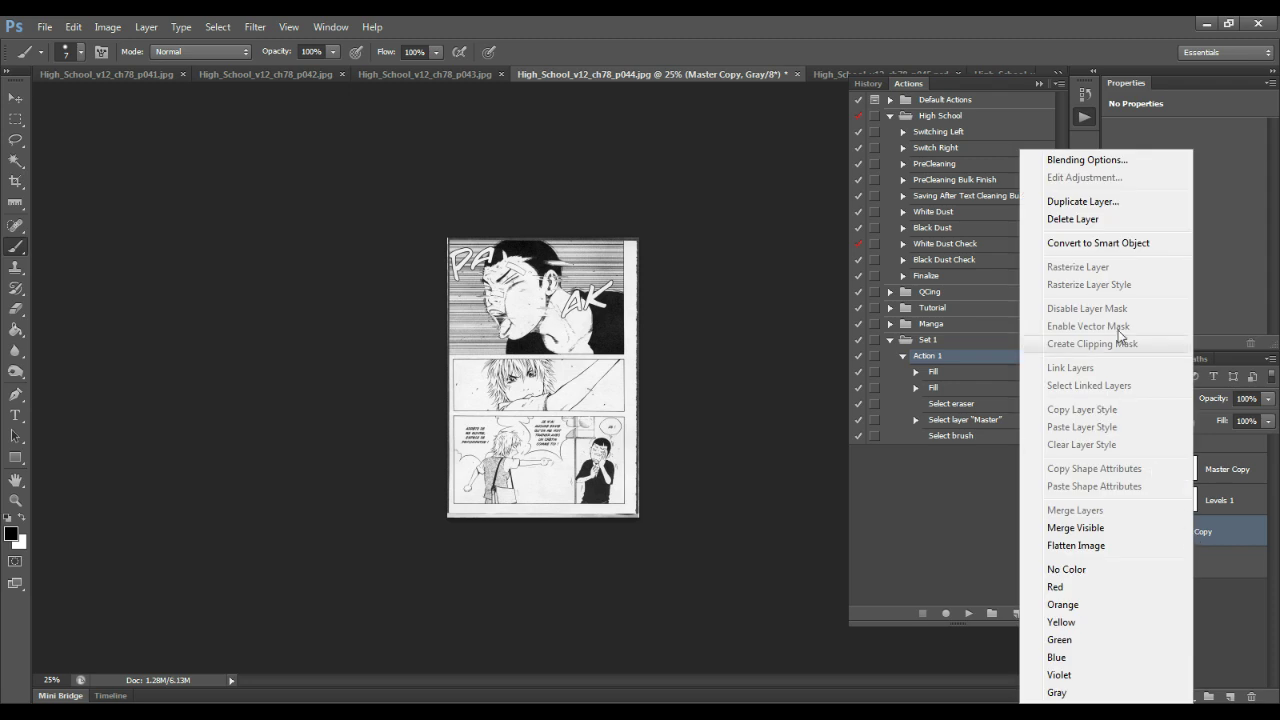
left_click(1102, 202)
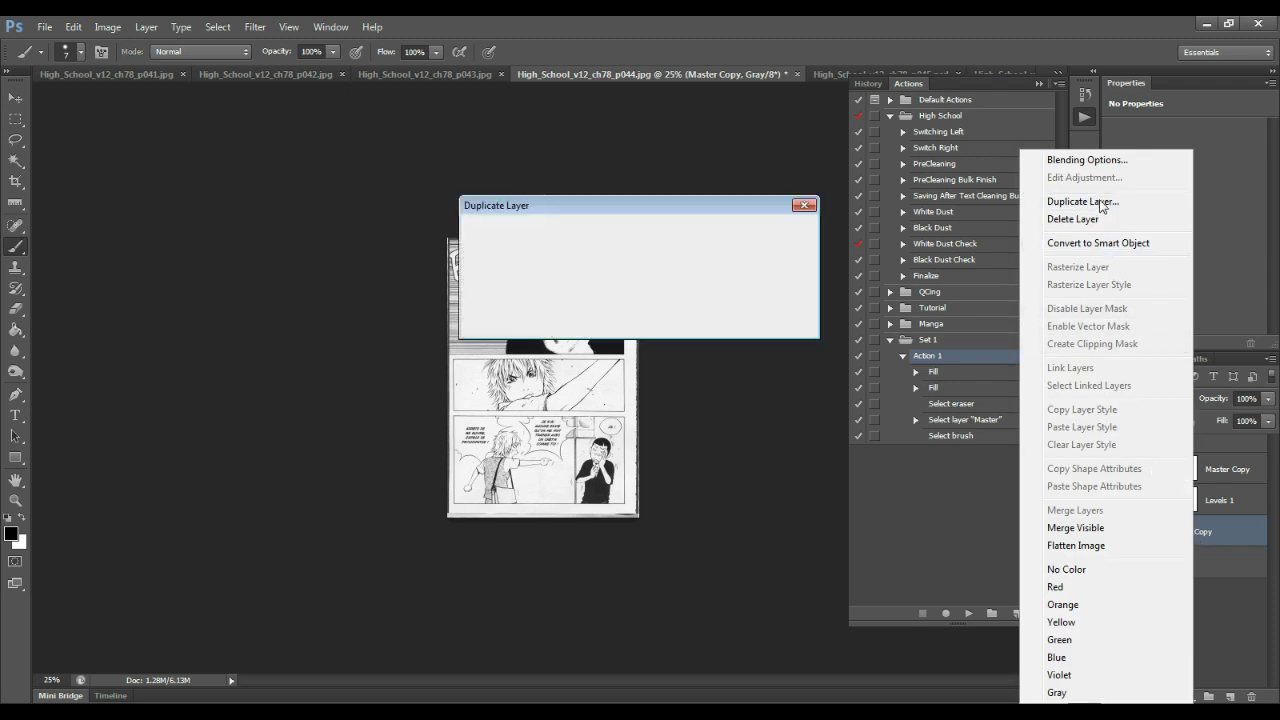
type("Master")
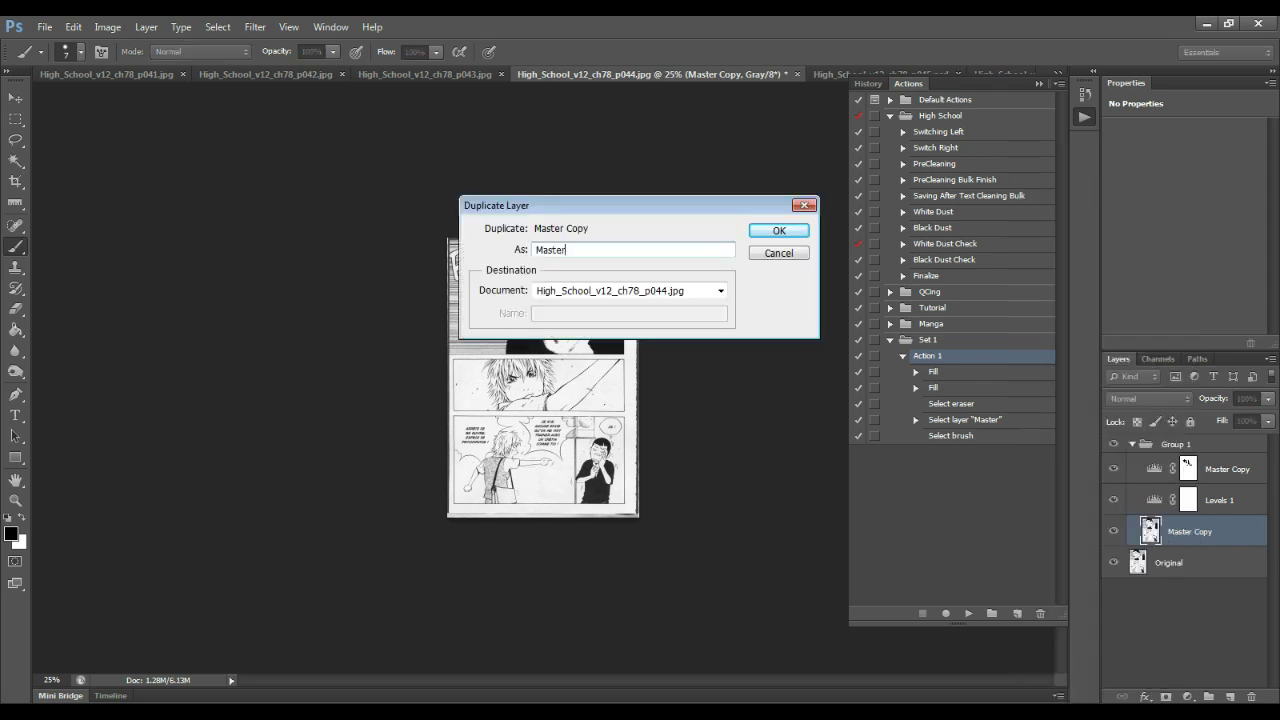
key("Return")
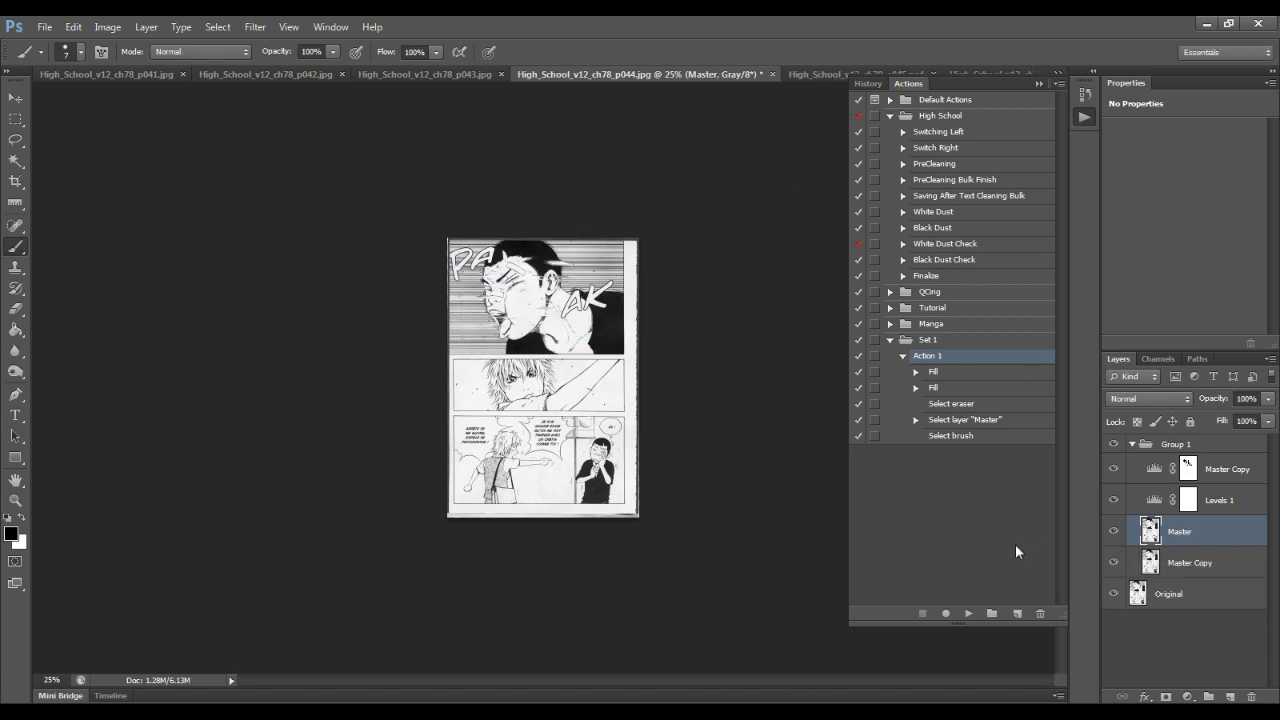
Play Action 1 on the new Master layer, collapse its commands and select the Original layer
left_click(969, 613)
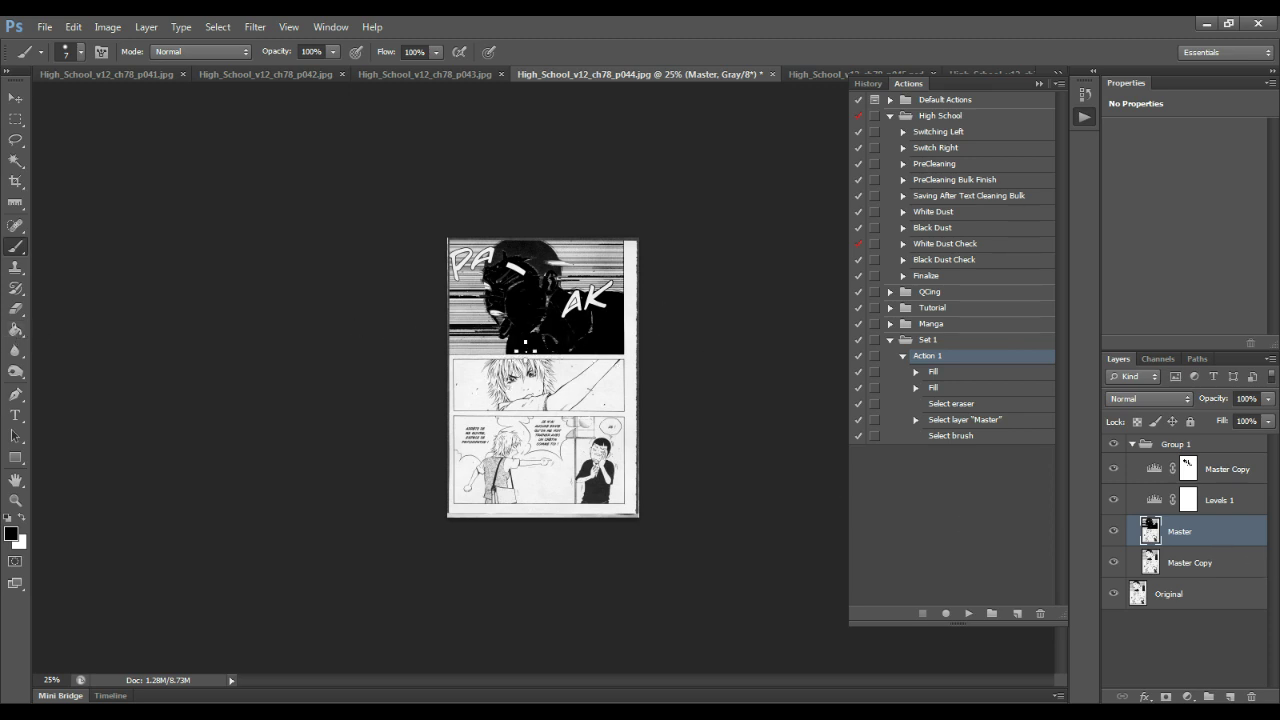
left_click(903, 356)
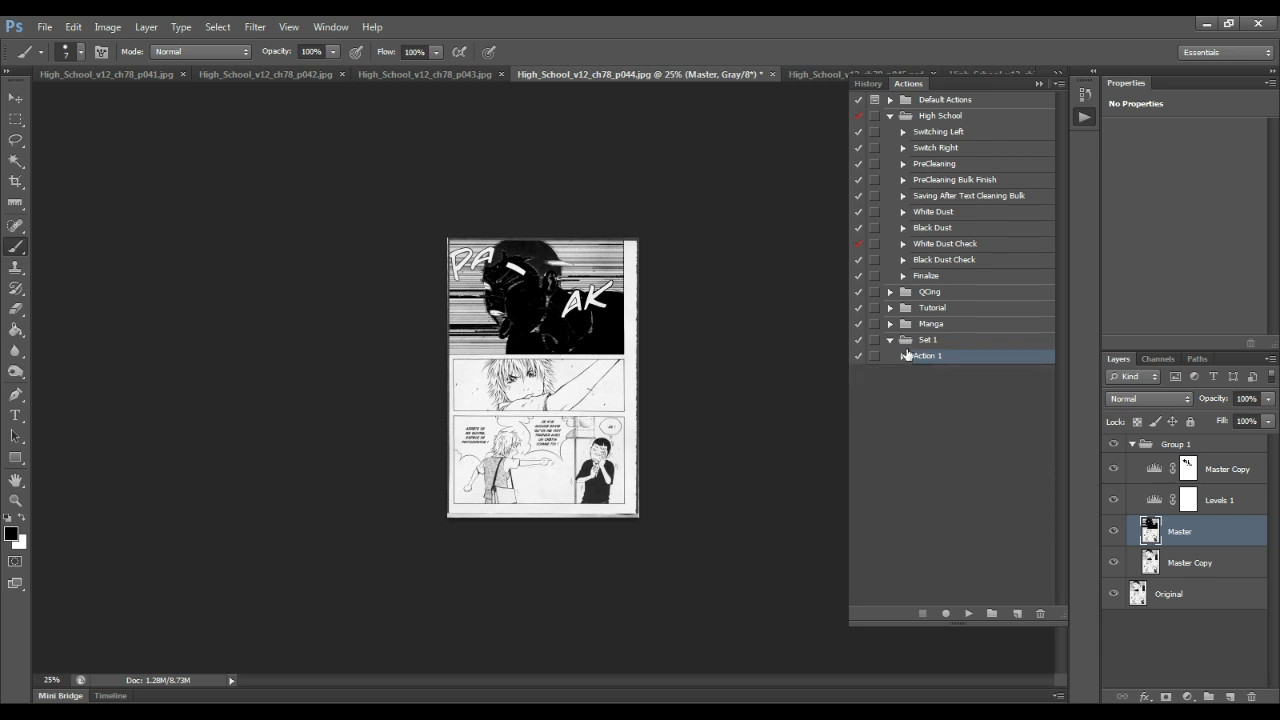
left_click(1192, 596)
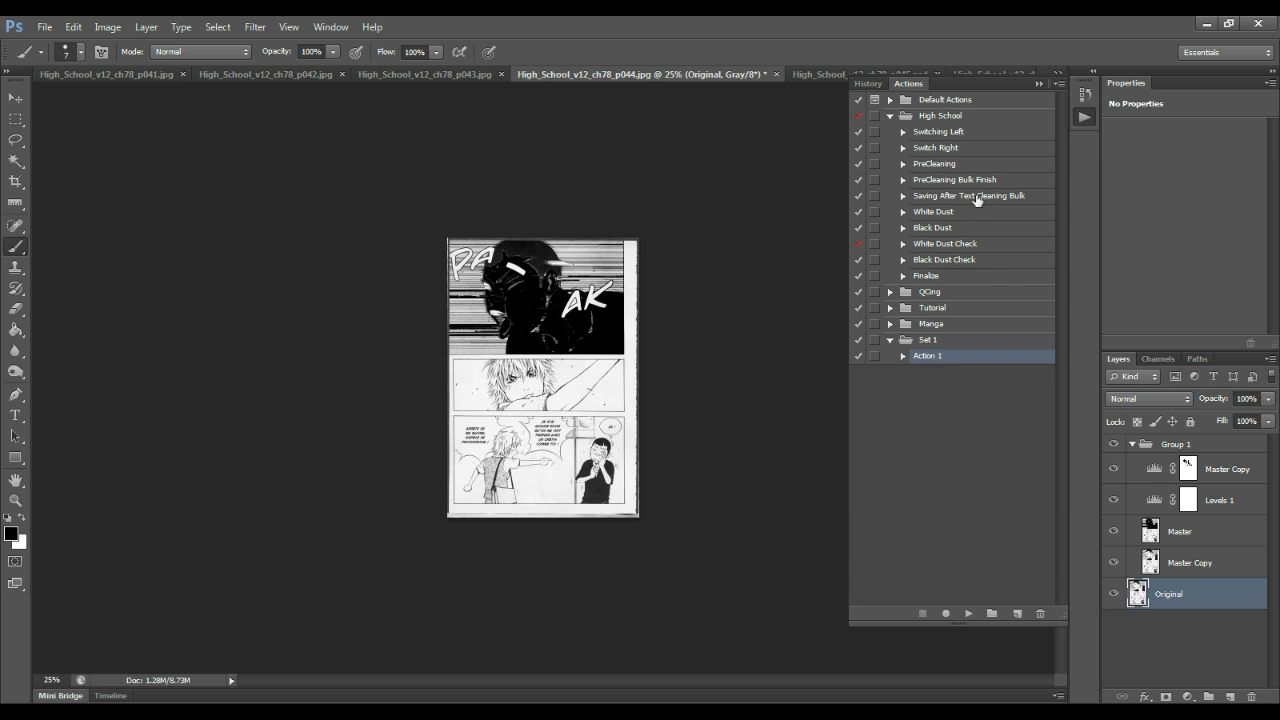
Create Action 2 in Set 1 with no function key or color and start recording it
left_click(946, 295)
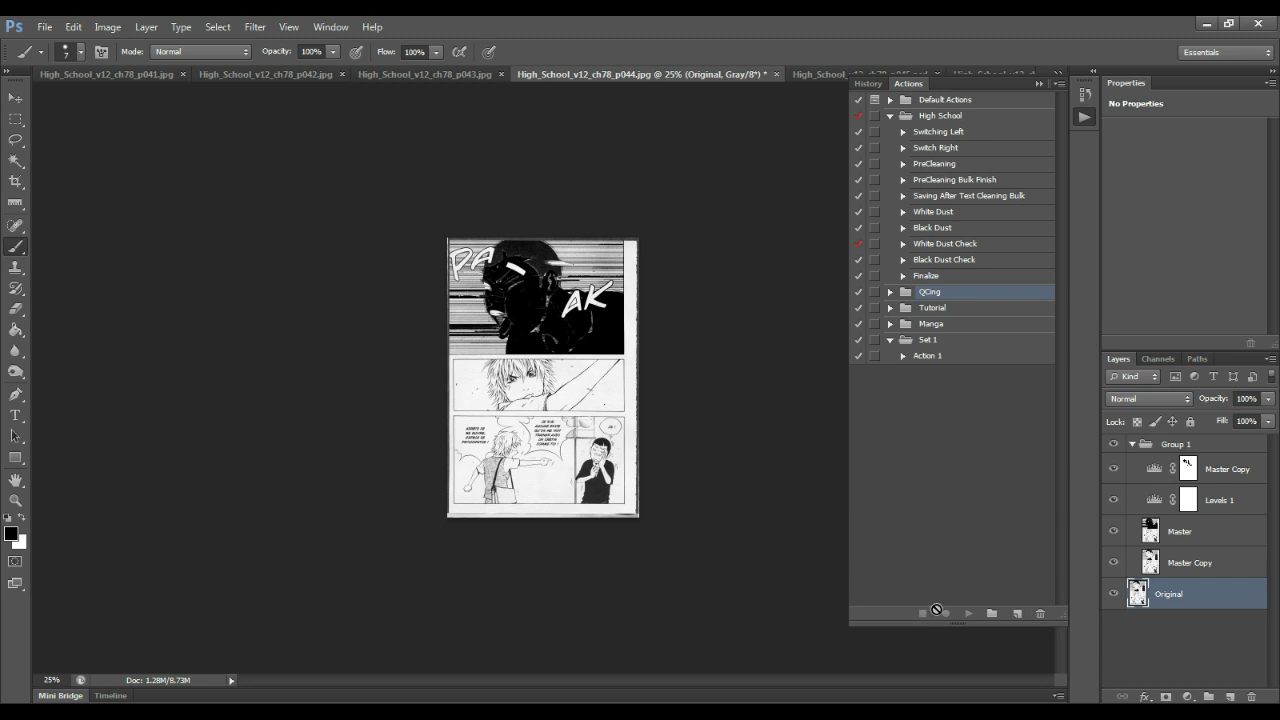
left_click(958, 356)
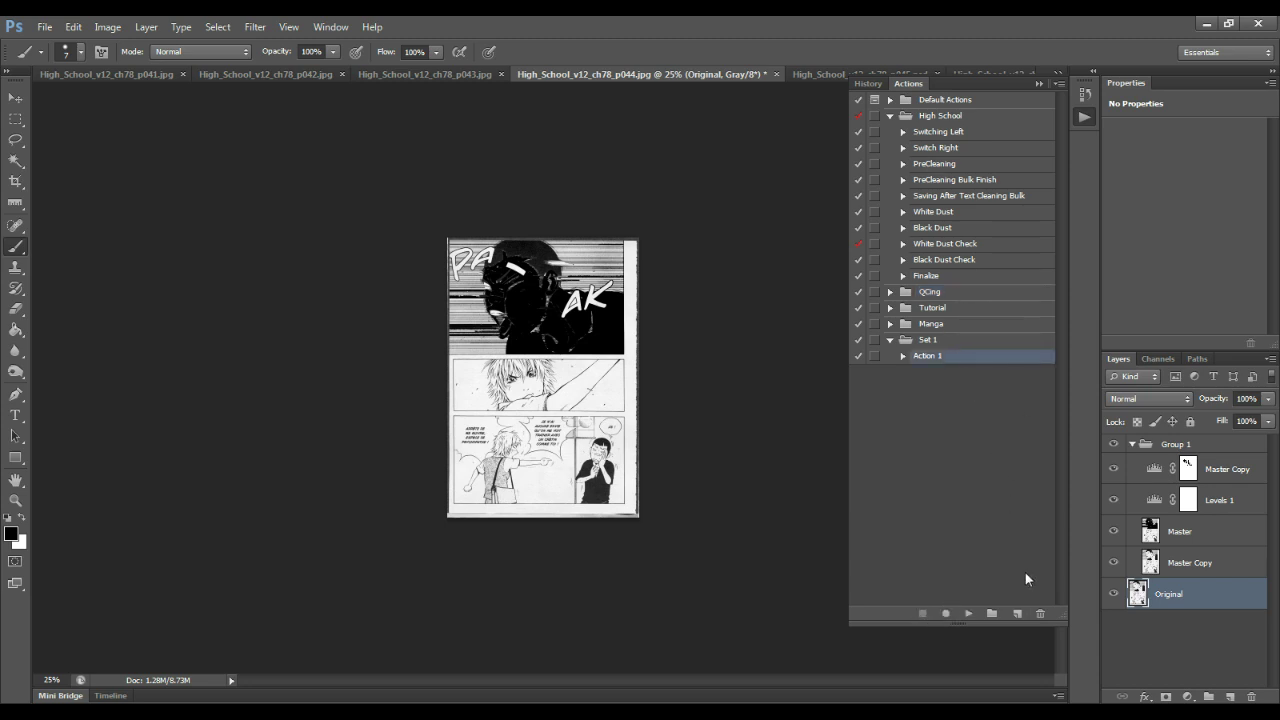
left_click(1019, 612)
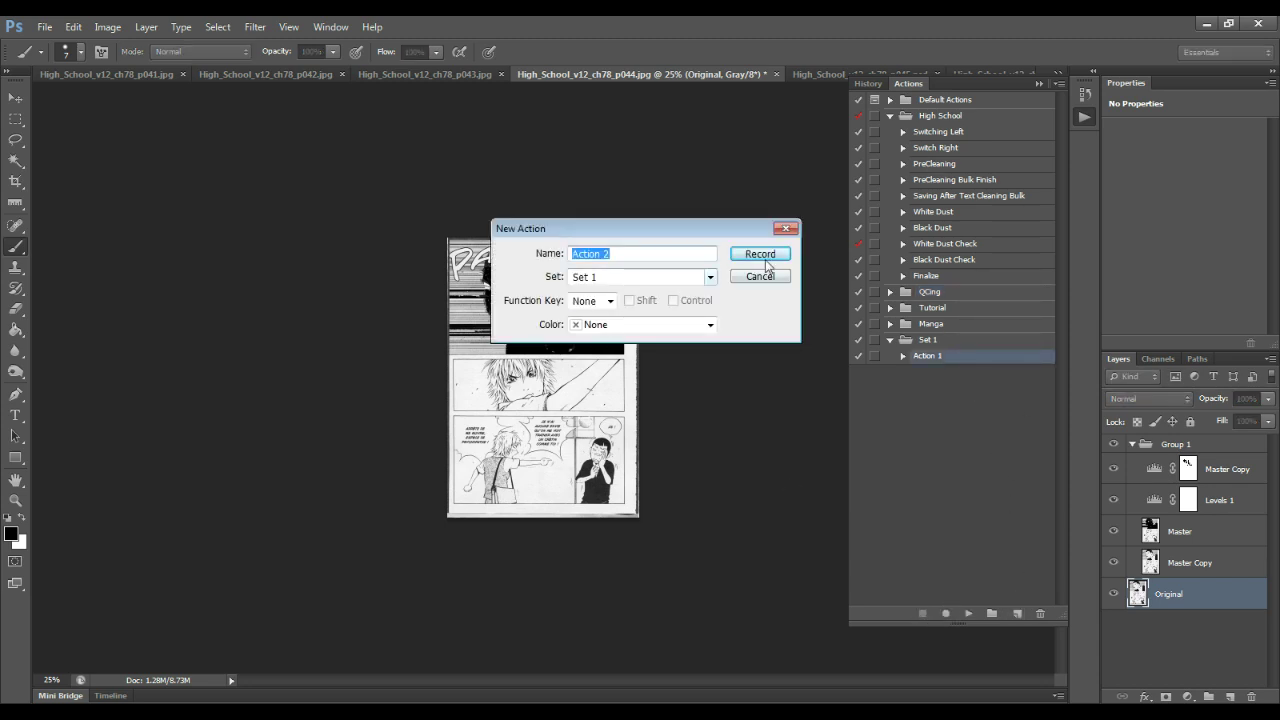
key("Return")
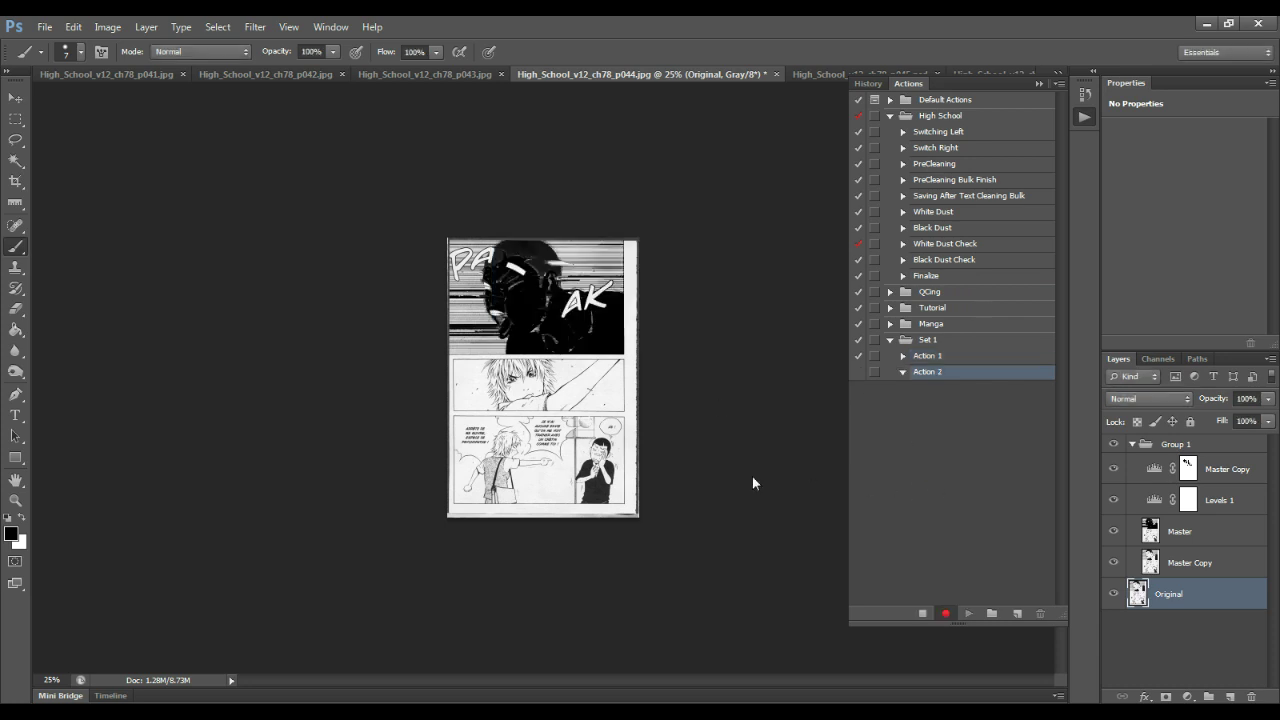
Record adding a blank layer and a Levels adjustment layer directly above the Master Copy image layer
left_click(1216, 567)
left_click(1232, 695)
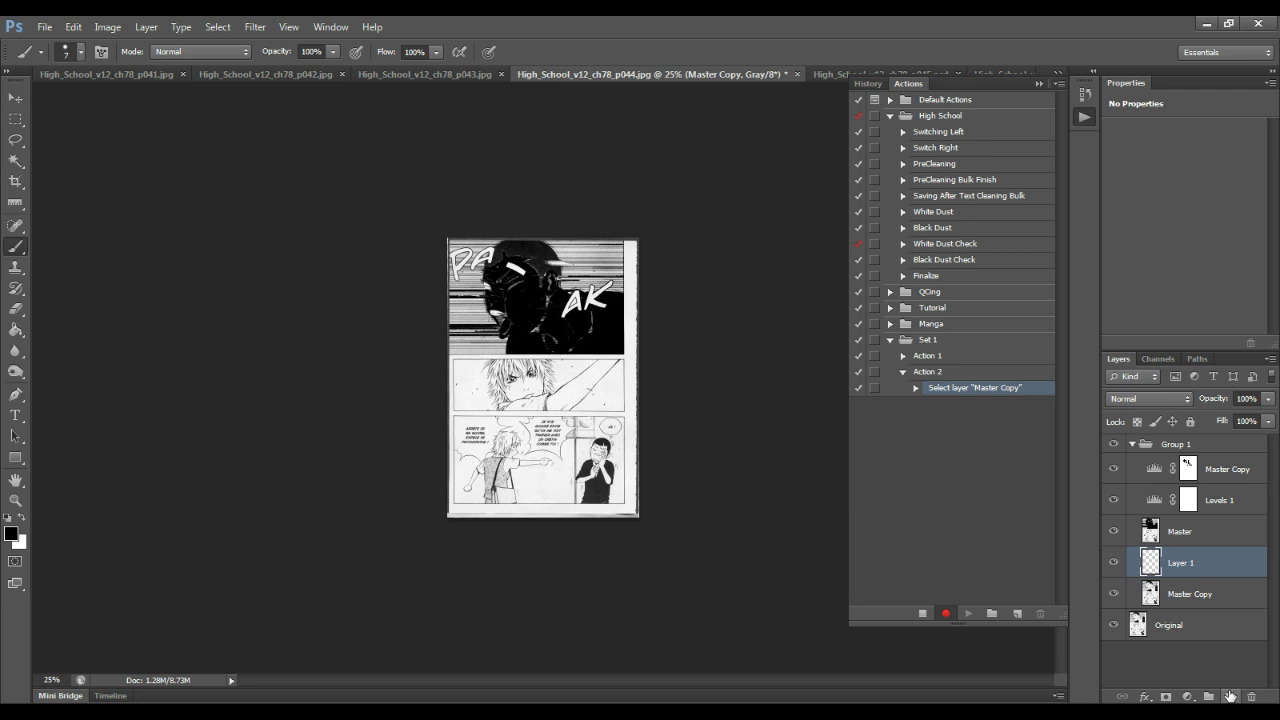
left_click(1188, 695)
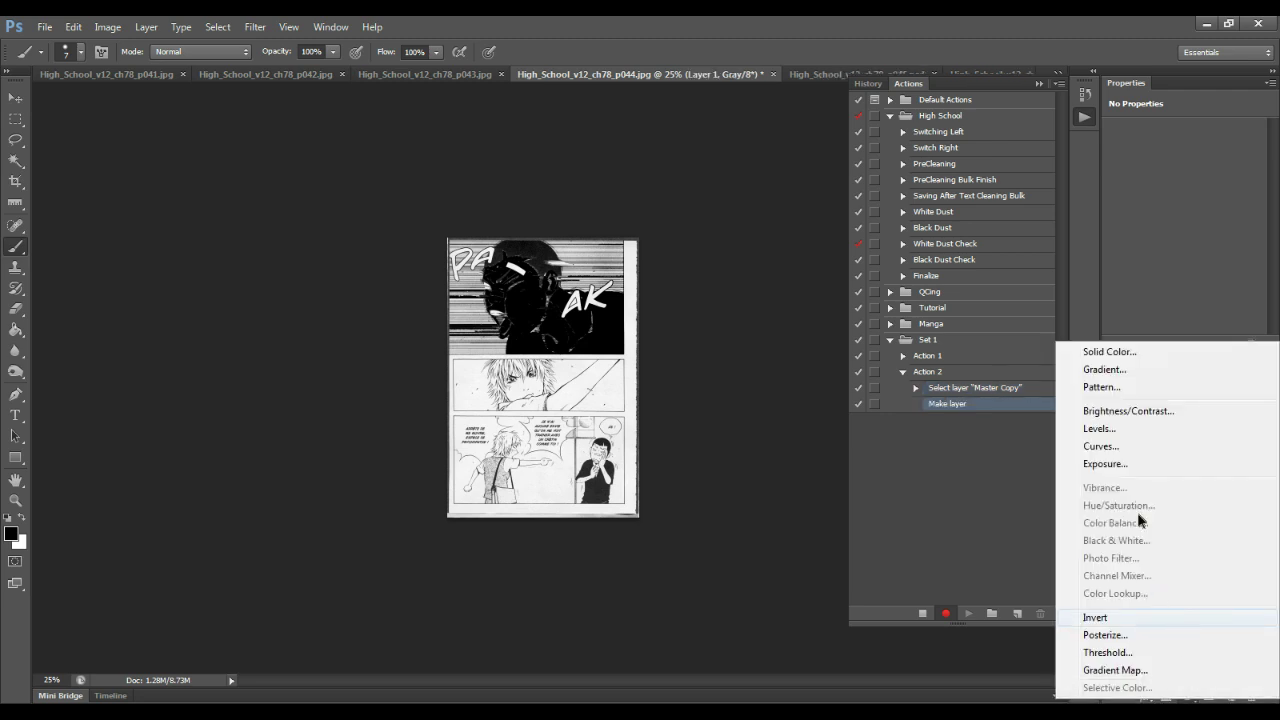
left_click(1099, 428)
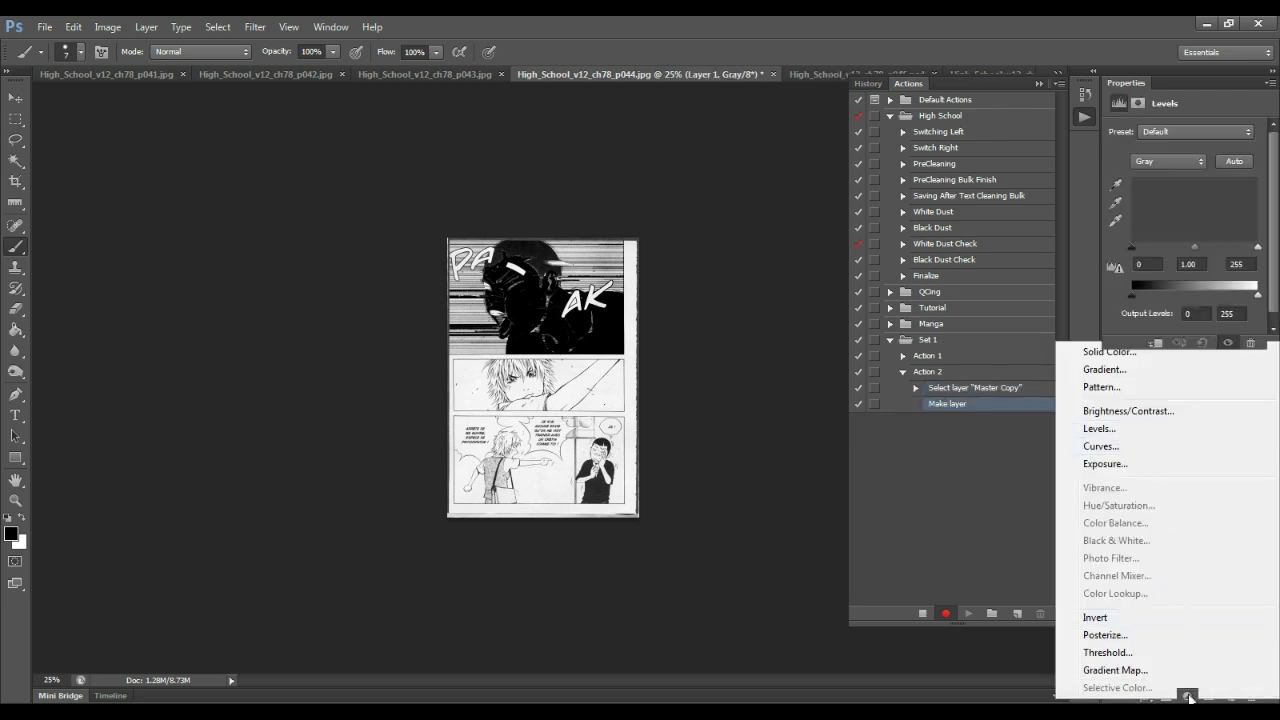
Record adding a Curves adjustment layer and move its black point to input 59, output 0
left_click(1188, 695)
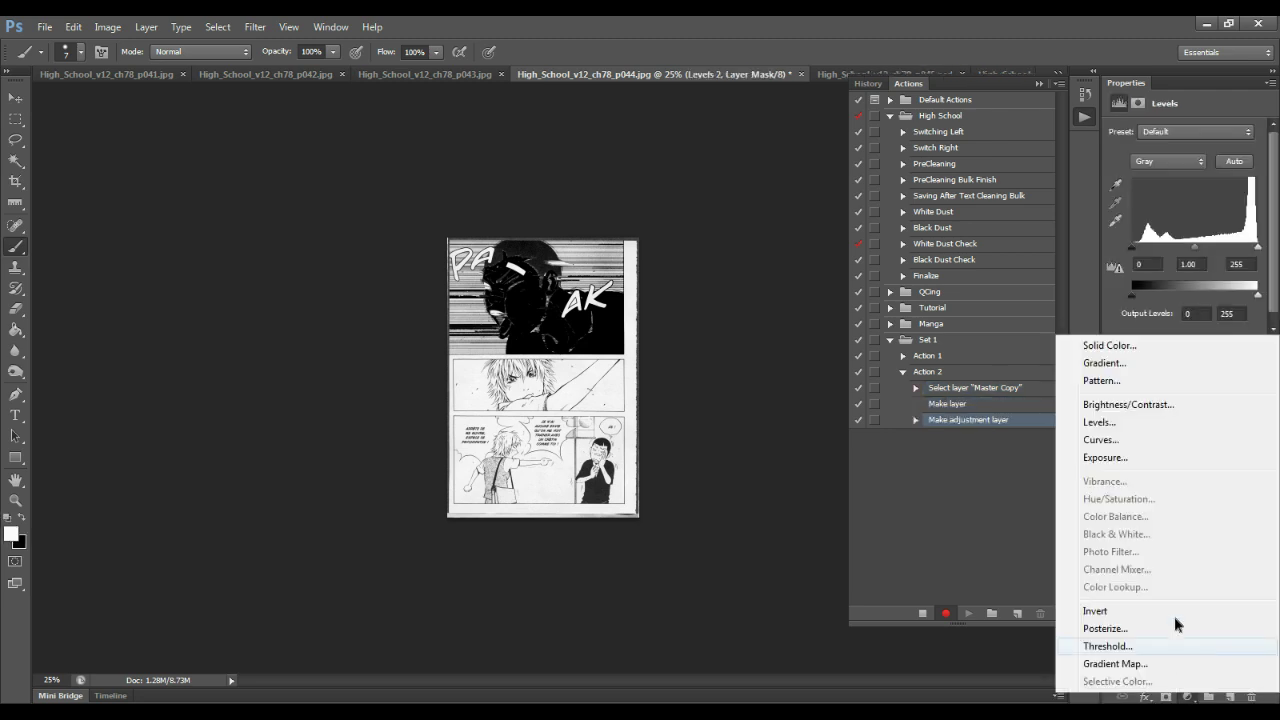
left_click(1133, 442)
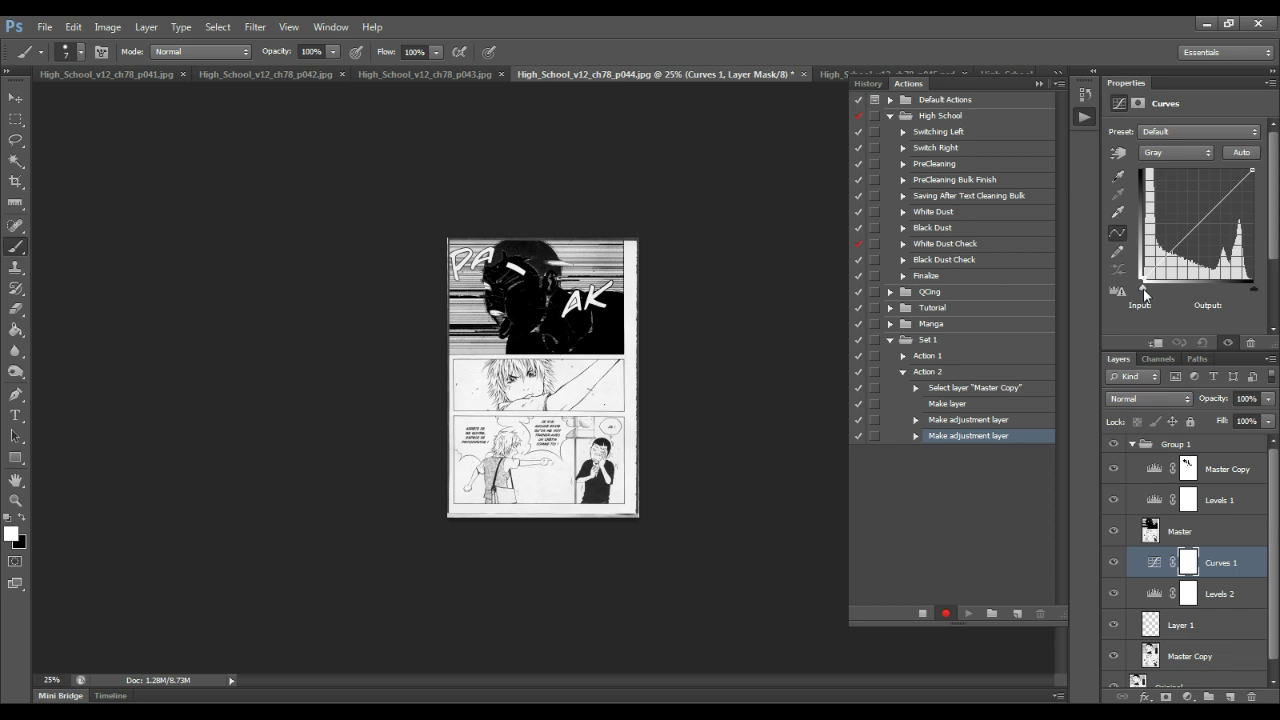
left_click_drag(1144, 292, 1208, 286)
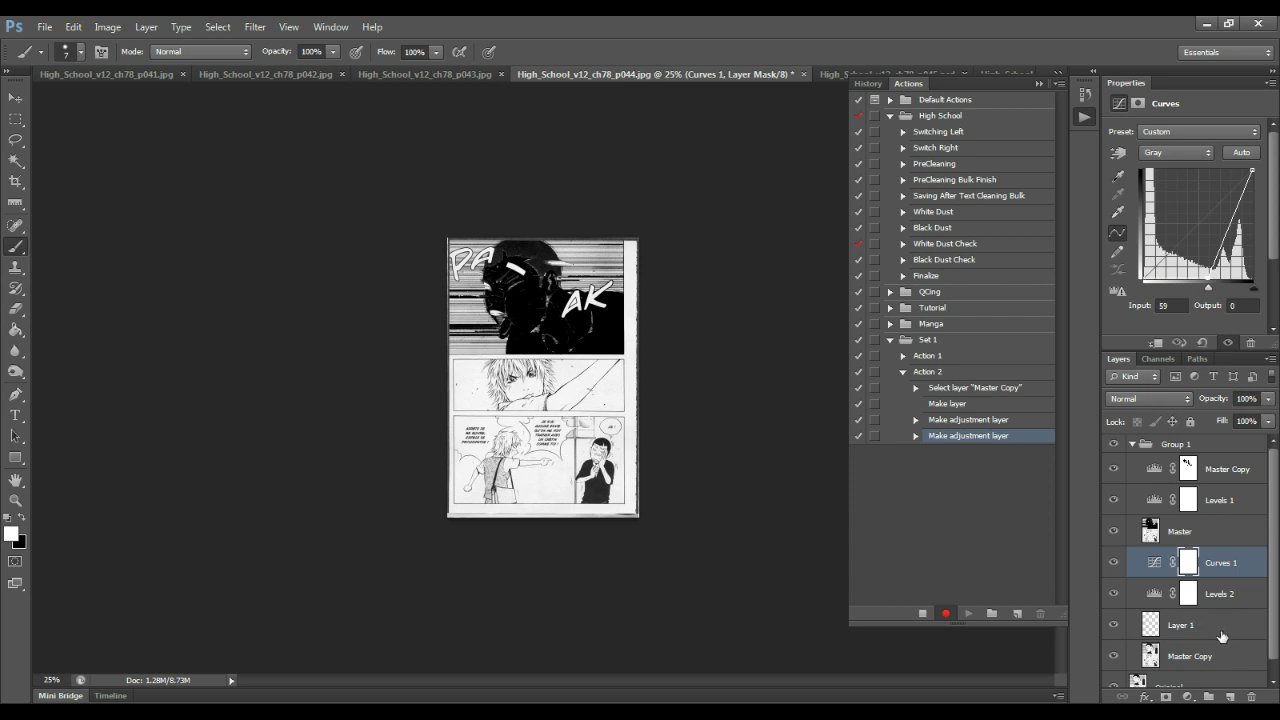
Record adding an Invert adjustment layer, target its gray channel instead of the mask, and delete the layer
left_click(1188, 697)
left_click(1168, 615)
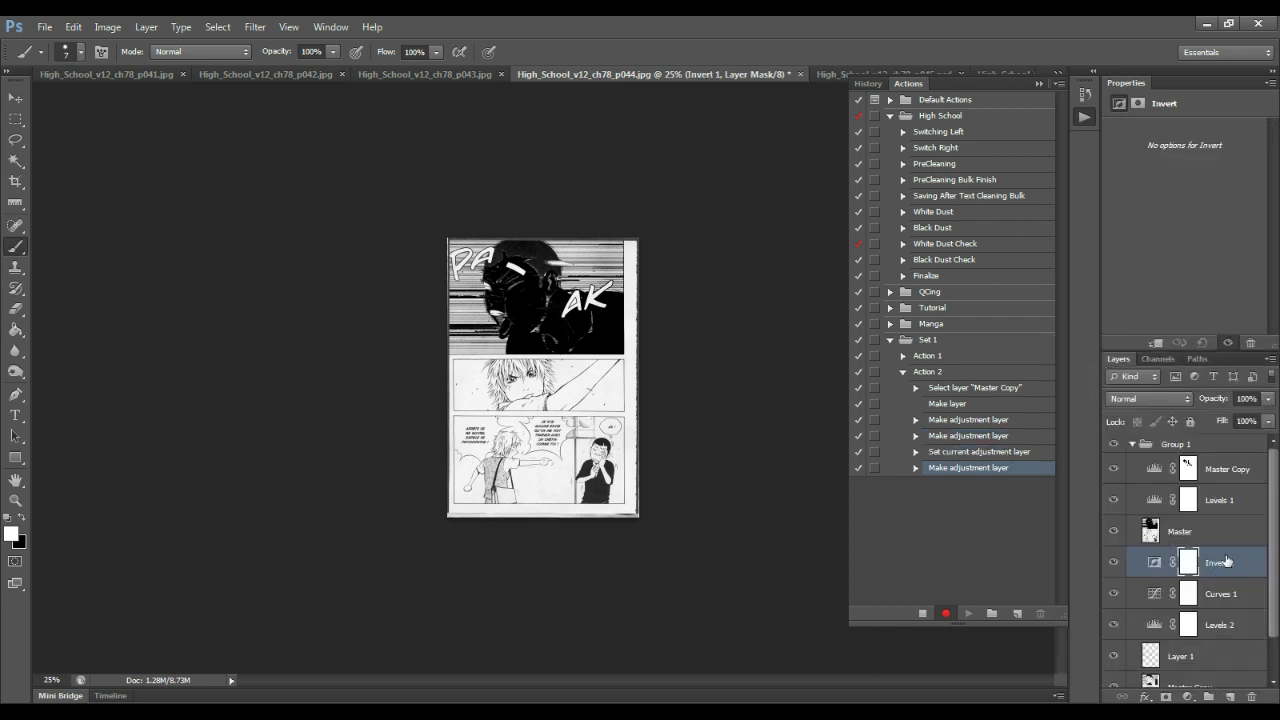
key("ctrl+2")
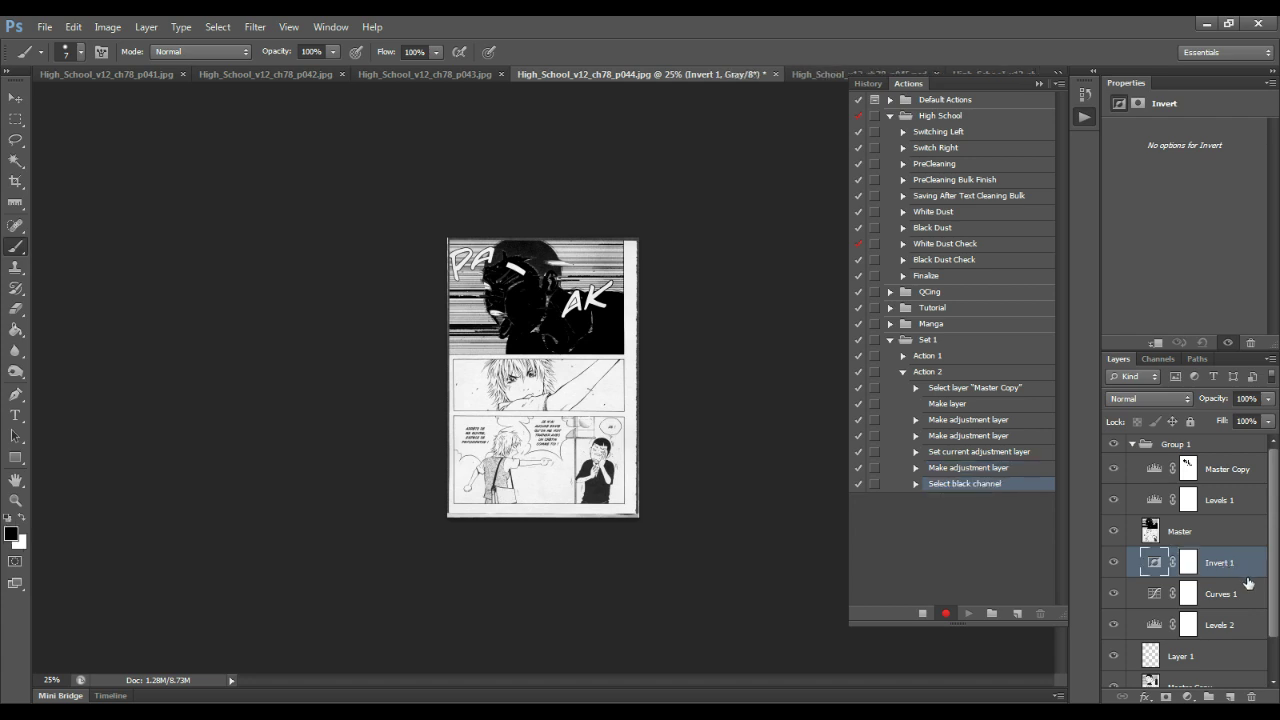
key("Delete")
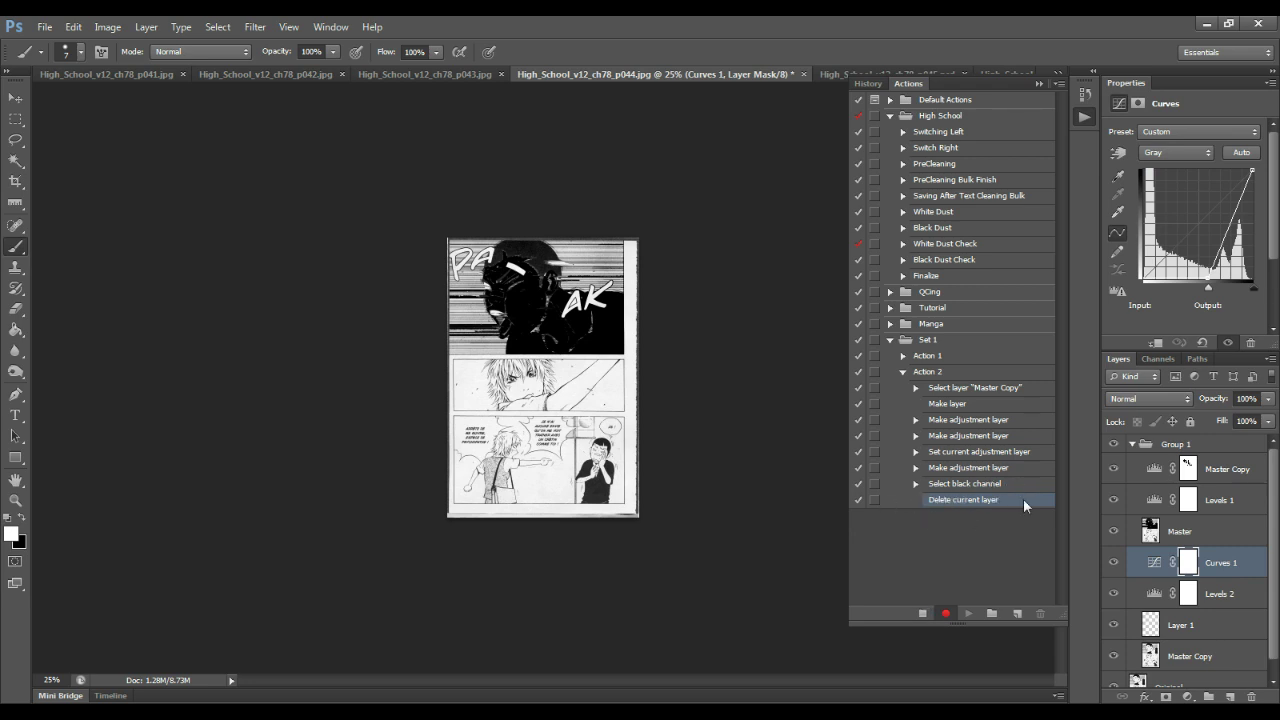
Stop recording and remove the "Delete current layer" and "Select black channel" commands from Action 2
left_click(922, 613)
left_click(1040, 613)
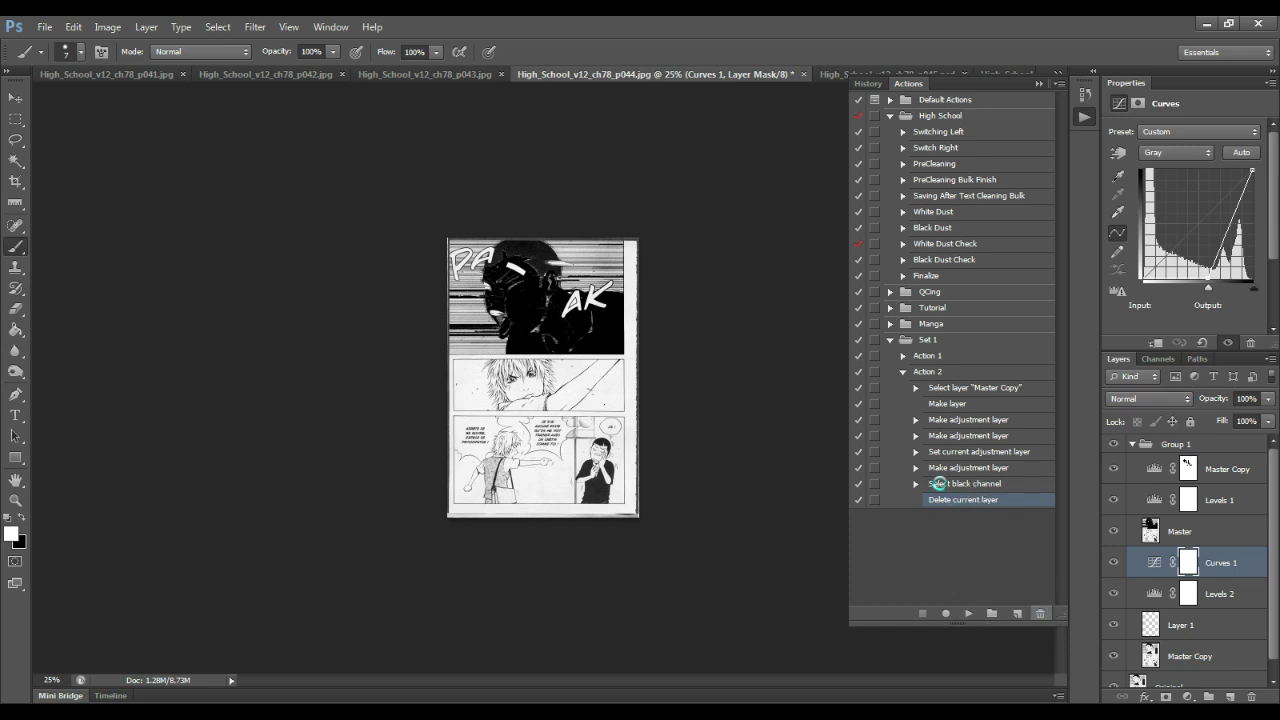
left_click(578, 282)
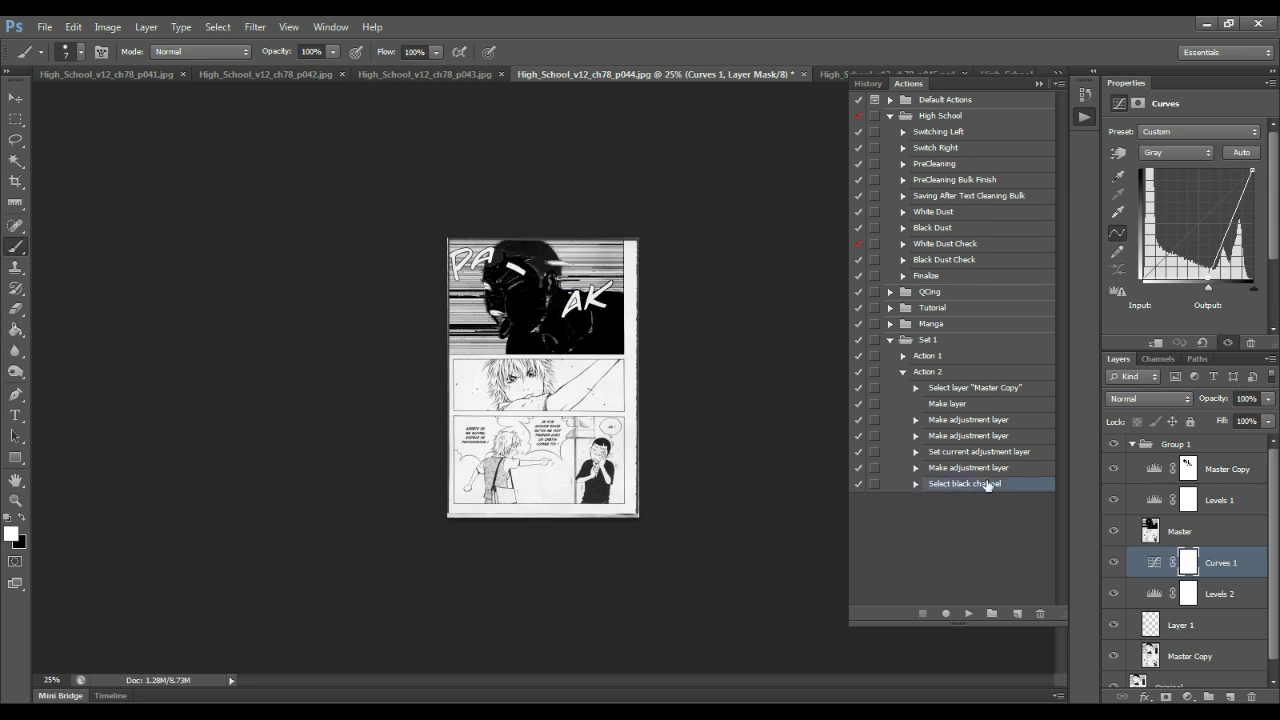
left_click(1040, 612)
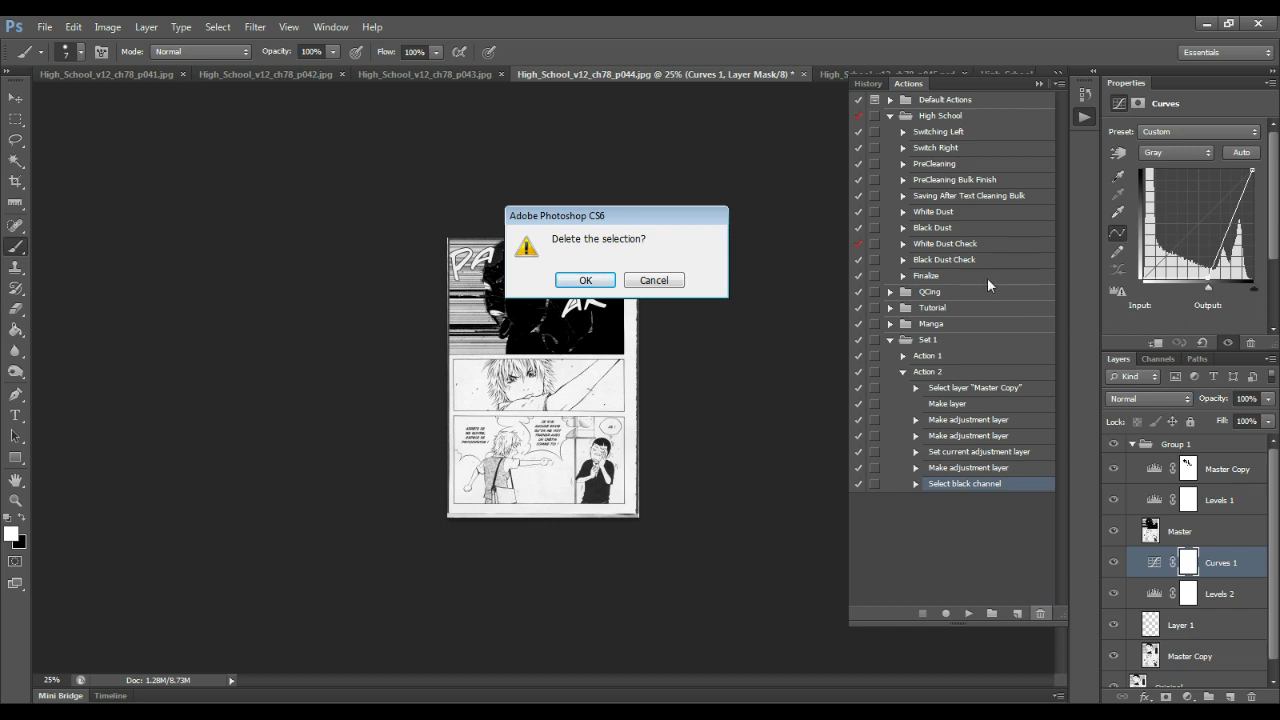
left_click(600, 281)
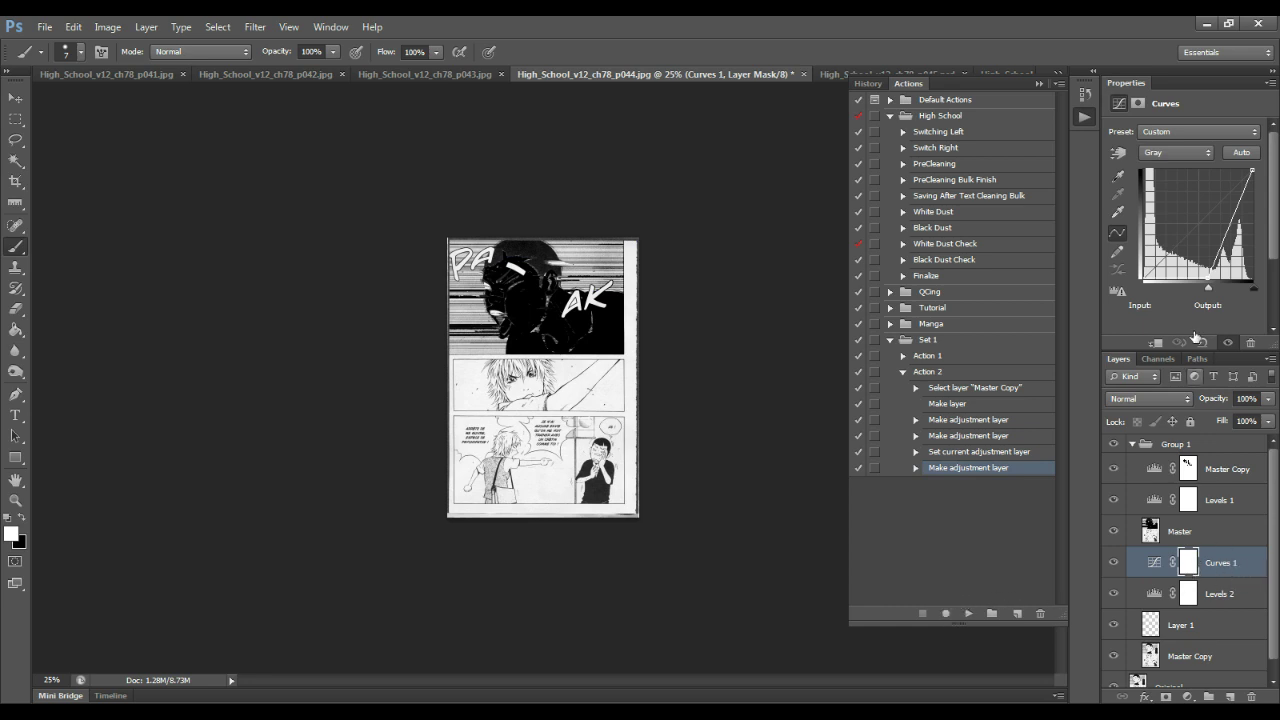
Restart and stop the recording, and return the Curves 1 black point to input 0 outside the recording
left_click(948, 613)
left_click(925, 613)
left_click_drag(1207, 289, 1122, 293)
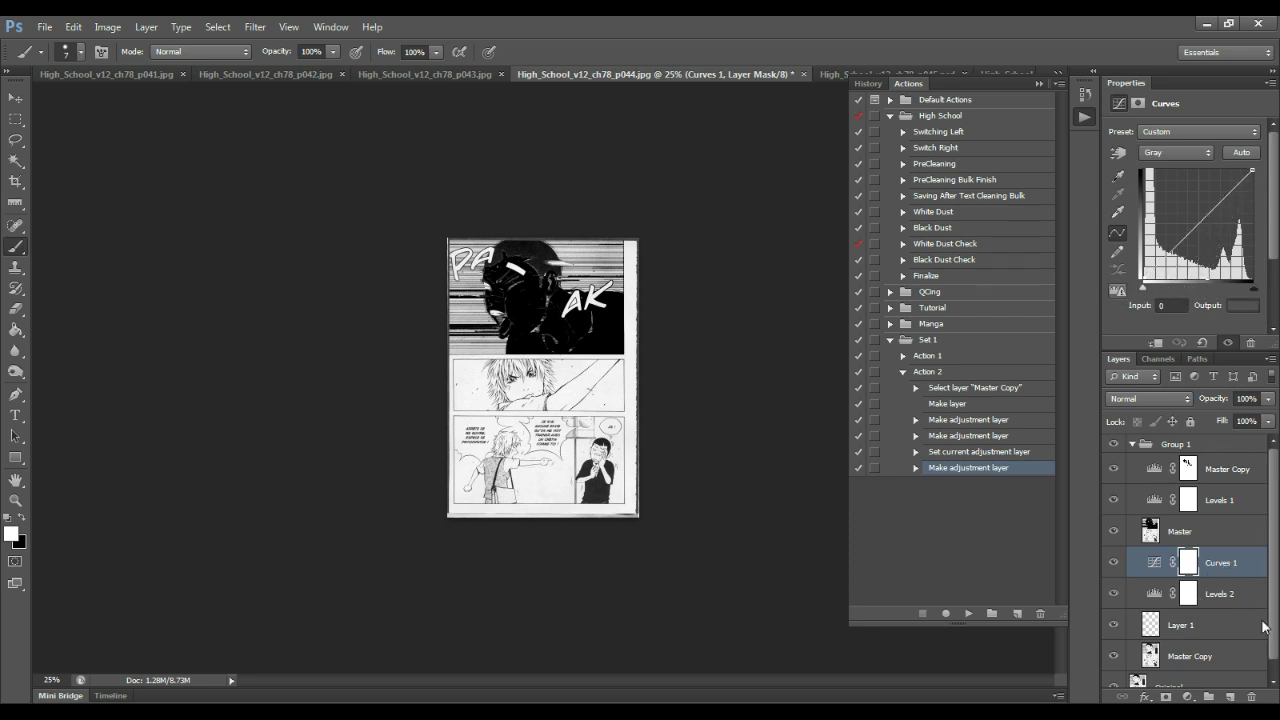
Resume recording Action 2, capture the selection of the Levels 1 layer, and stop recording
left_click(947, 614)
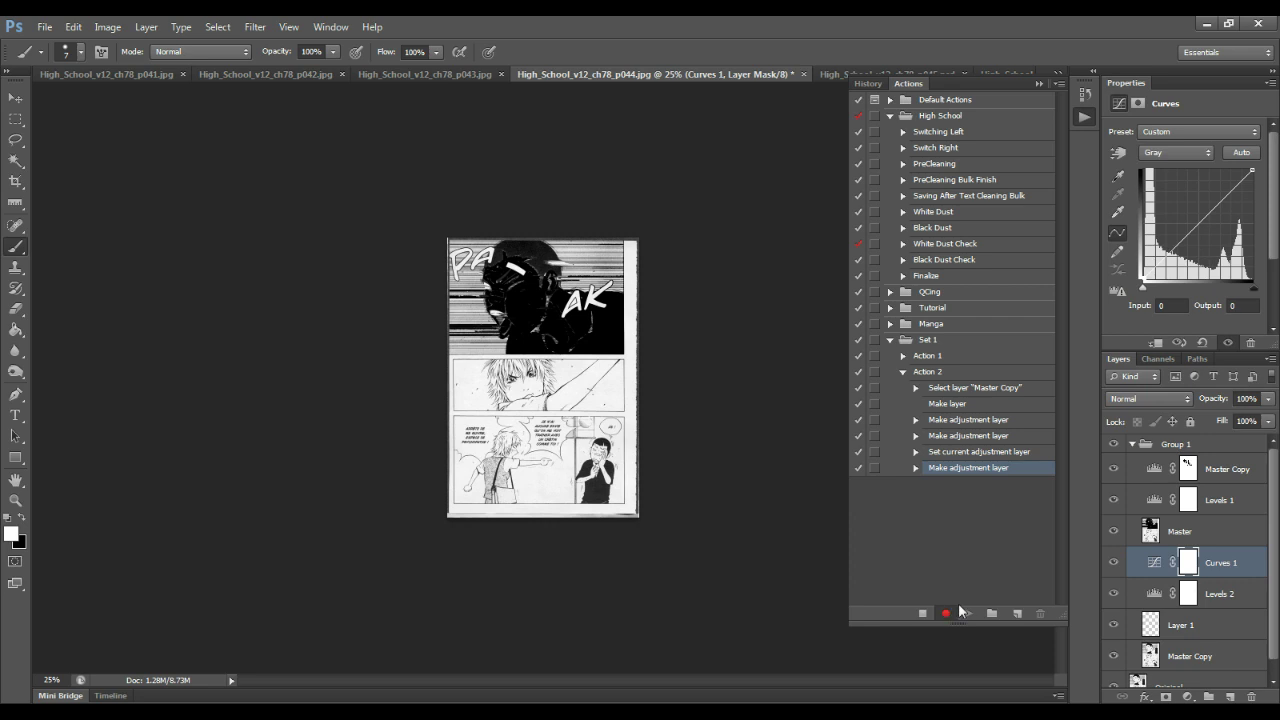
left_click(1242, 498)
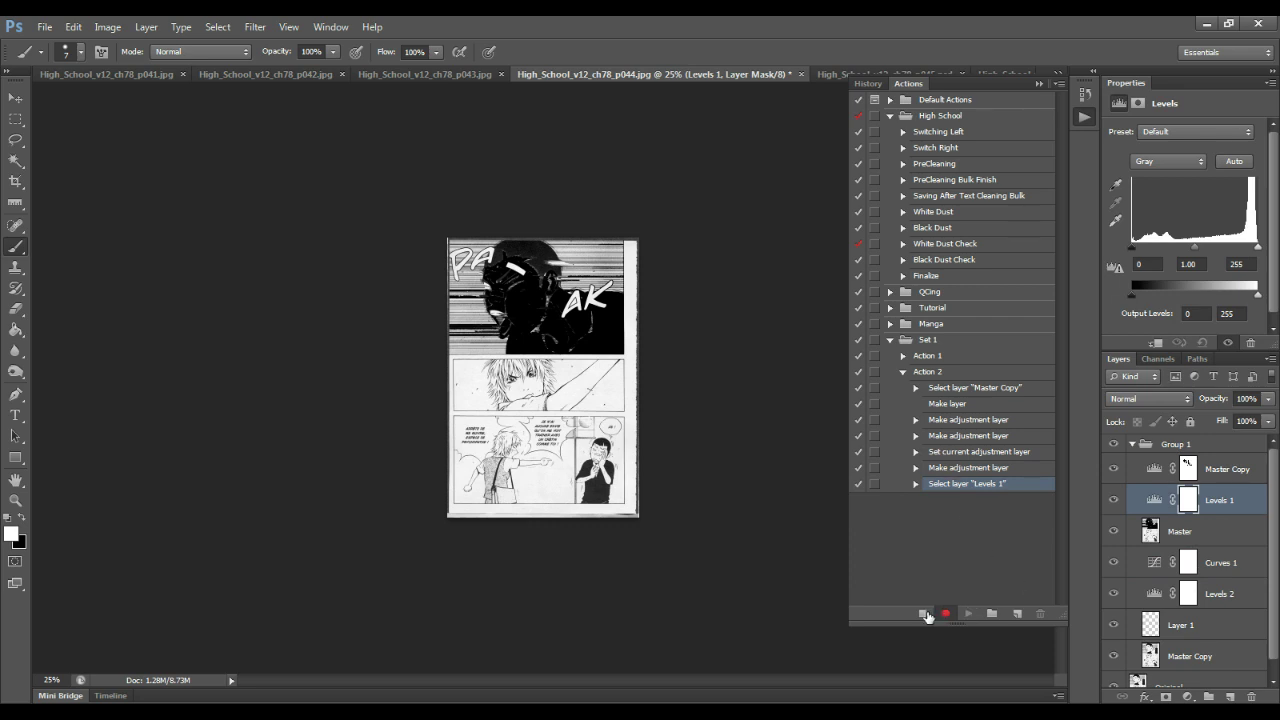
left_click(922, 613)
Record an Image Size command in Action 2 that sets the height to 1000 pixels with constrained proportions, and stop recording
left_click(955, 389)
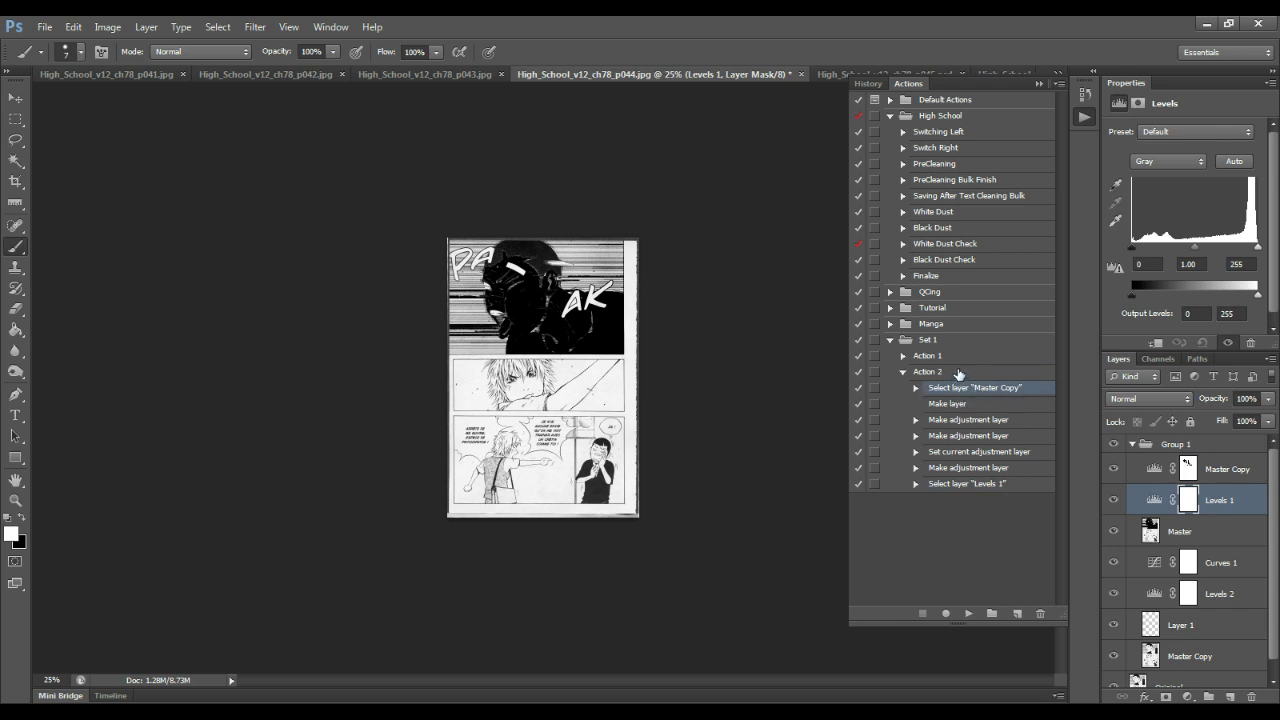
left_click(948, 372)
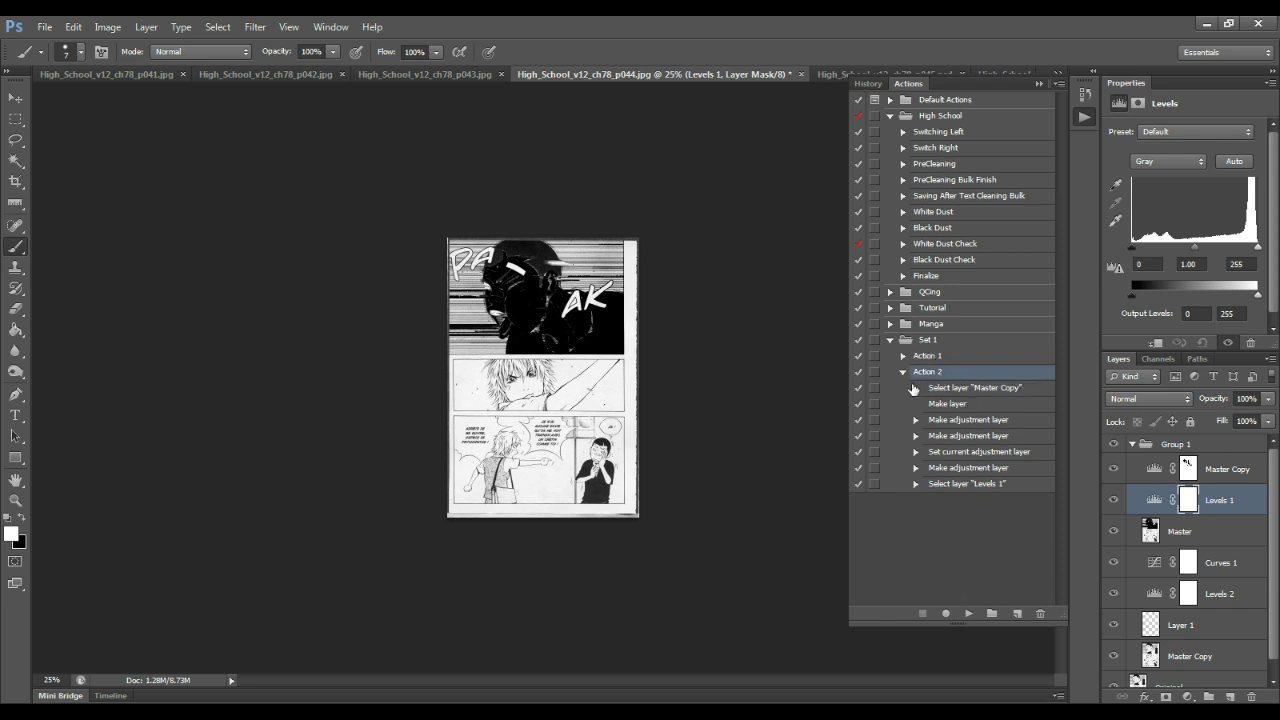
left_click(946, 613)
left_click(110, 27)
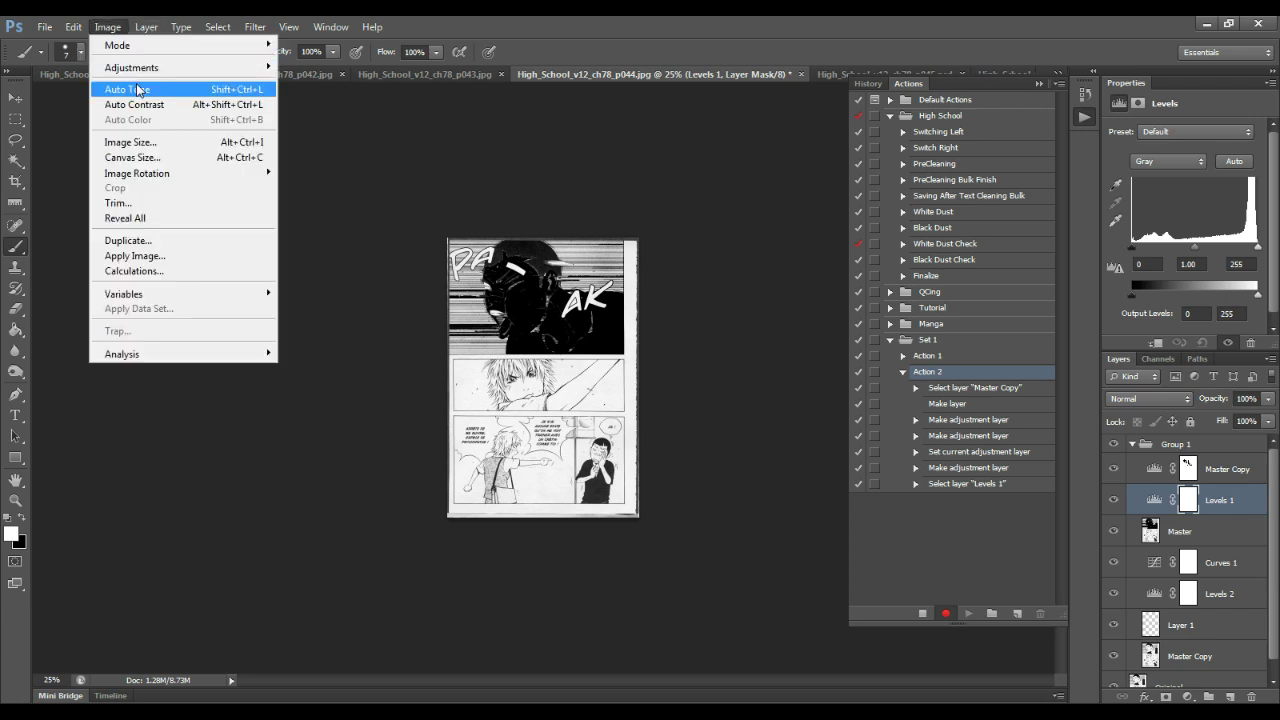
left_click(130, 142)
key("Tab")
type("1000")
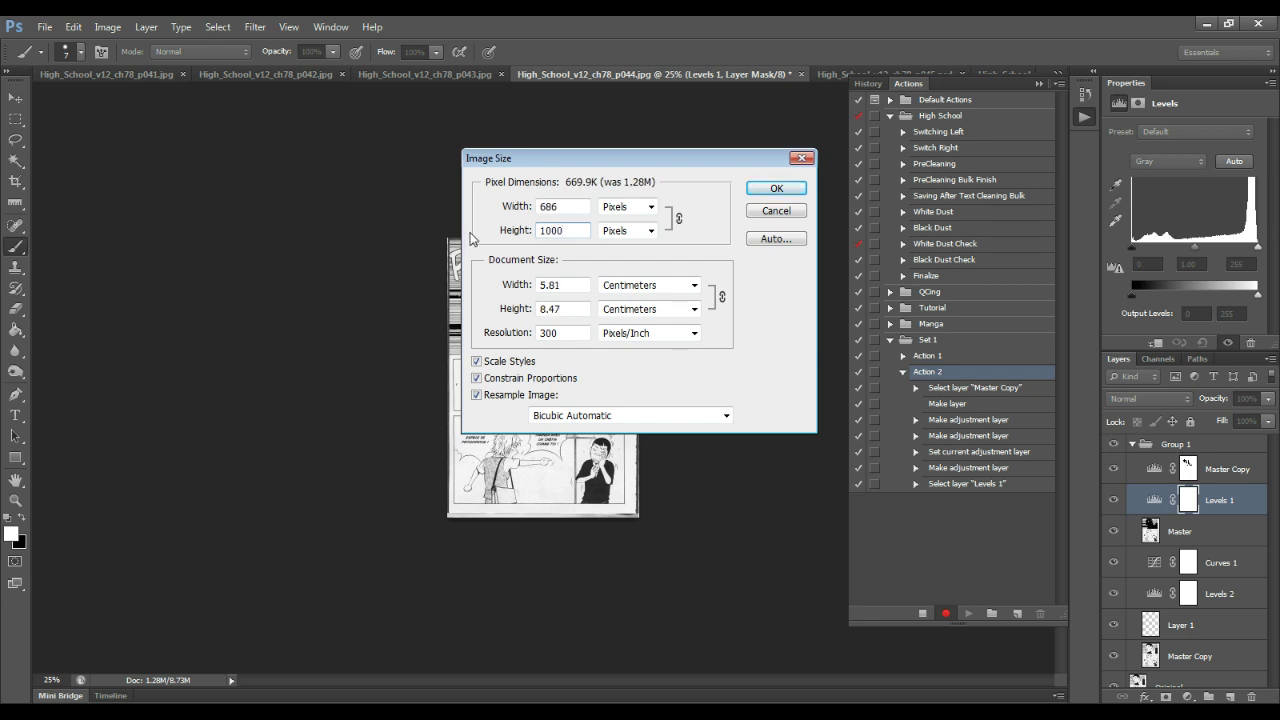
key("Return")
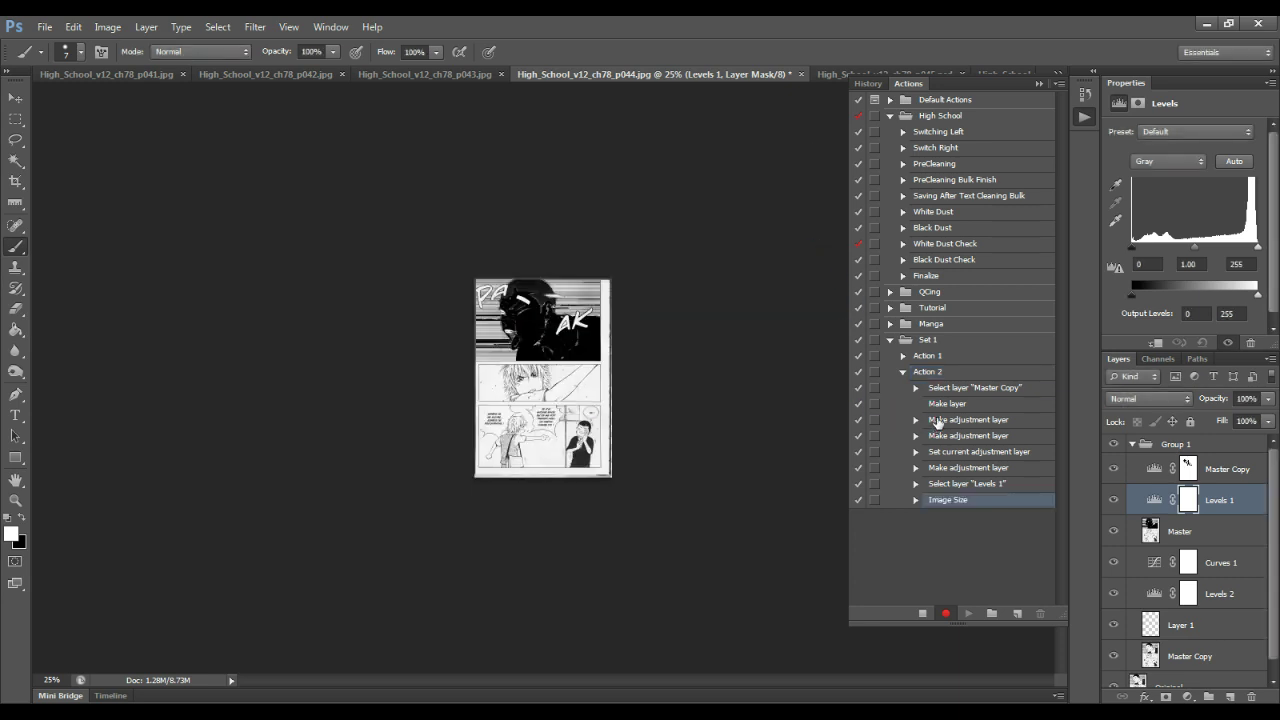
left_click(922, 612)
Reorder Action 2 by moving the Image Size command between last and first place, leaving it as the first command
left_click_drag(957, 501, 971, 391)
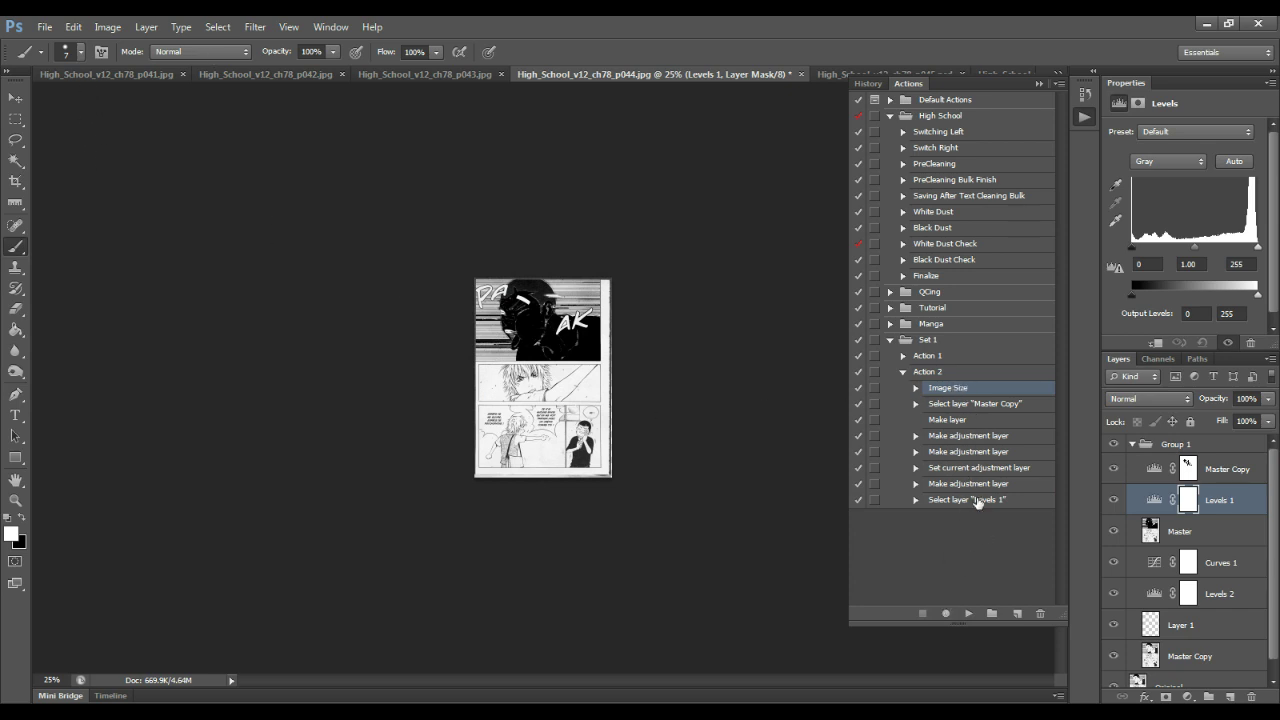
left_click_drag(963, 387, 978, 502)
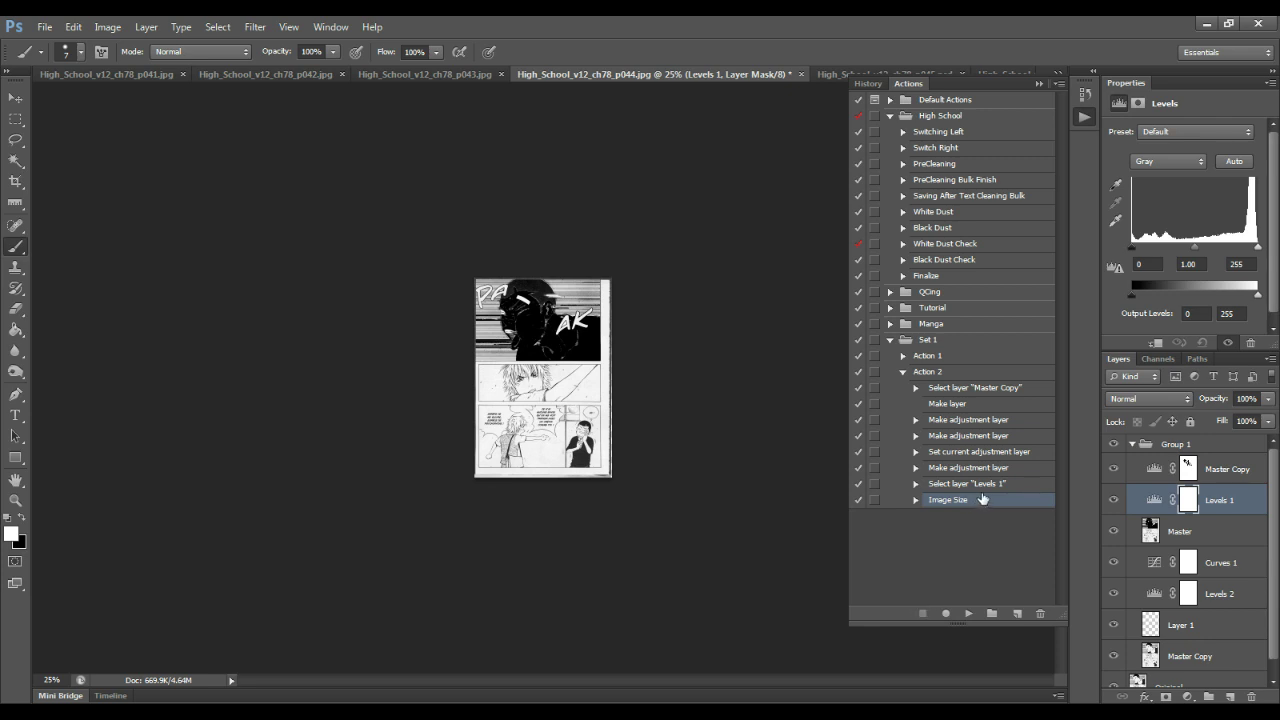
left_click_drag(983, 499, 984, 381)
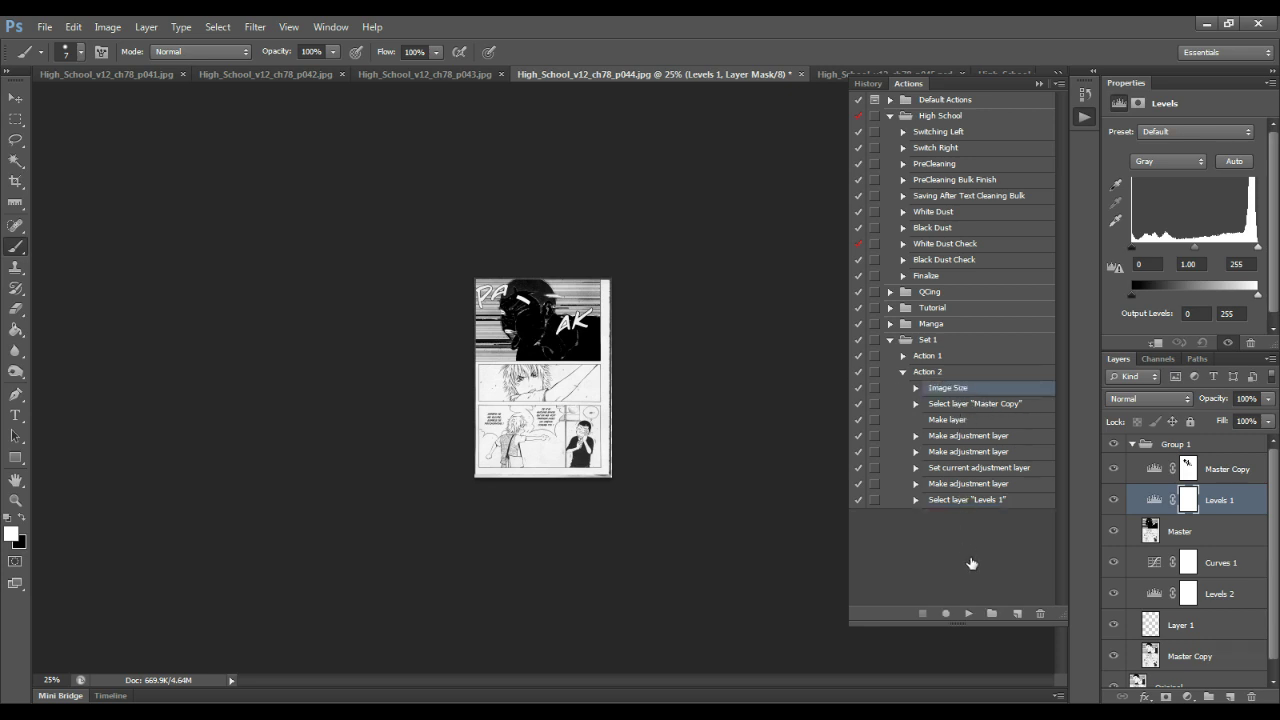
Resume recording after the last command of Action 2 and switch from the Pen Tool to the Freeform Pen Tool
left_click(946, 613)
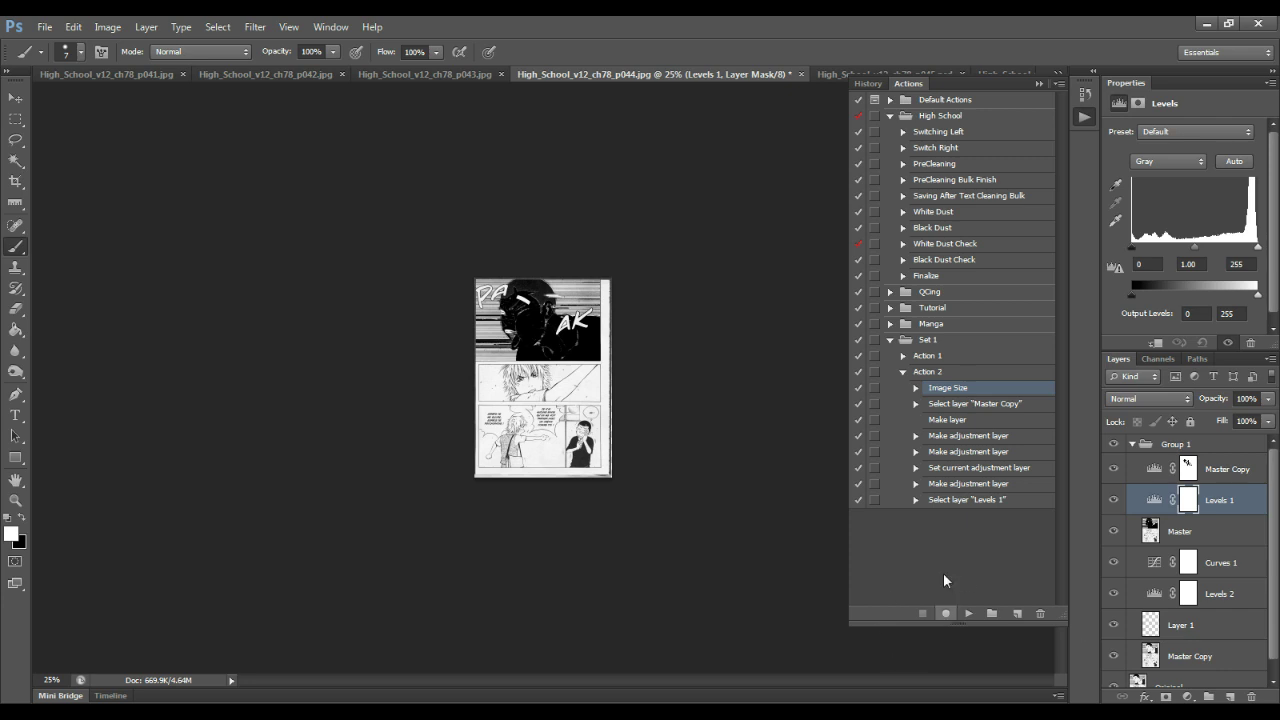
left_click(945, 498)
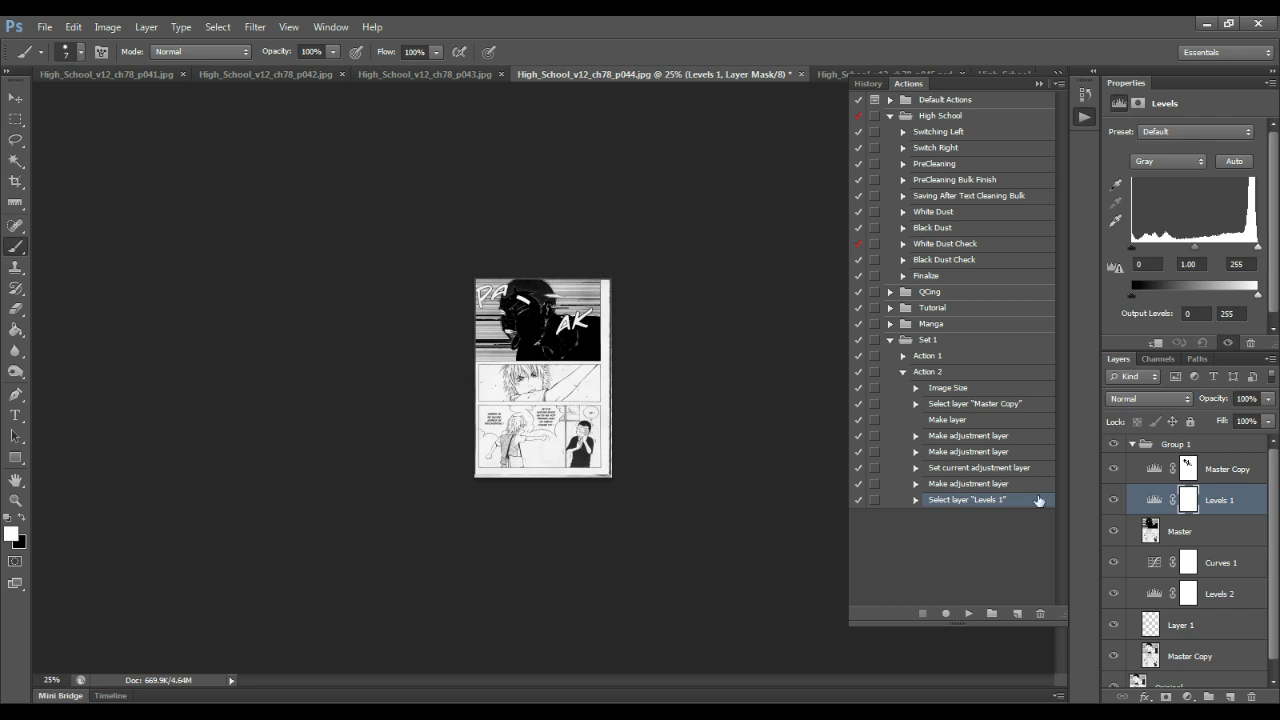
left_click(946, 613)
left_click(15, 395)
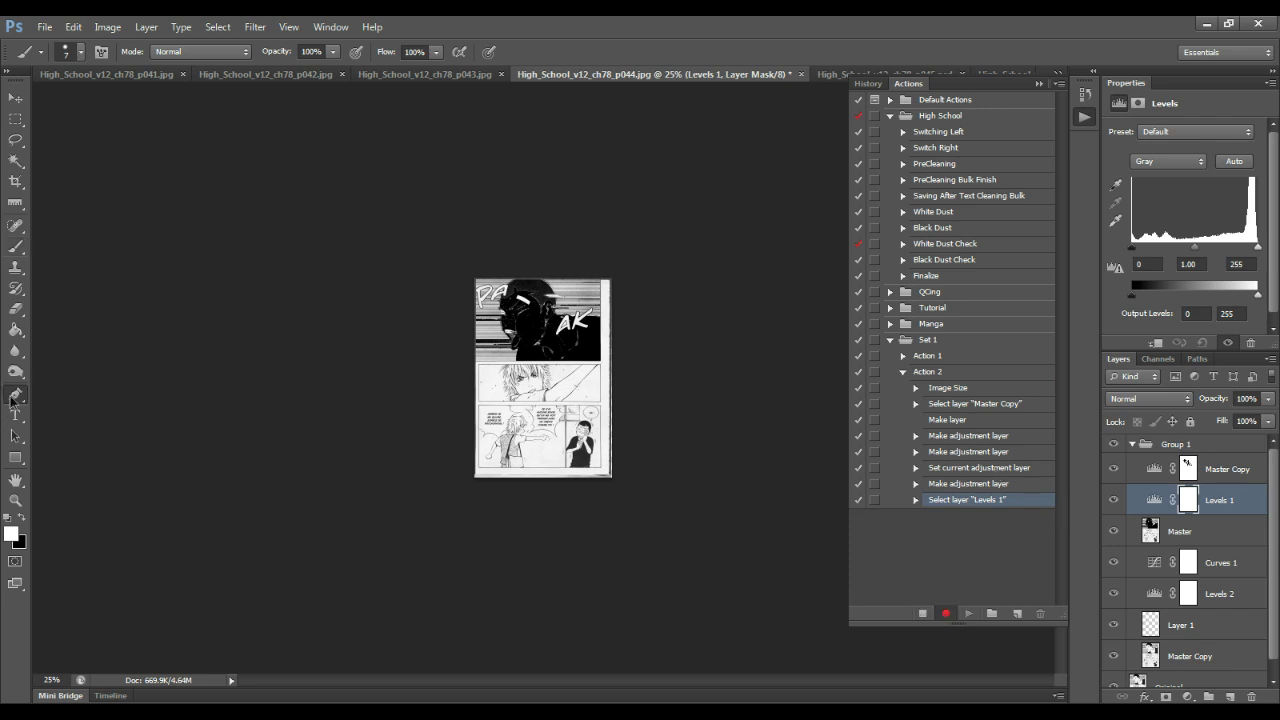
left_click(22, 398)
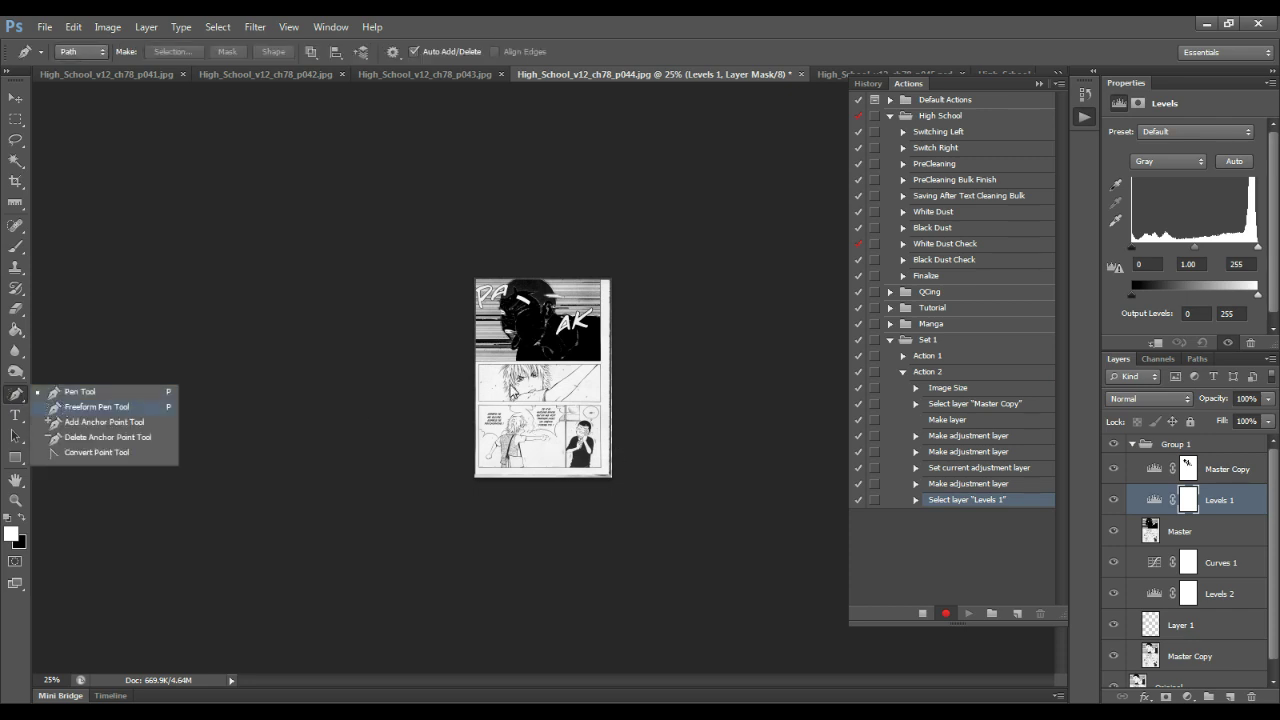
key("shift+p")
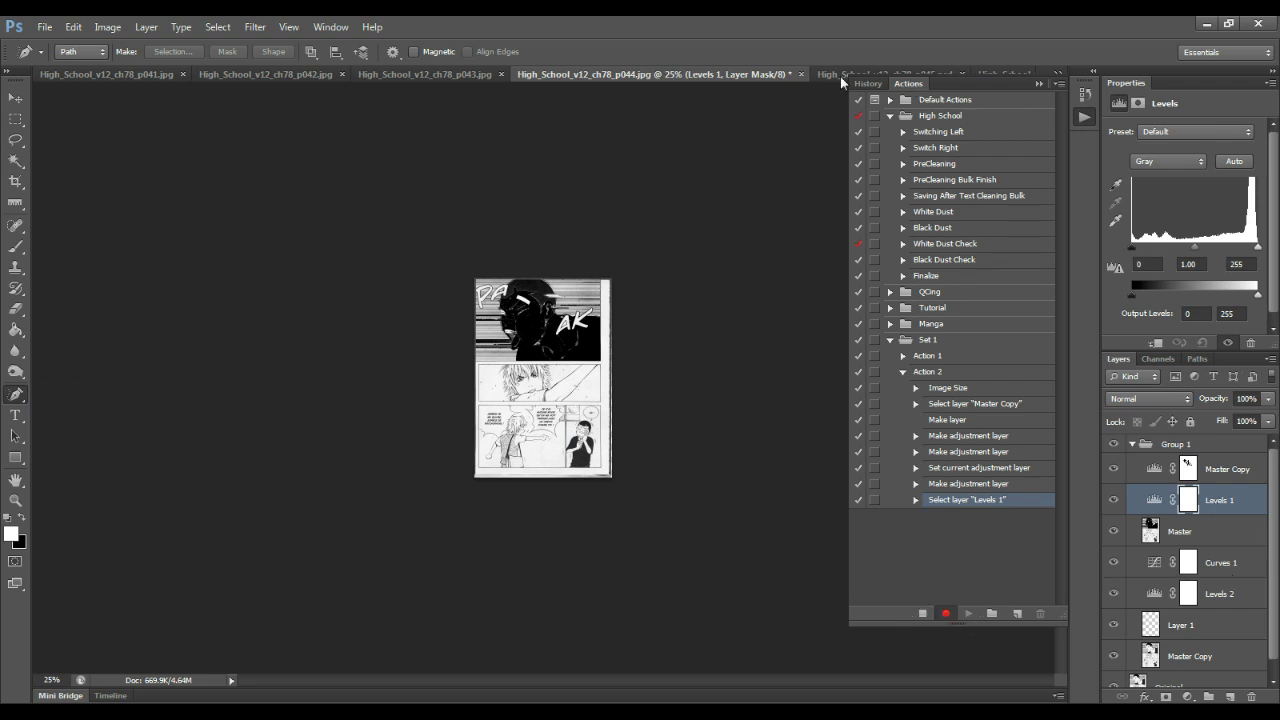
Record switching to the next document and back to the previous one, and stop recording
key("ctrl+Tab")
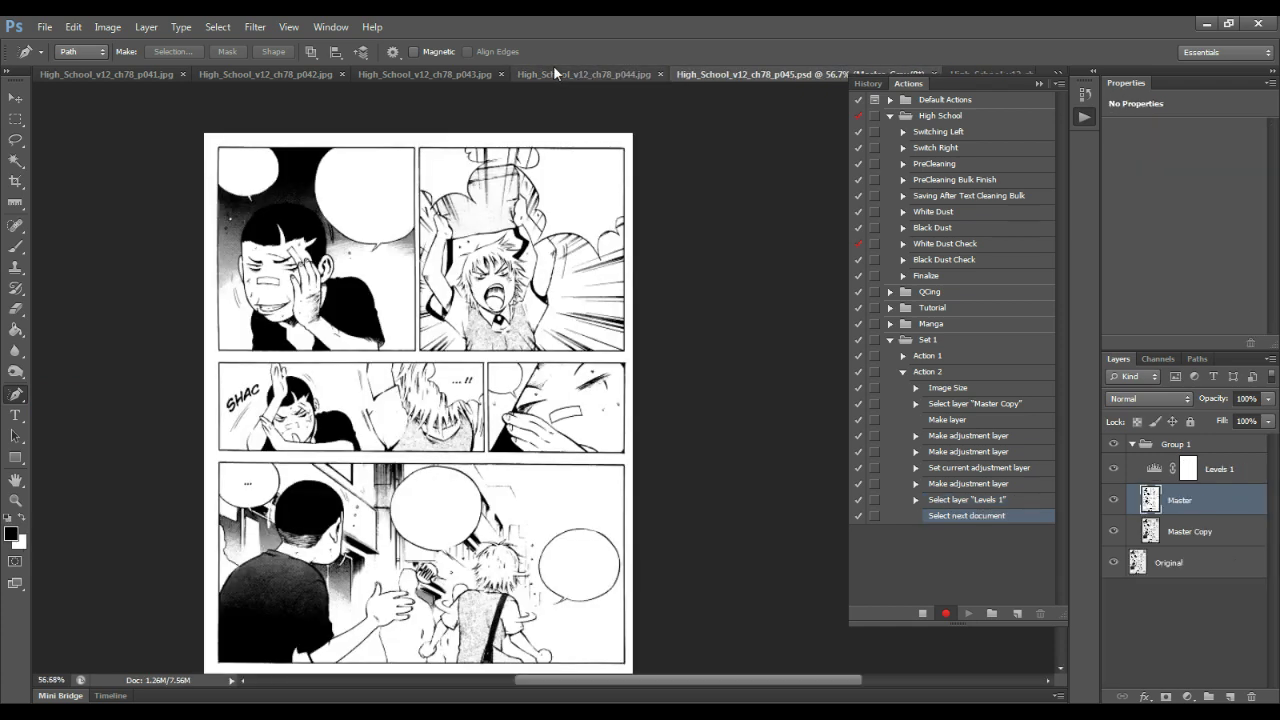
key("ctrl+shift+Tab")
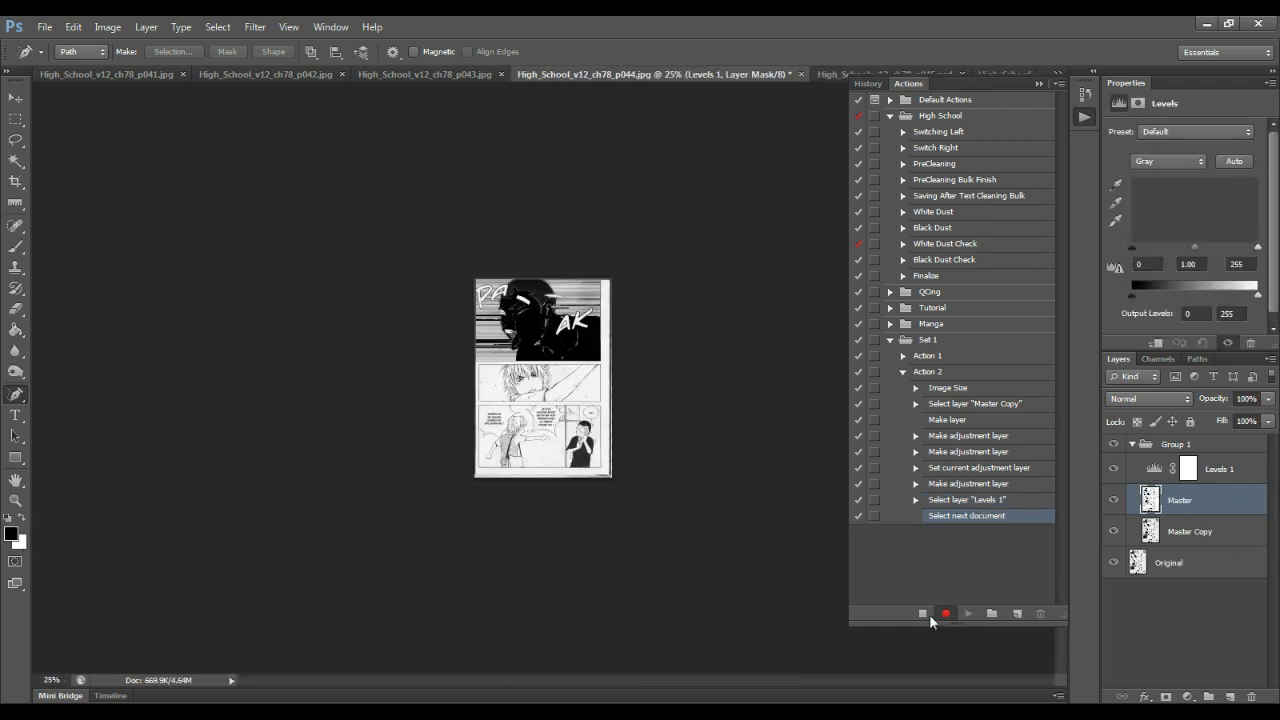
left_click(923, 613)
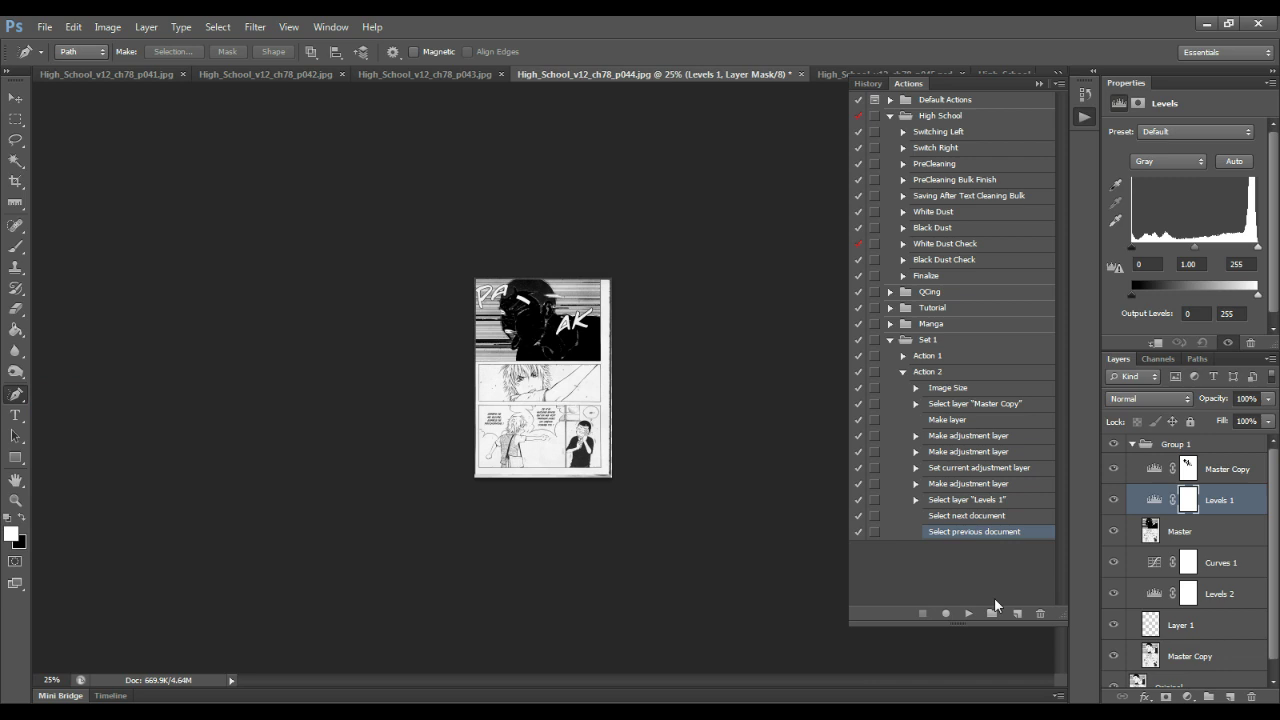
Collapse the command list of Action 2, and collapse and reopen Set 1
left_click(903, 371)
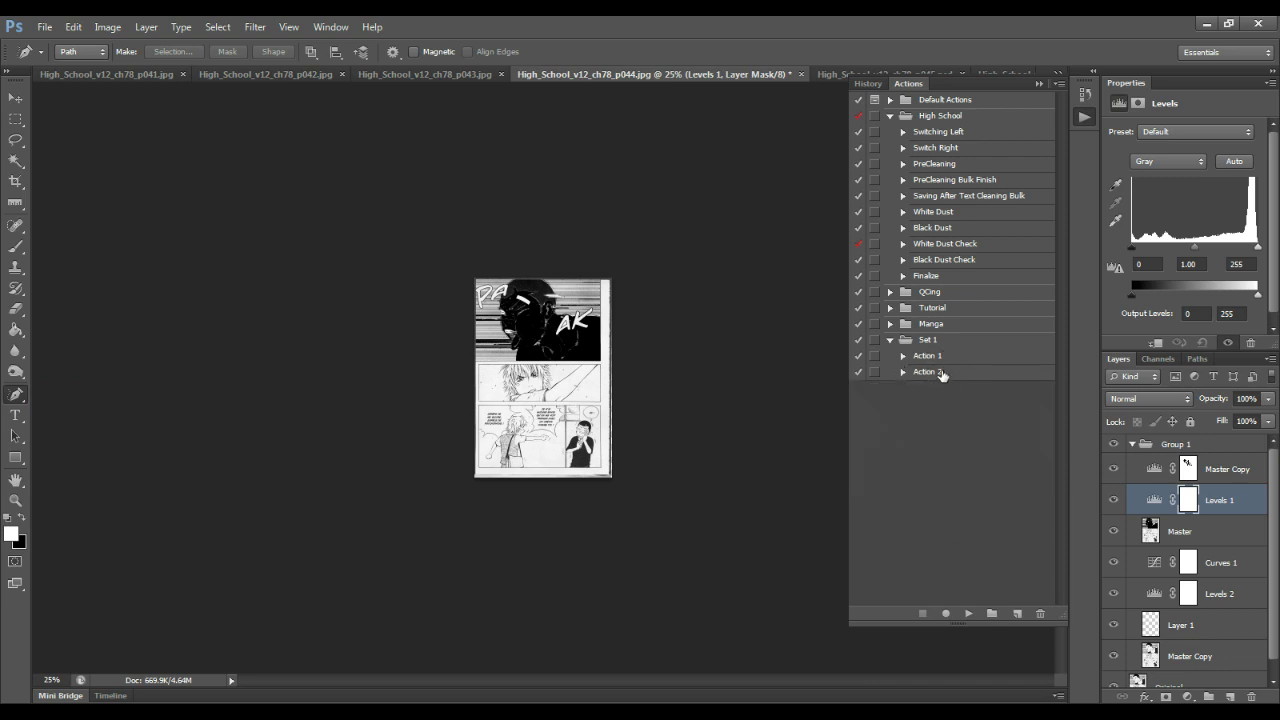
left_click(891, 340)
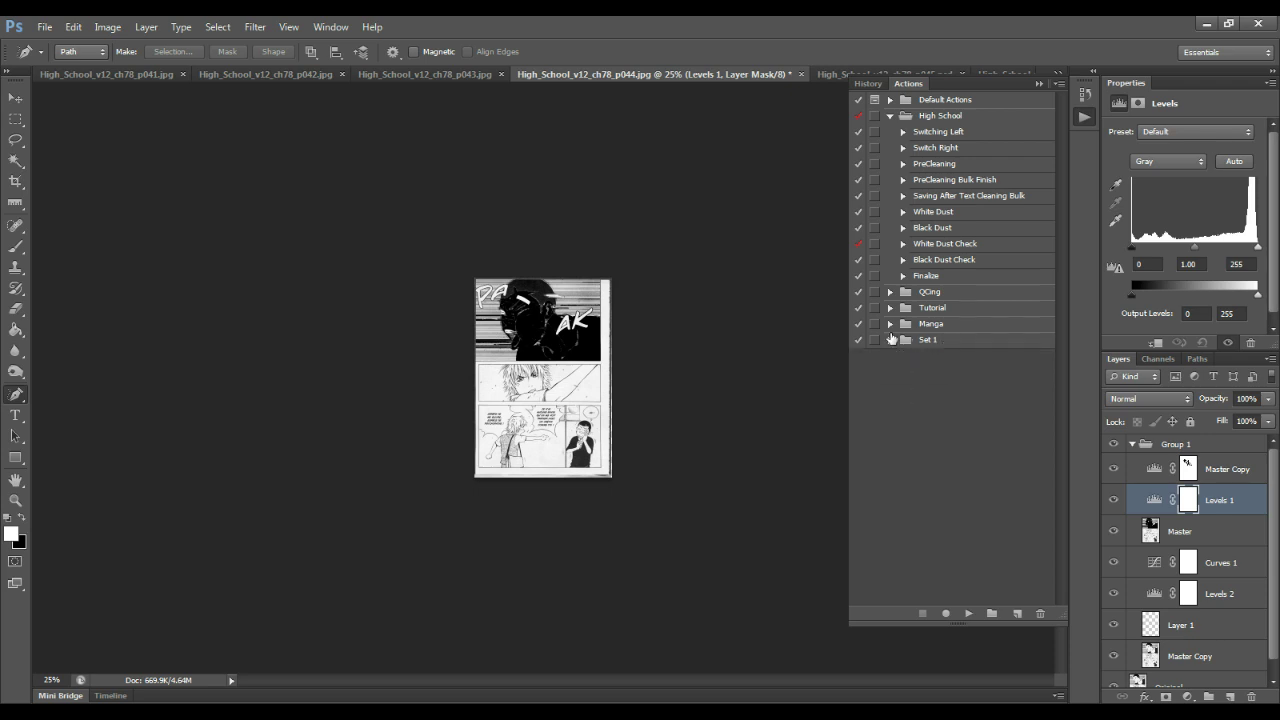
left_click(893, 340)
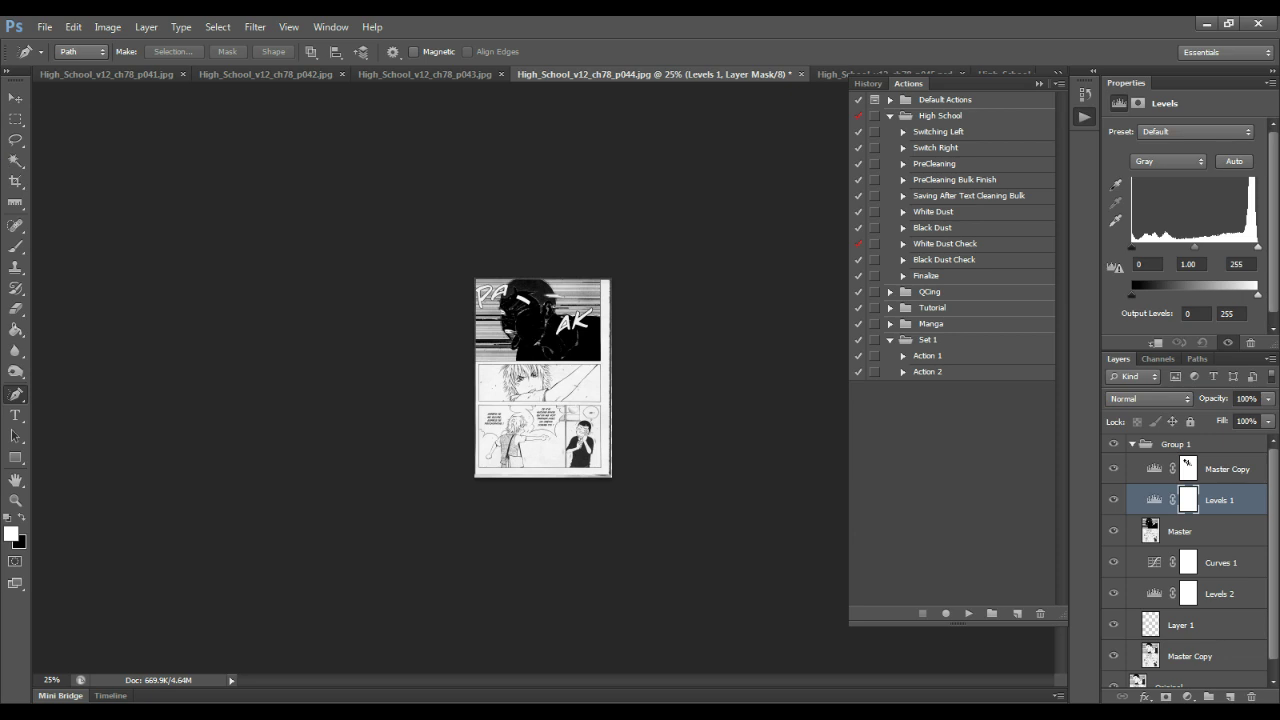
key("alt+Tab")
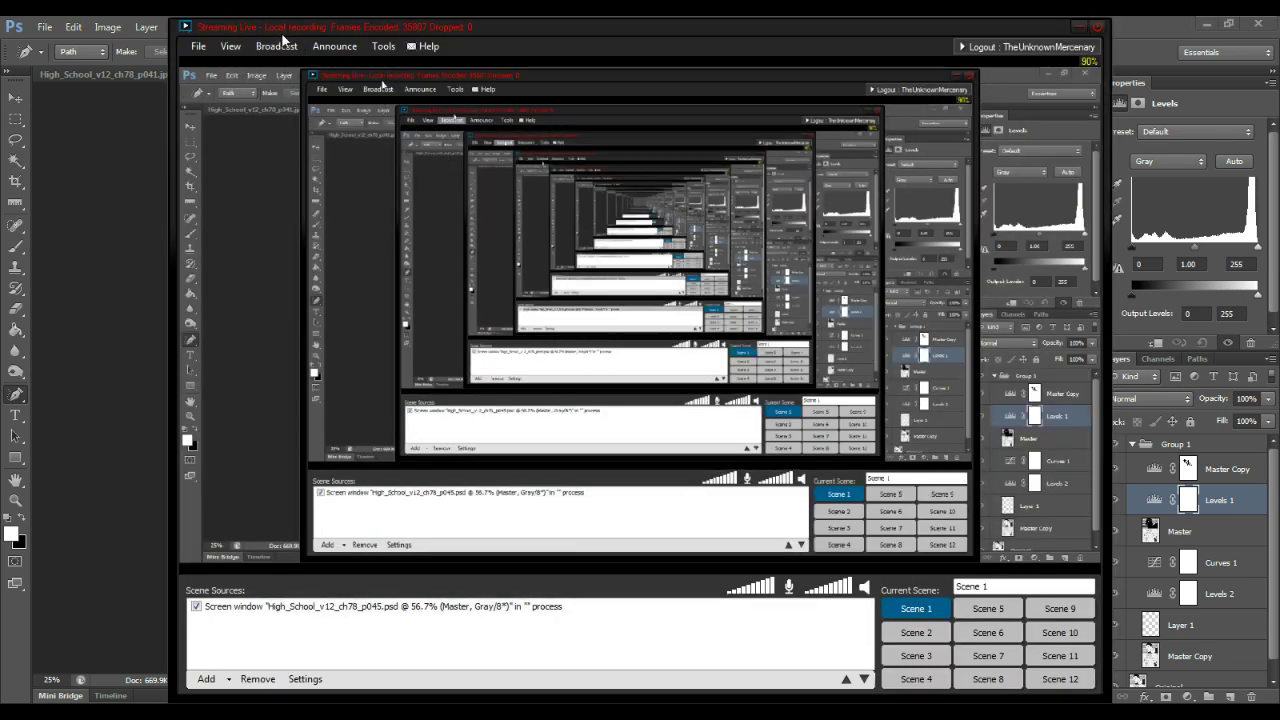